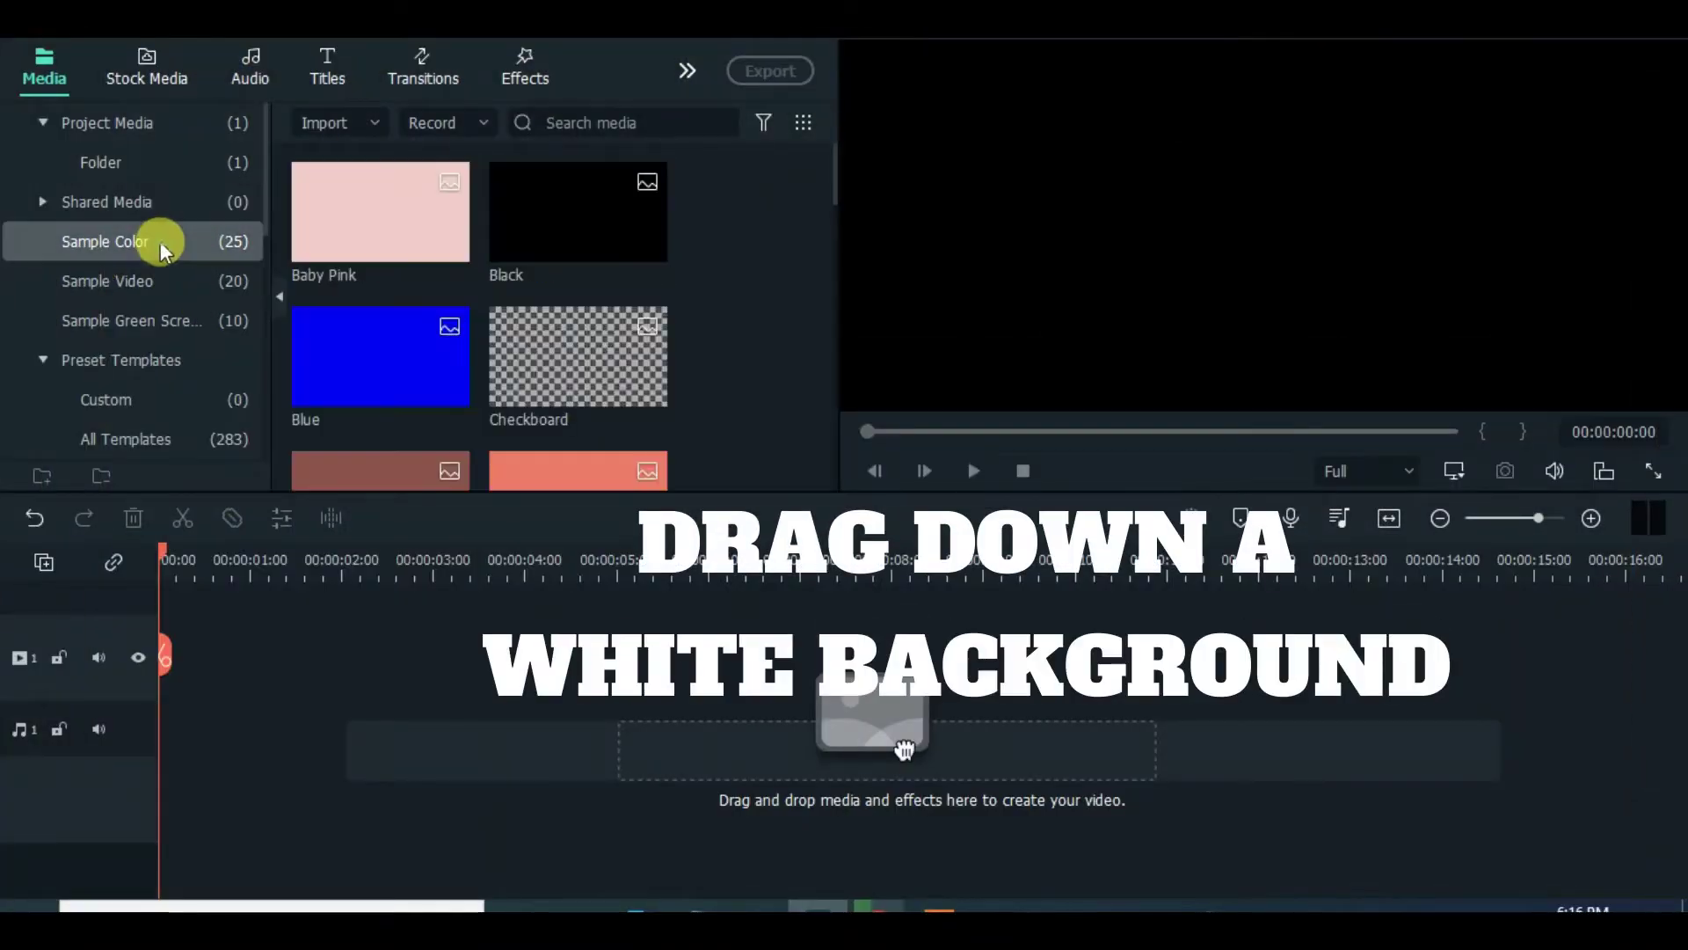
Place the White colour clip on track 1 and add two more video tracks.
scroll(563, 255, "down", 10)
left_click_drag(402, 526, 215, 709)
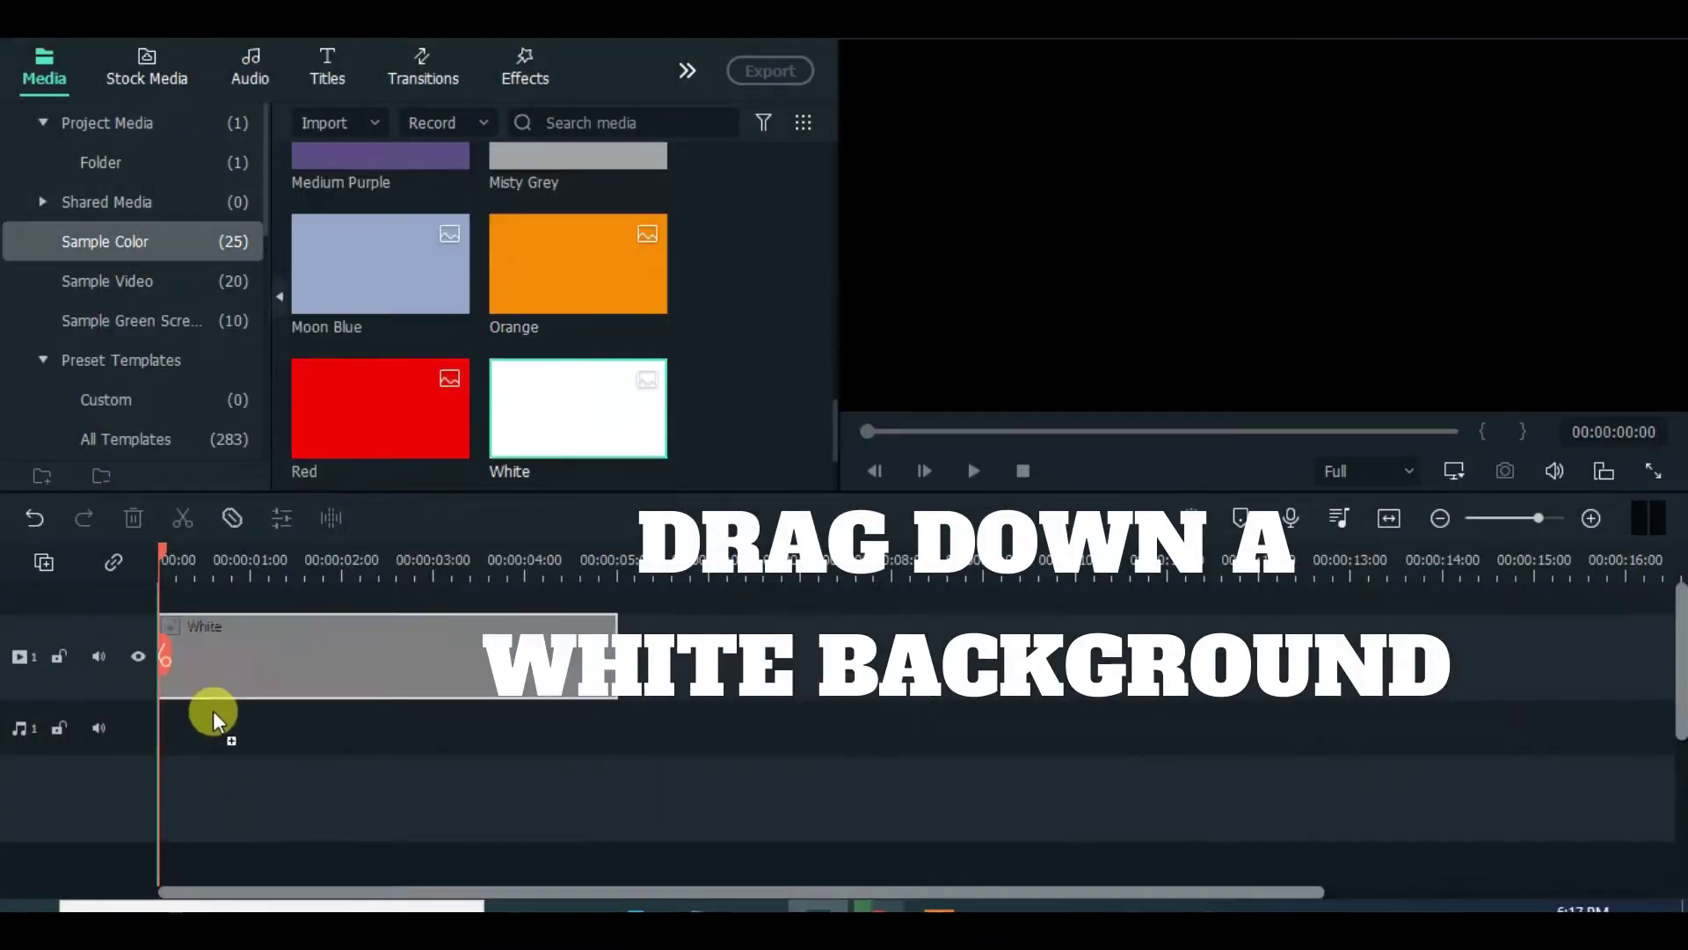
left_click(44, 561)
left_click(368, 756)
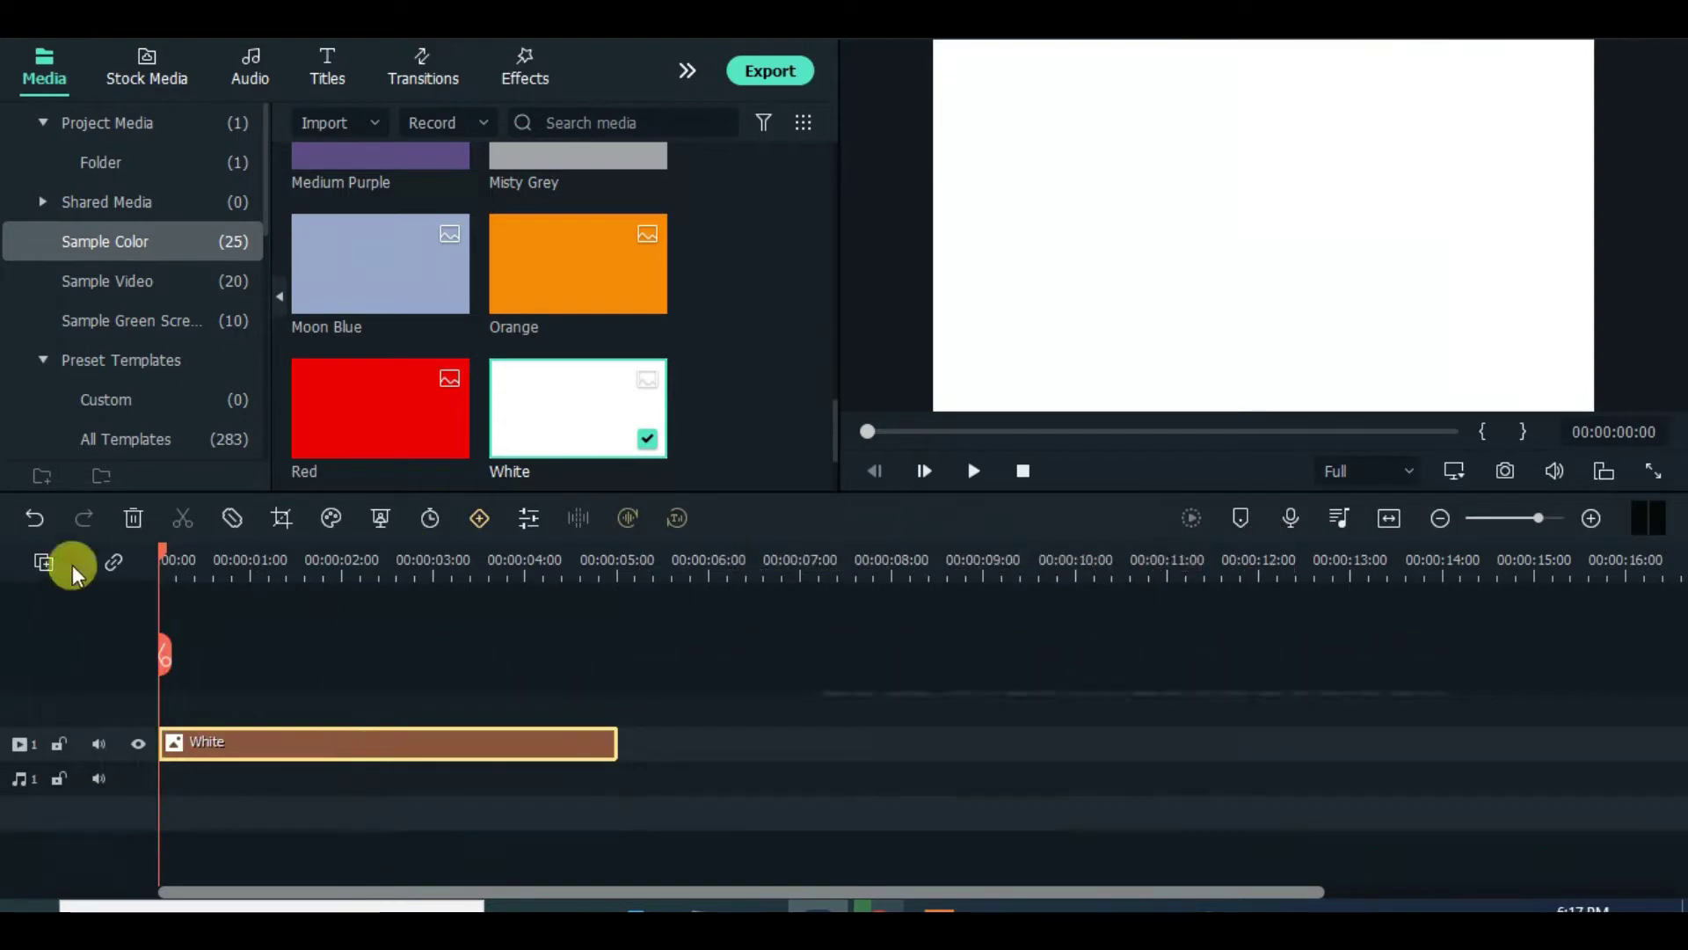
left_click(44, 561)
mouse_move(167, 760)
left_click(380, 773)
left_click(44, 561)
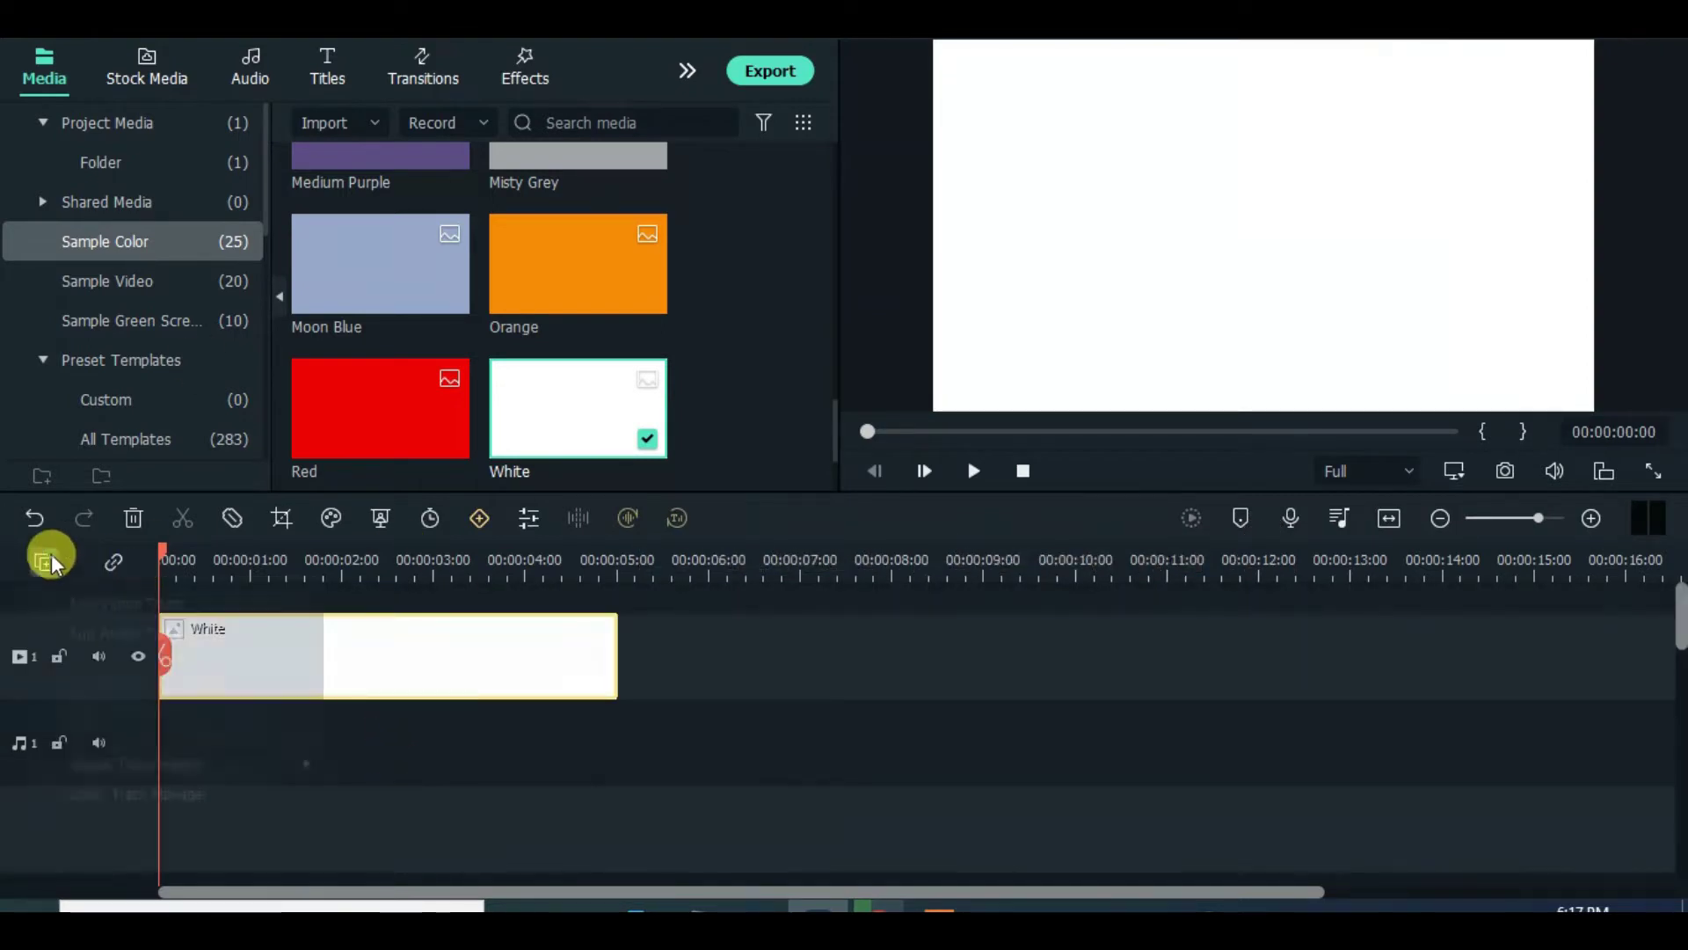
left_click(97, 601)
left_click(44, 561)
left_click(97, 600)
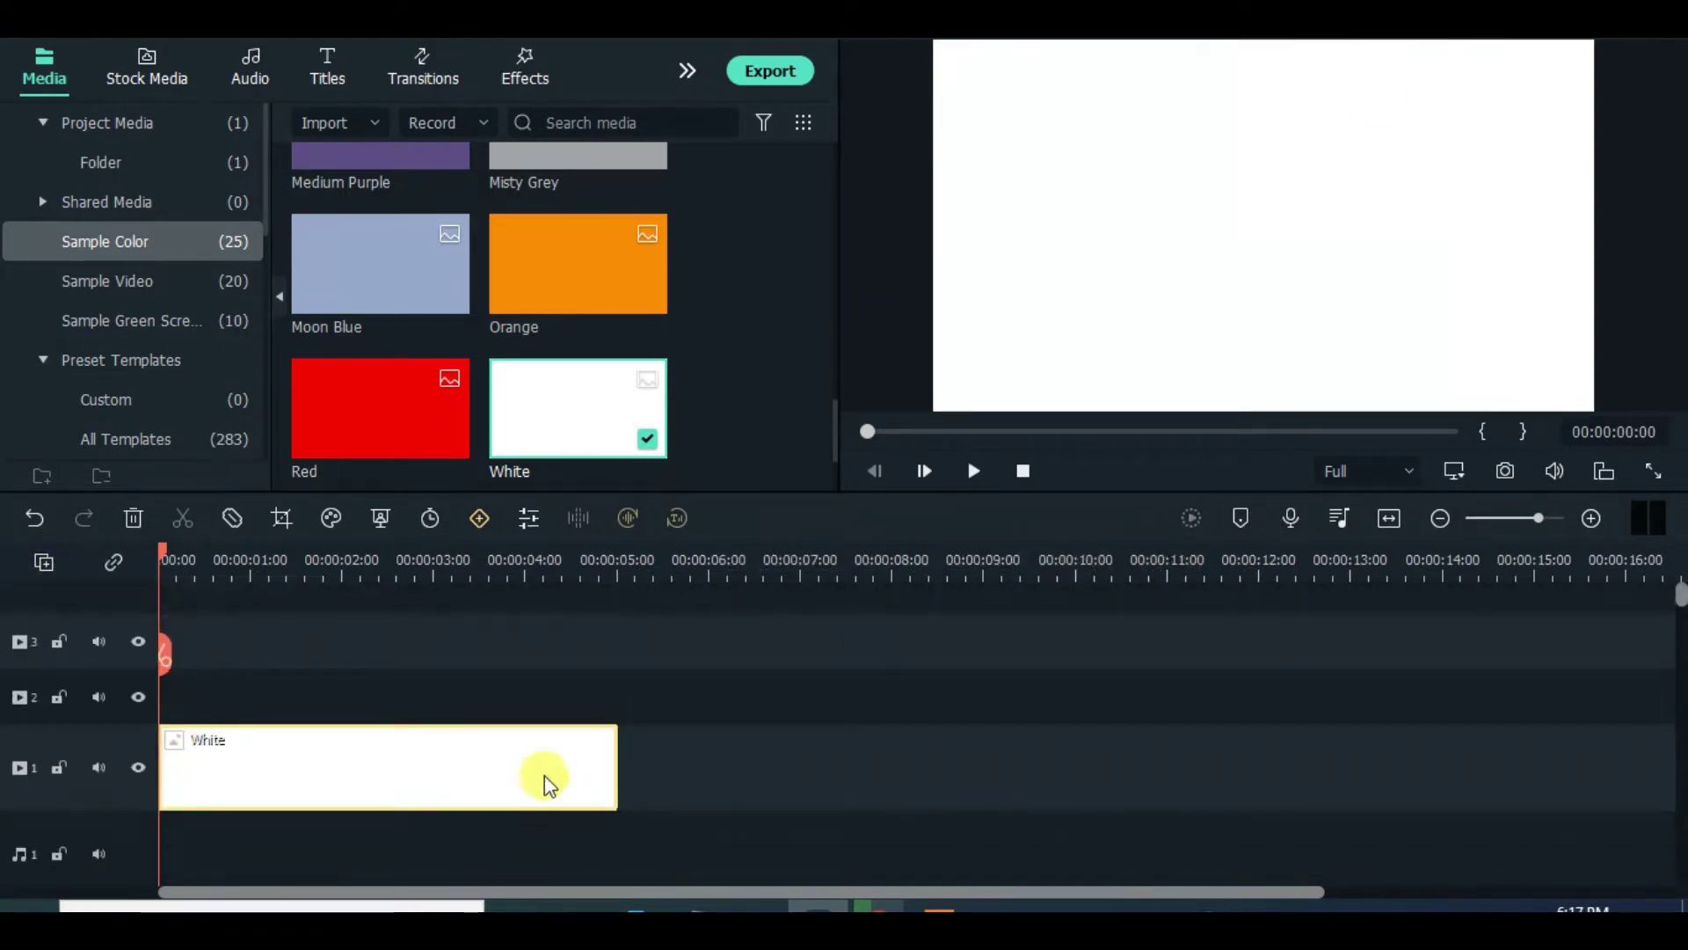
Stretch White to 10 seconds and add a matching 10-second Black clip on track 2.
left_click_drag(623, 764, 1078, 743)
left_click(773, 772)
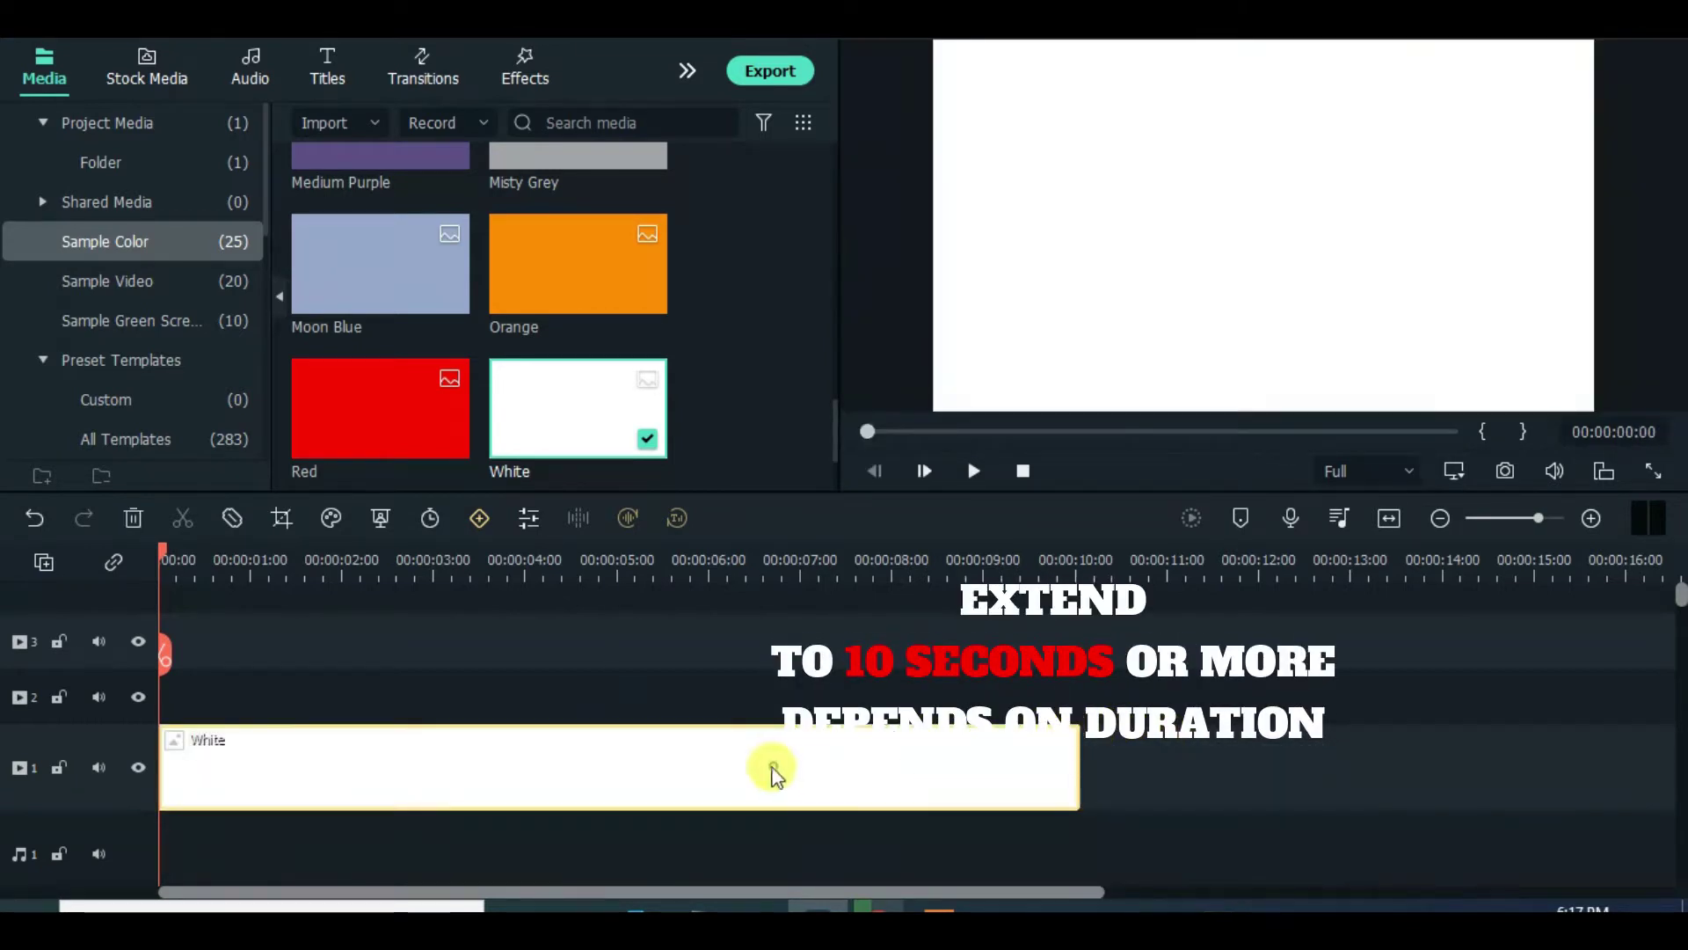
left_click(327, 71)
left_click(48, 55)
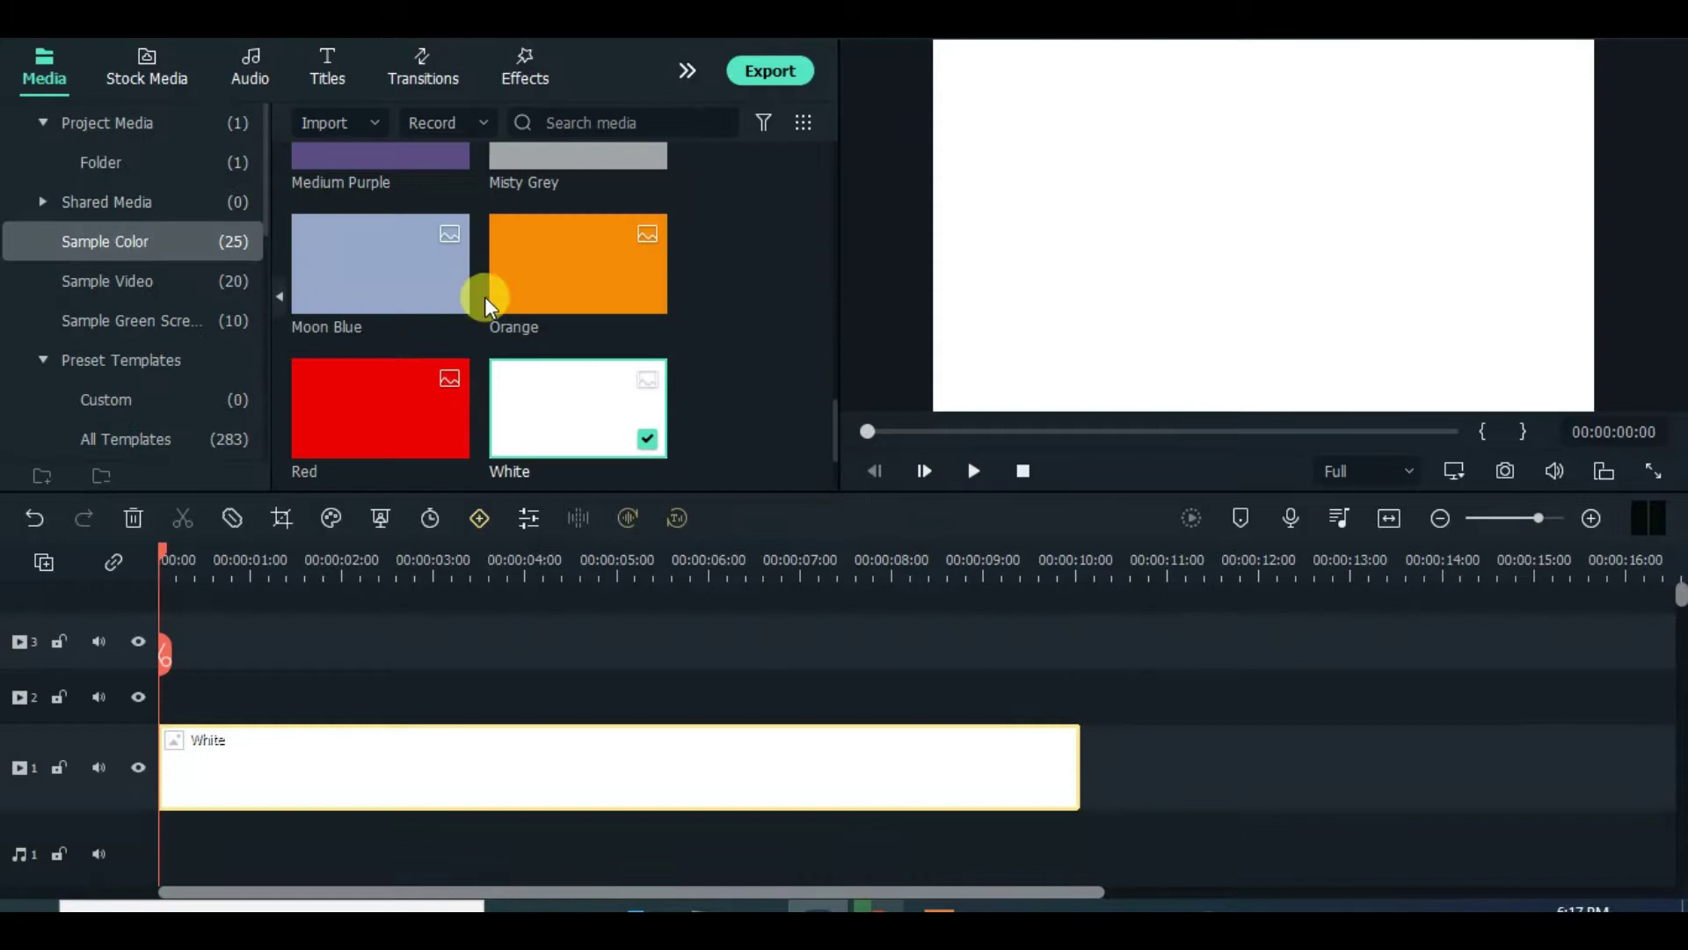
scroll(519, 290, "up", 5)
left_click_drag(519, 290, 502, 705)
left_click_drag(615, 711, 1079, 750)
Shrink the black clip to a thin strip along the bottom of the frame.
double_click(1009, 717)
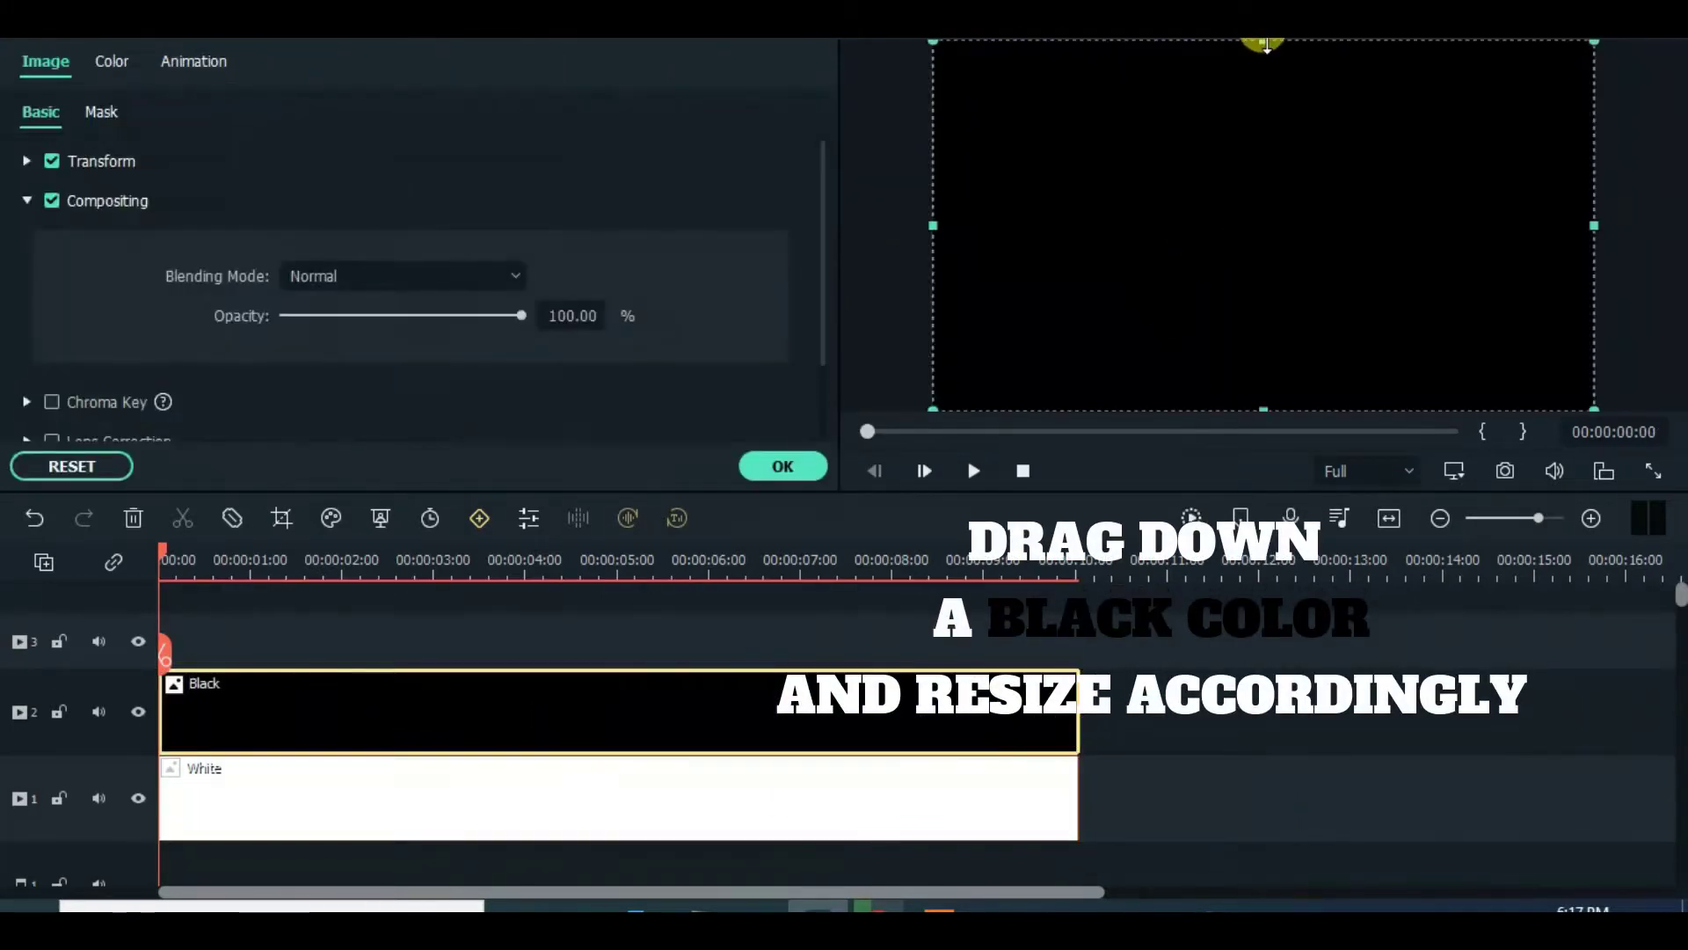
left_click_drag(1266, 44, 1247, 374)
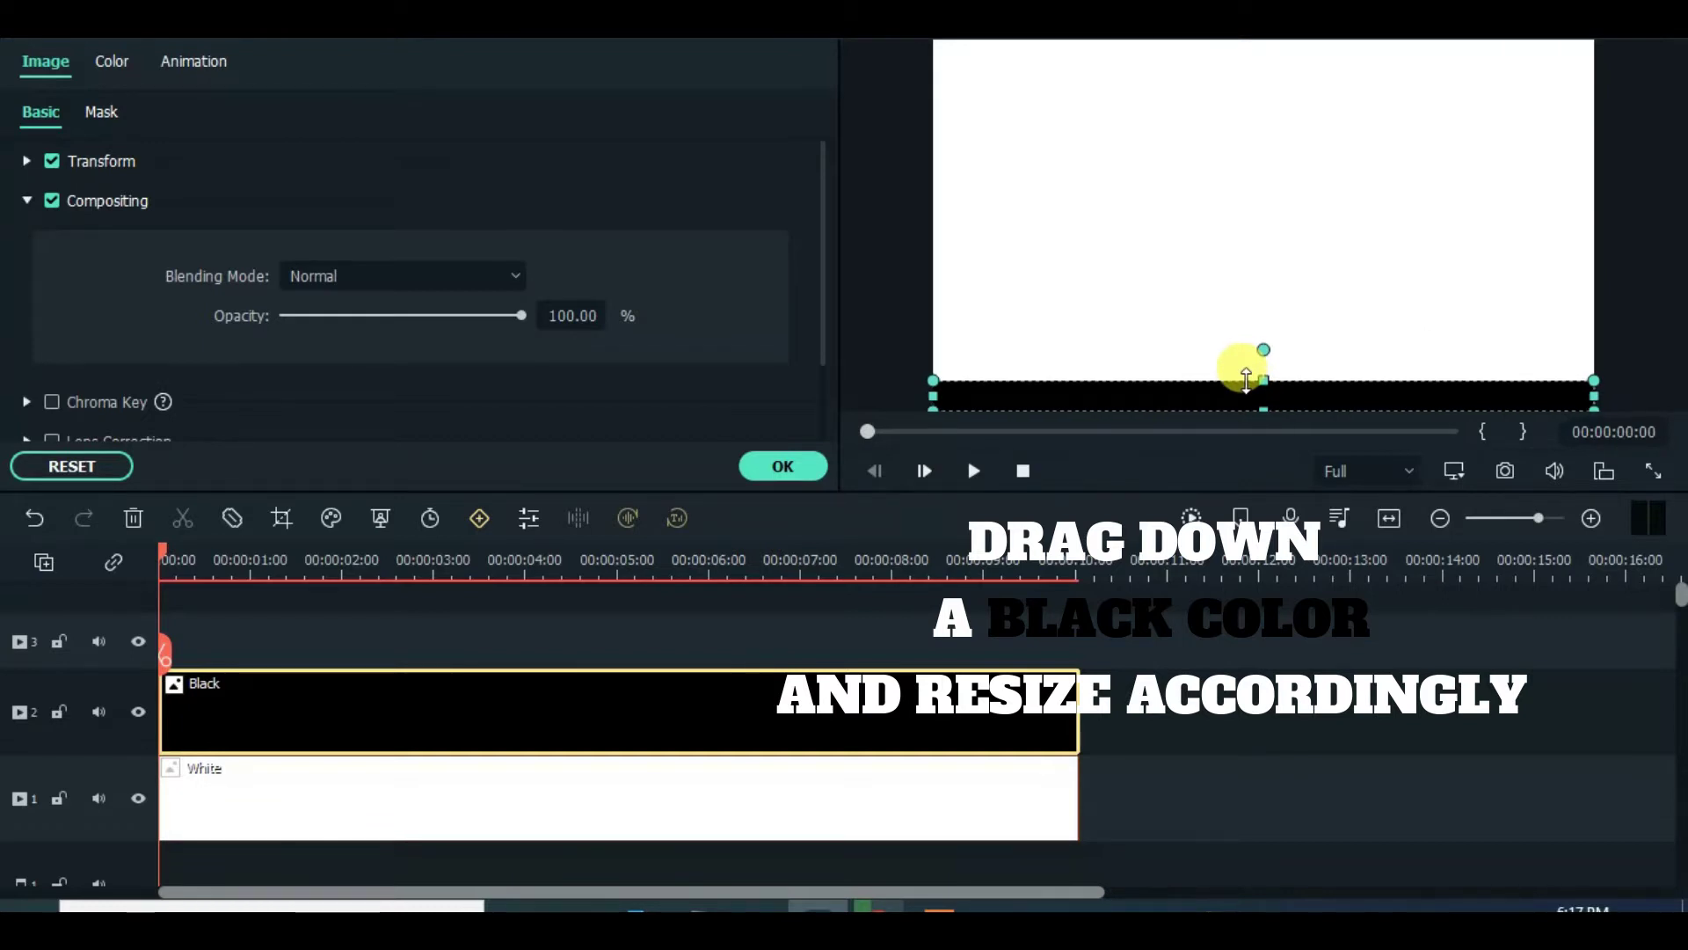
left_click_drag(1247, 378, 1244, 372)
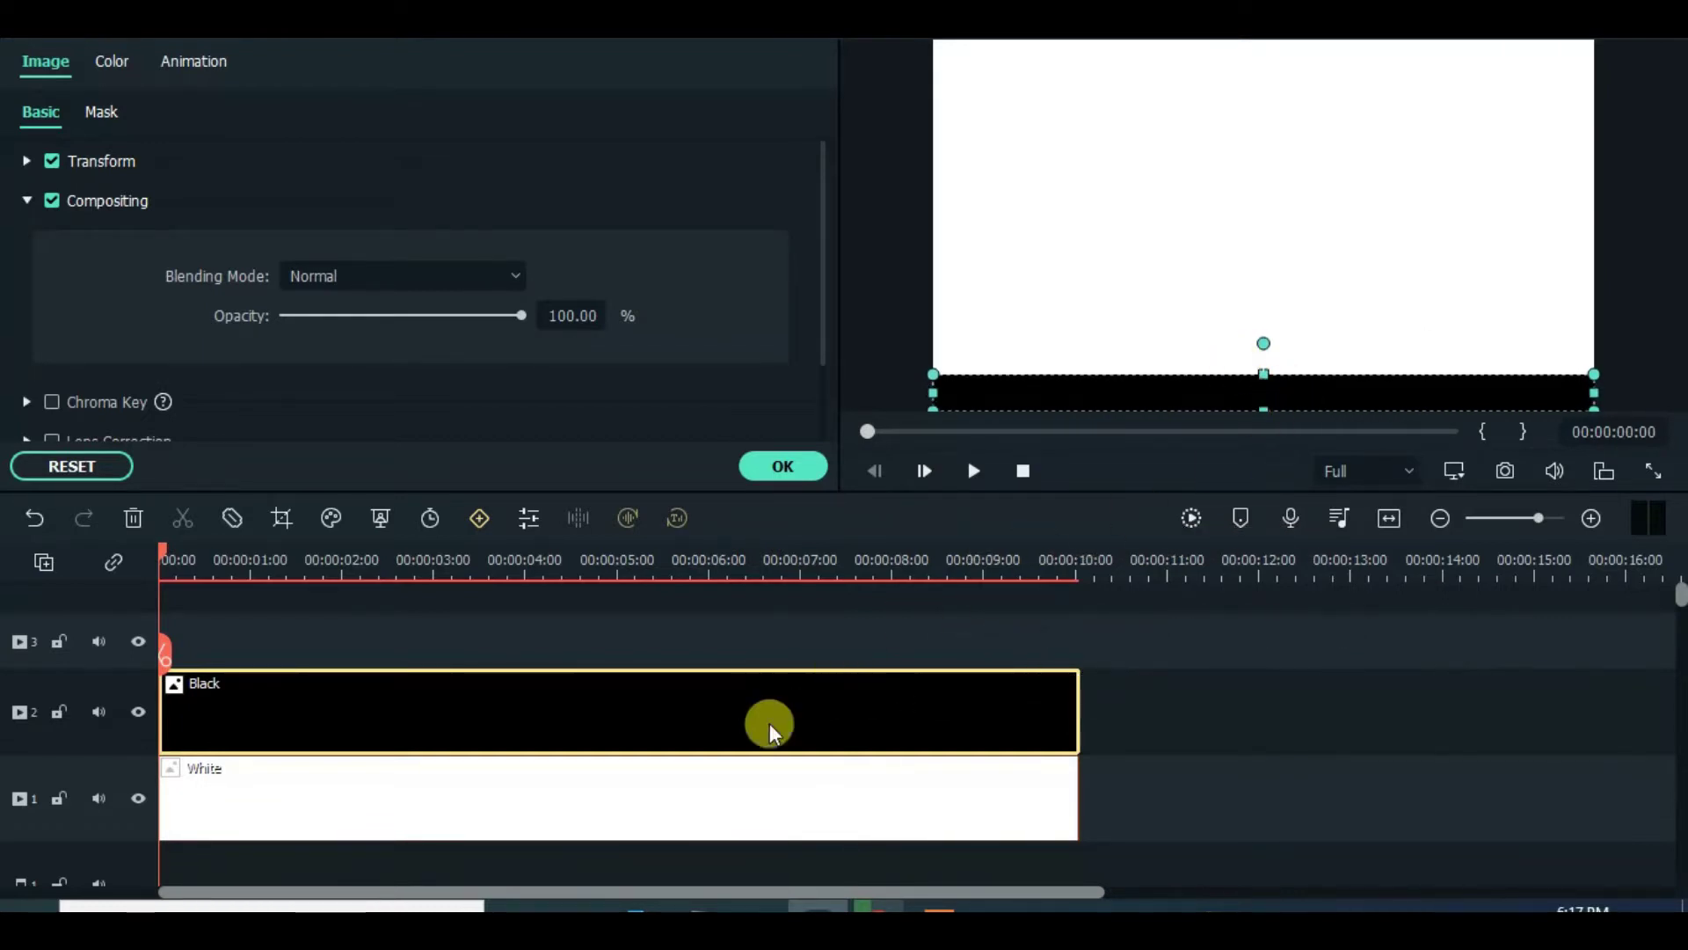
left_click(782, 466)
Place a Default Title on track 3 and apply the golden WordArt style.
left_click(327, 68)
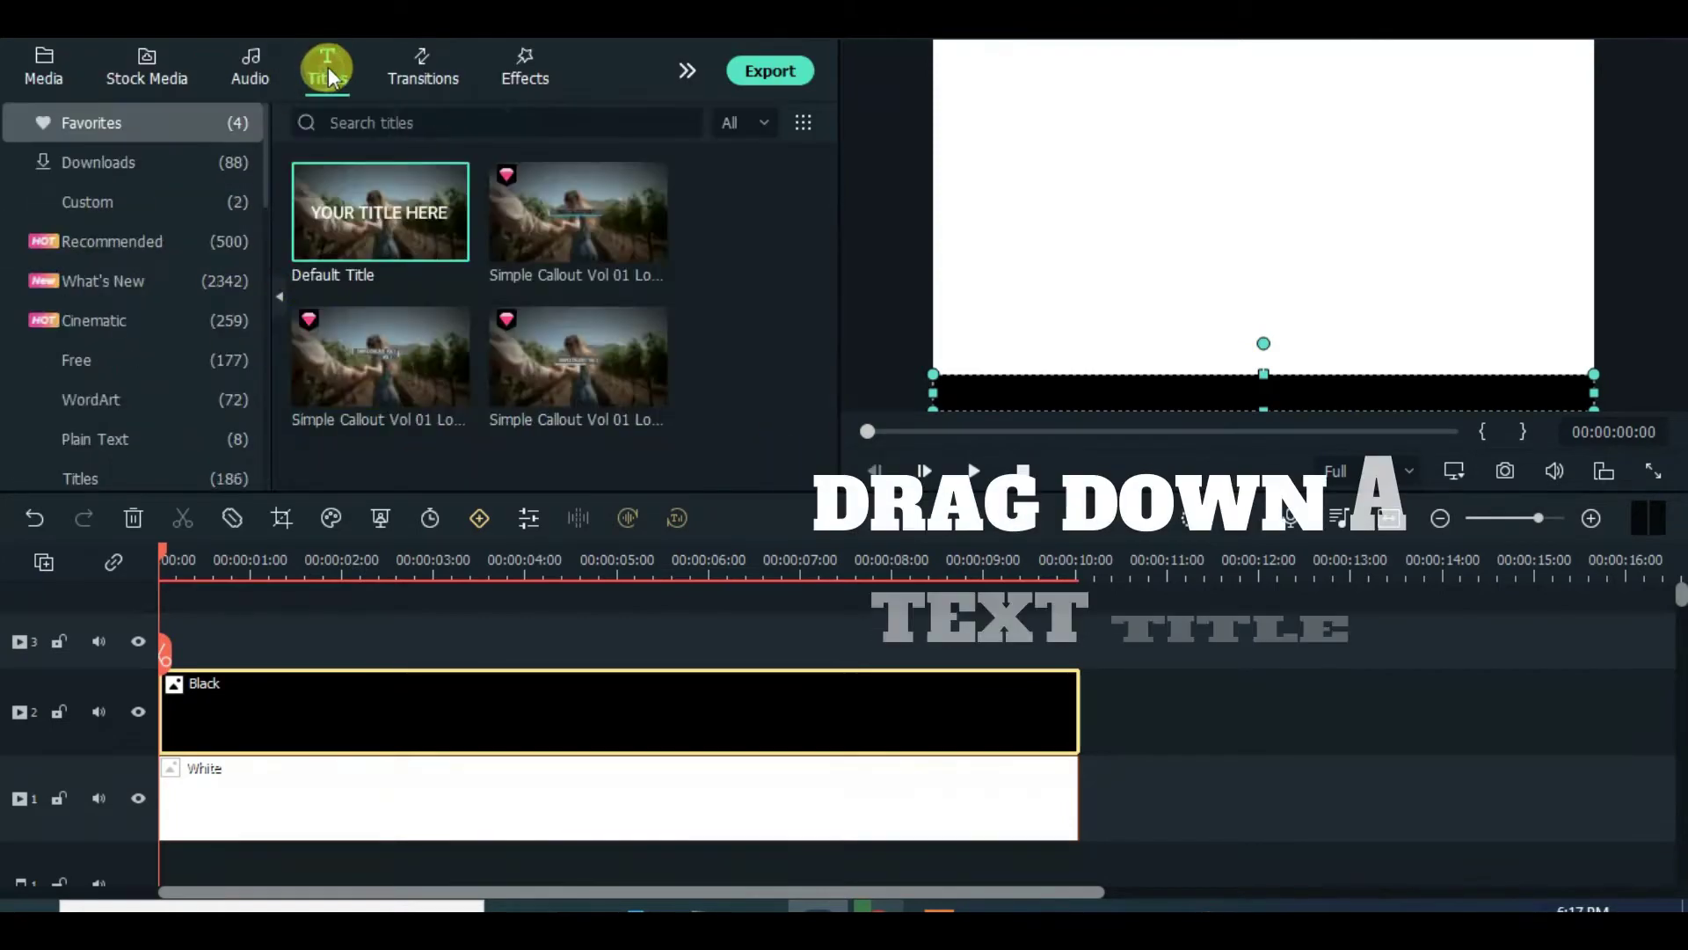
left_click_drag(346, 227, 1078, 660)
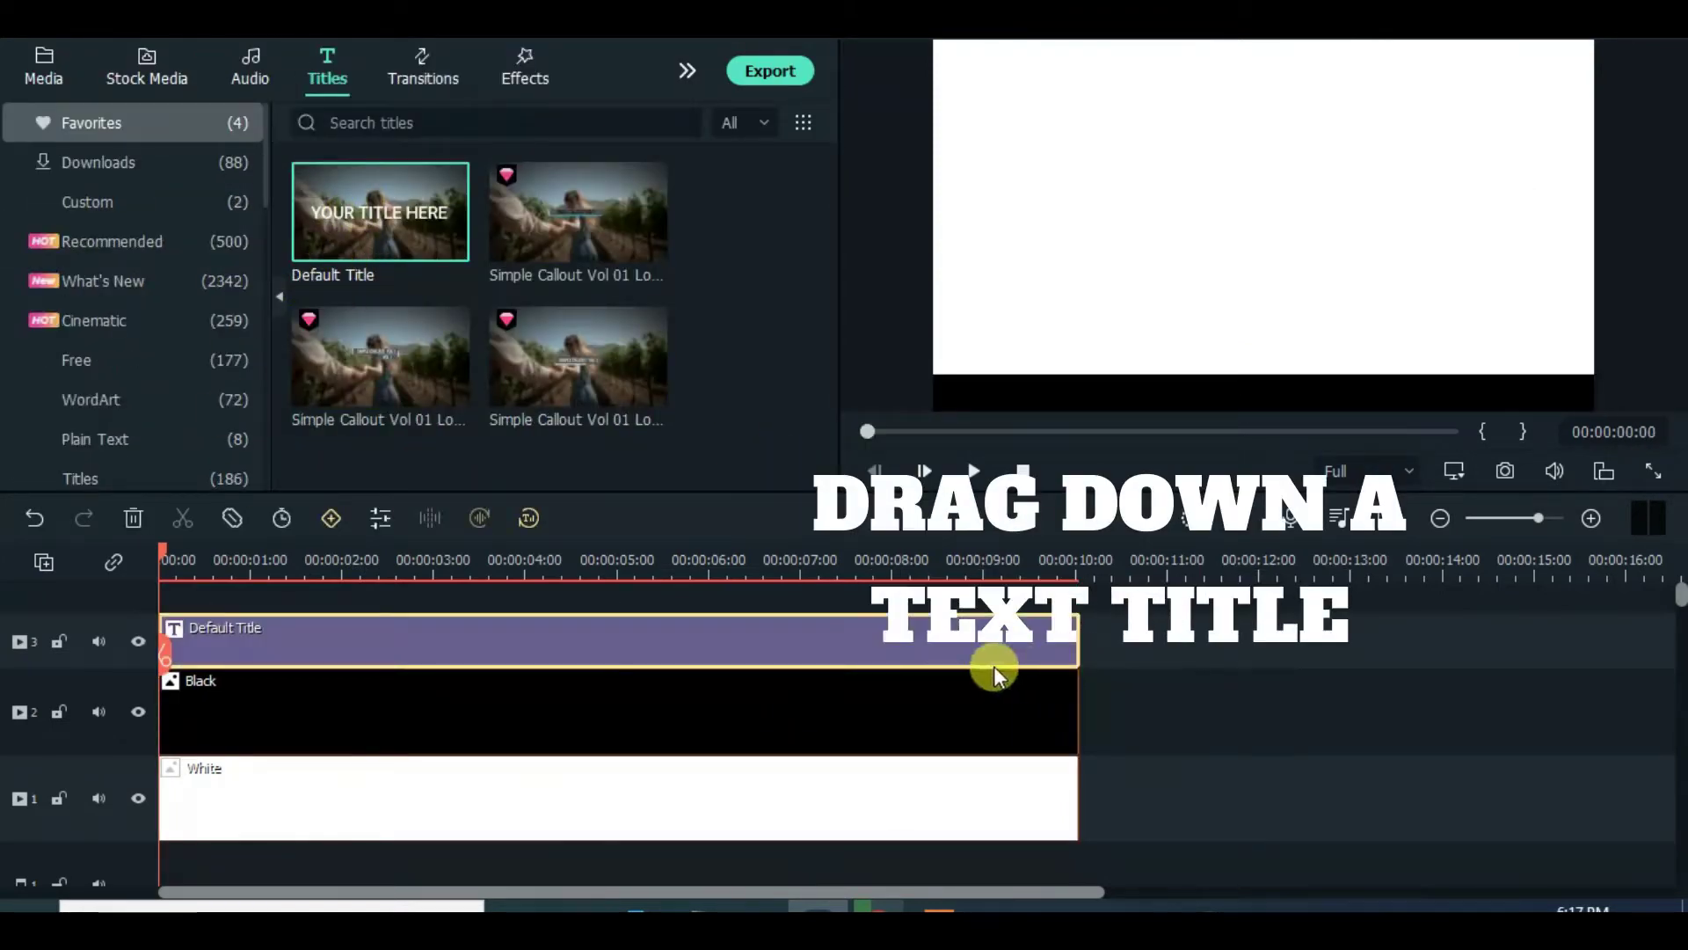
double_click(272, 648)
left_click(31, 59)
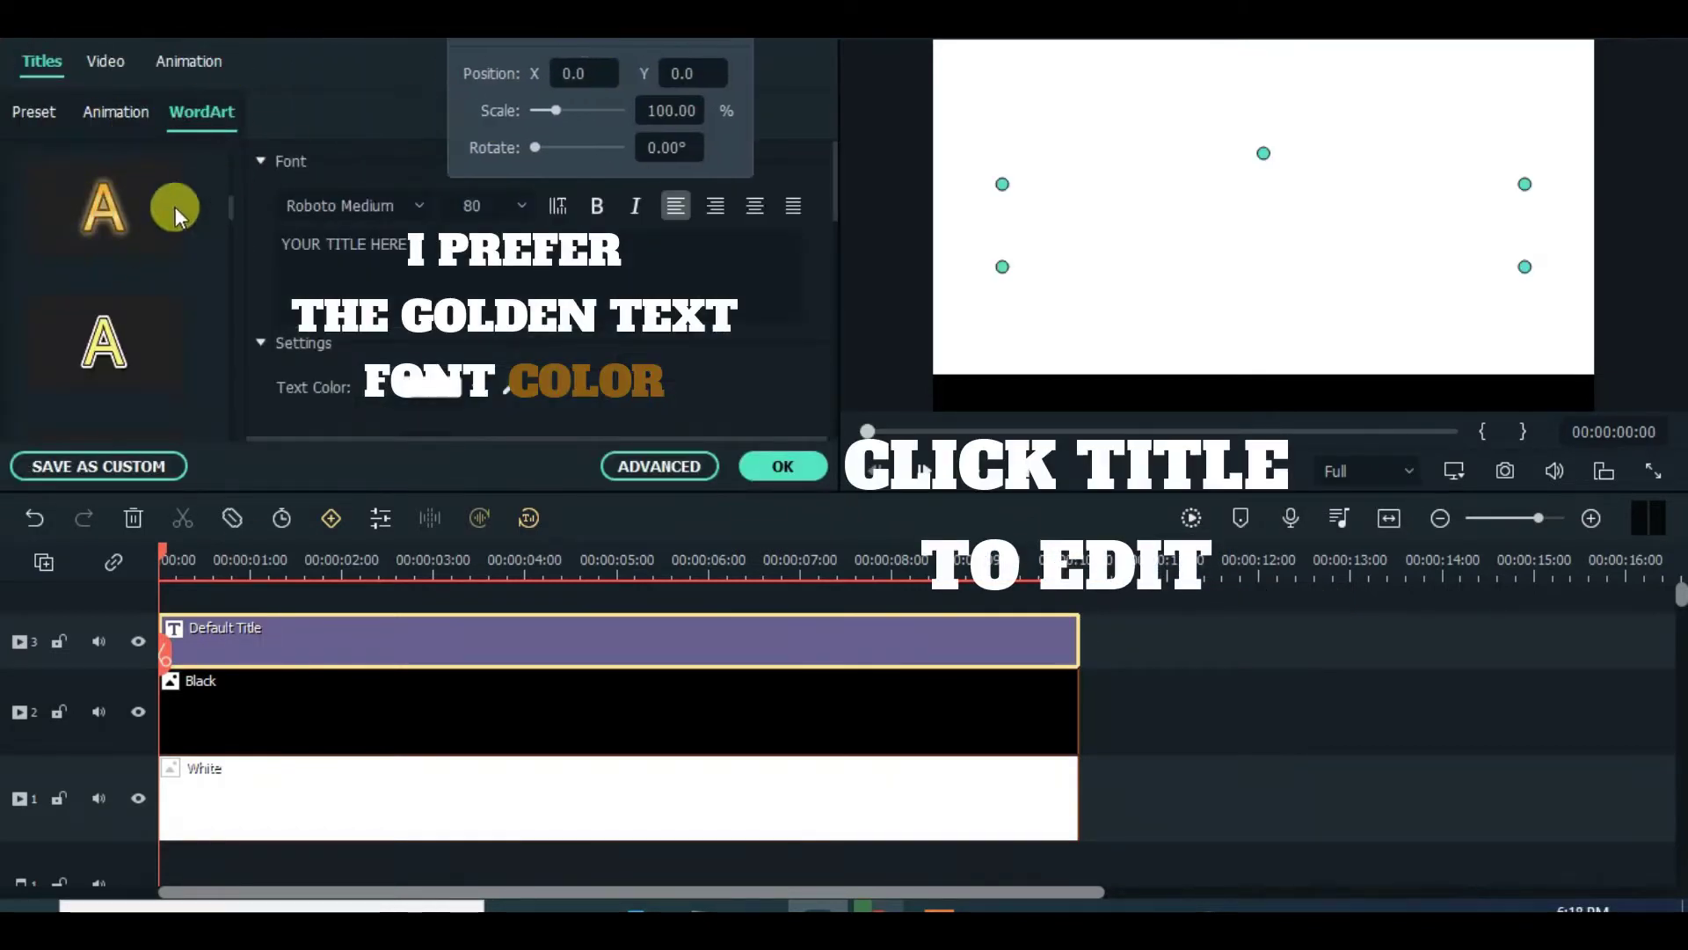
scroll(230, 207, "up", 2)
scroll(226, 202, "down", 1)
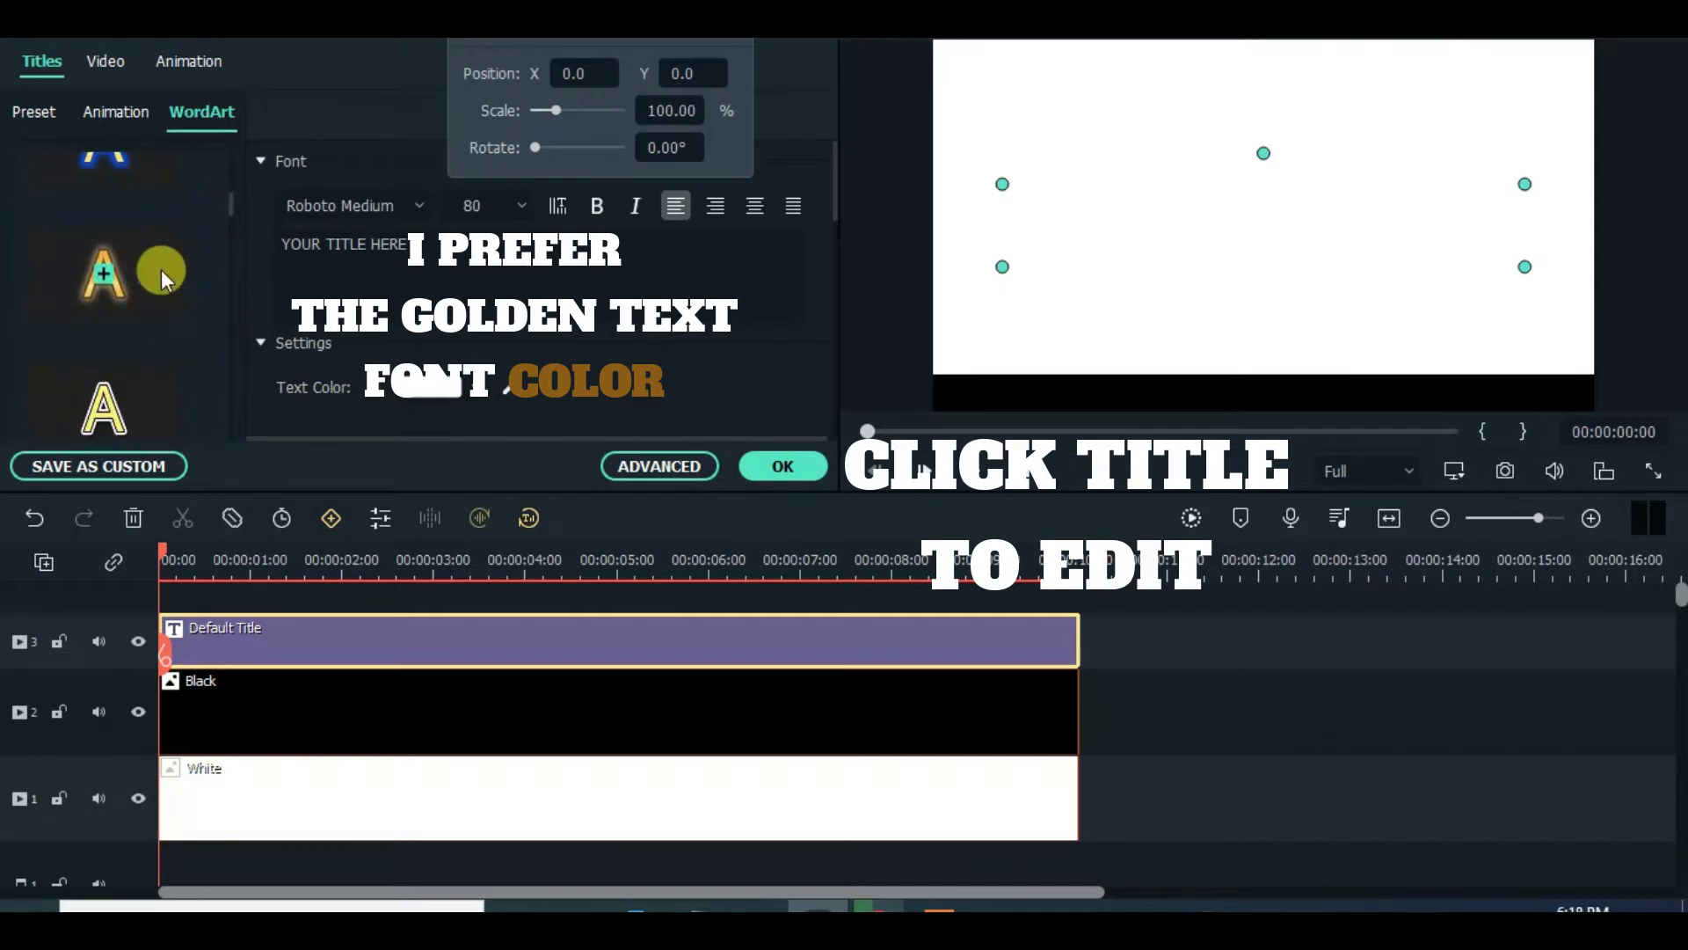
left_click(173, 308)
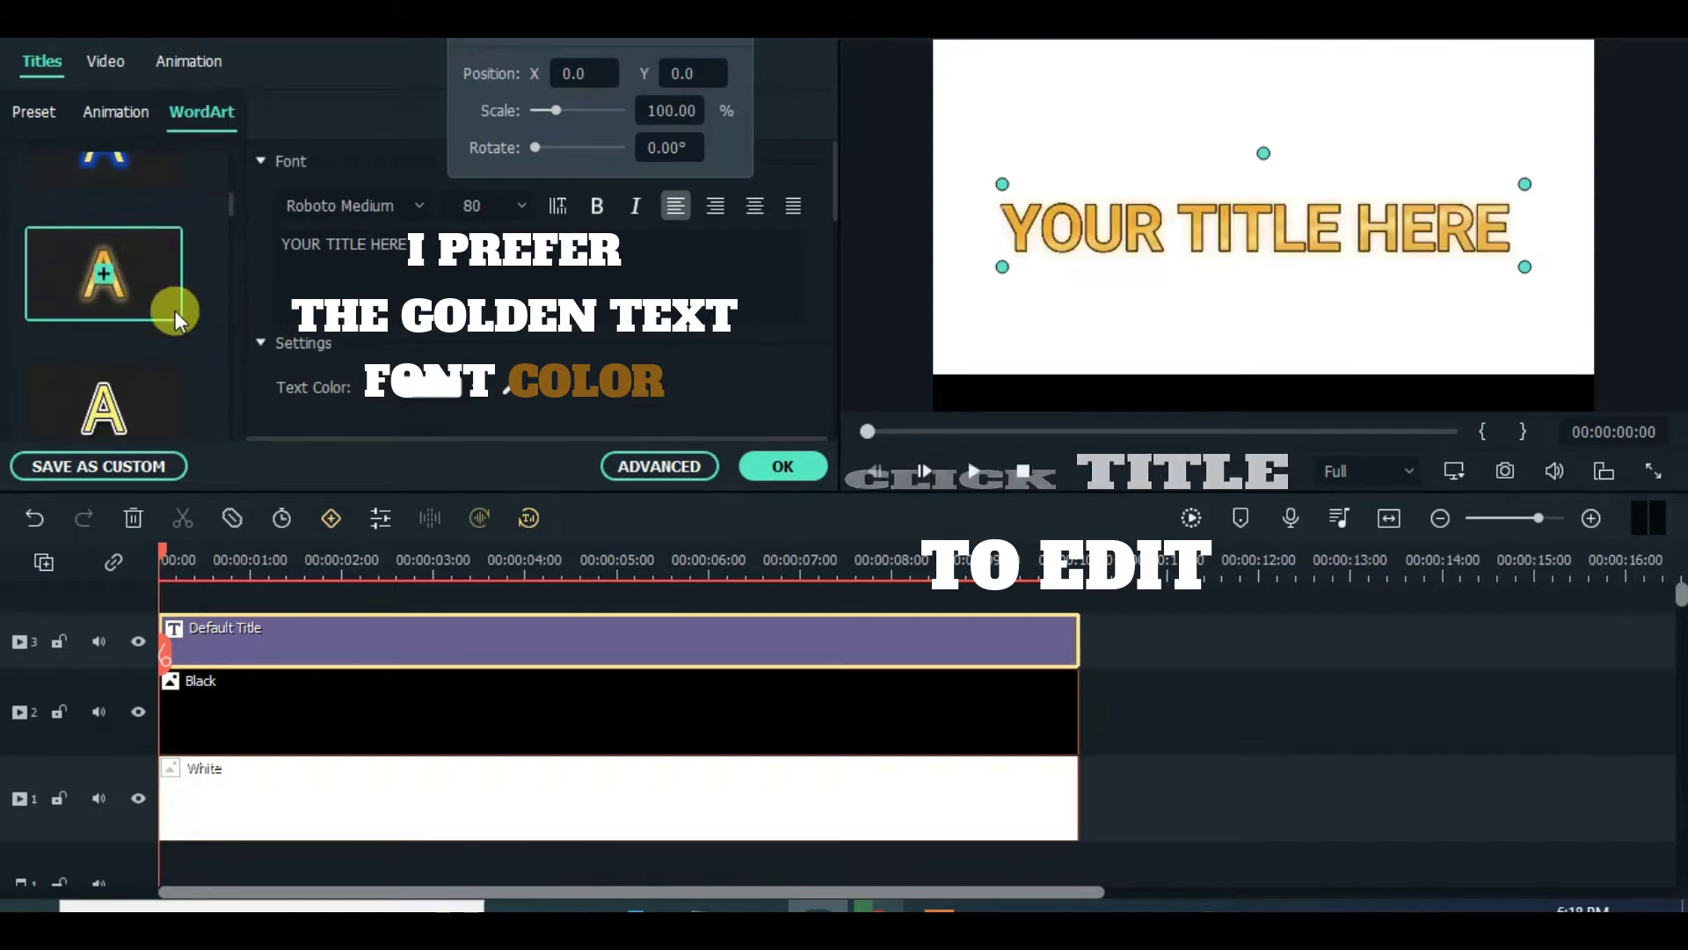
Replace the title text with 'DOWNLOAD FILMORA WONDERSHARE LINK IN THE DESCRIPTION AND MAKES SURE YOU SUBSCRIBE.' at size 32.
left_click(678, 467)
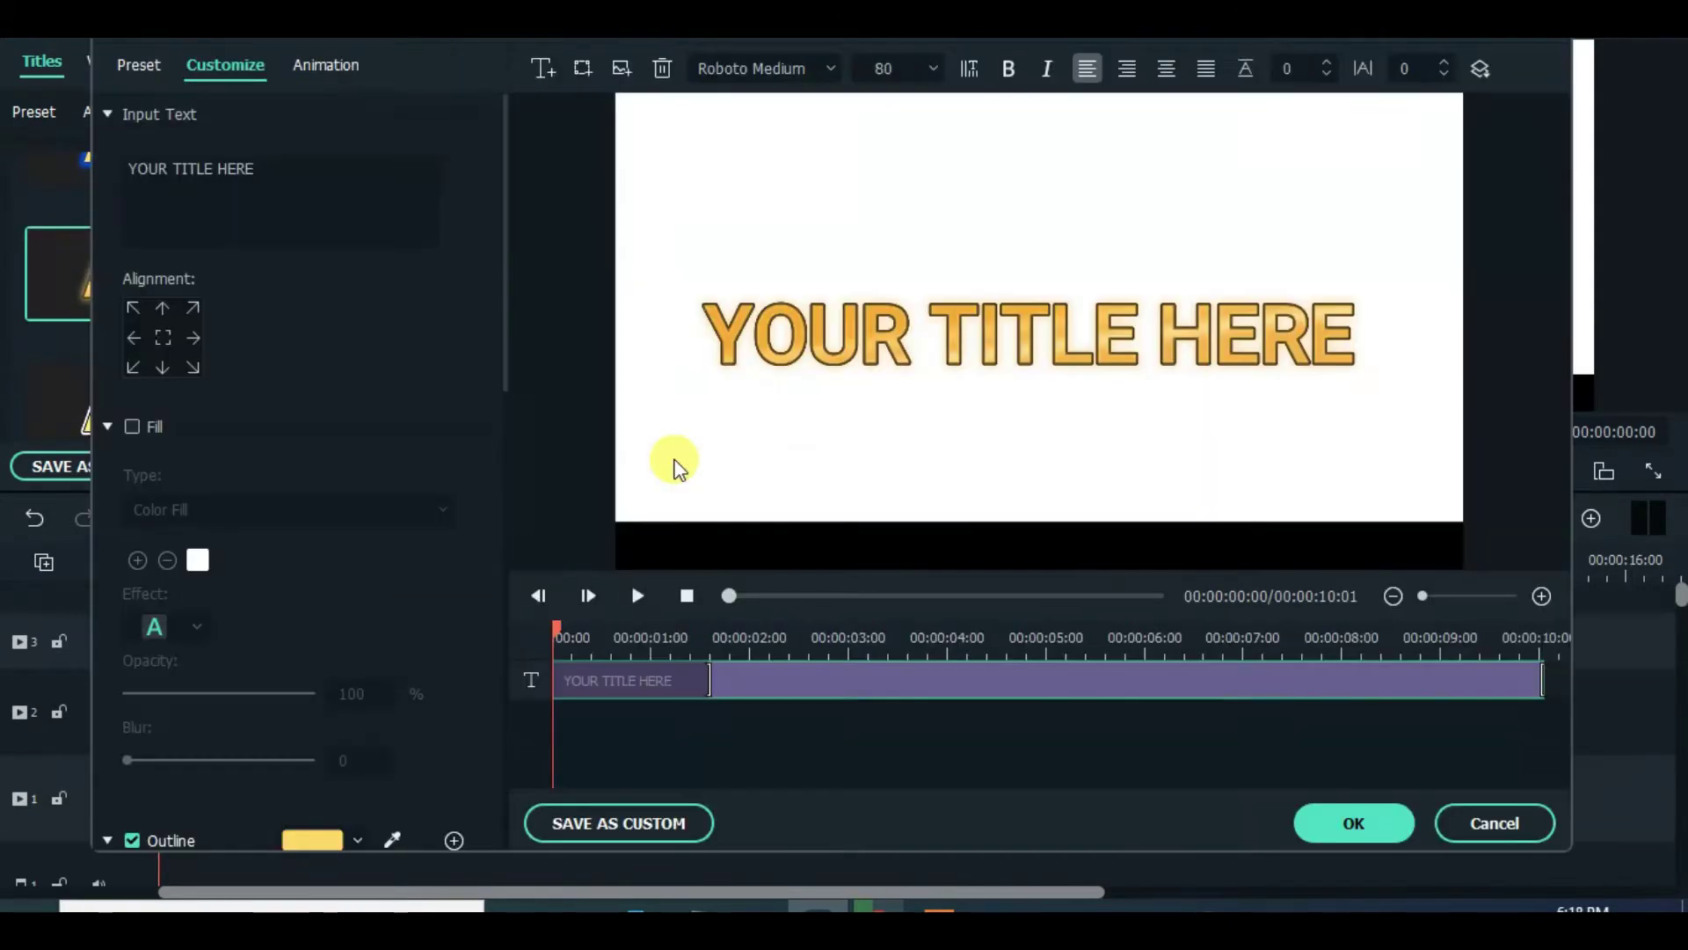
left_click(252, 167)
key("BackSpace")
key("BackSpace")
key("BackSpace")
key("BackSpace")
key("BackSpace")
key("BackSpace")
key("BackSpace")
key("BackSpace")
key("BackSpace")
key("BackSpace")
key("BackSpace")
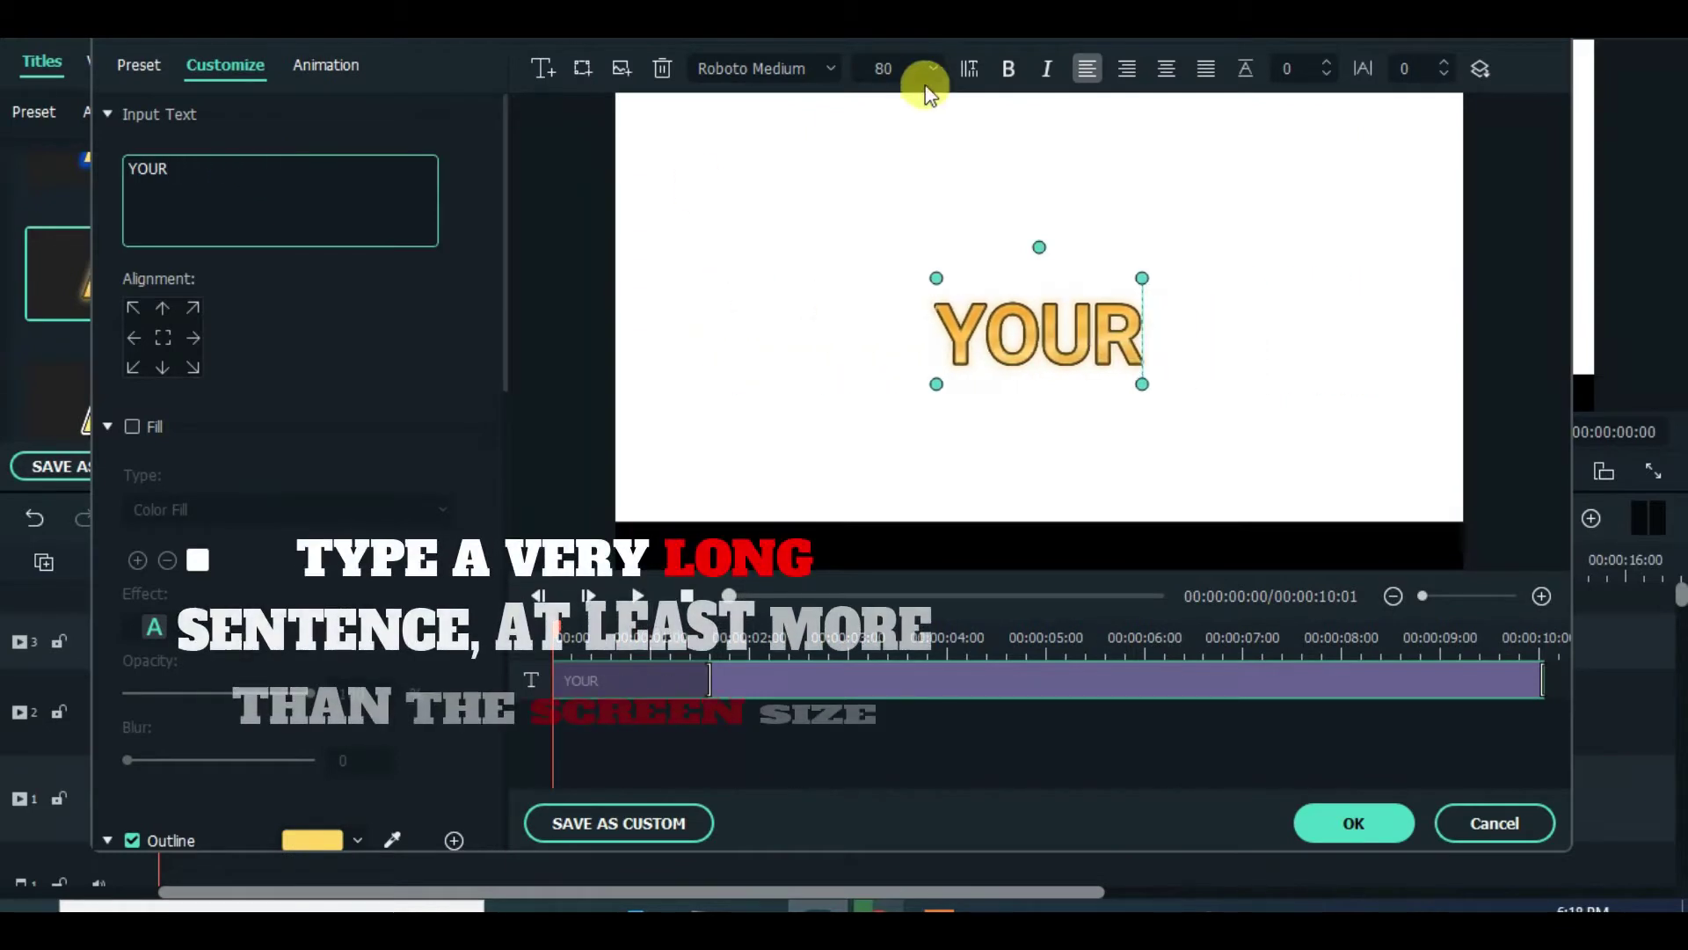
left_click(931, 69)
scroll(892, 175, "up", 3)
left_click(875, 234)
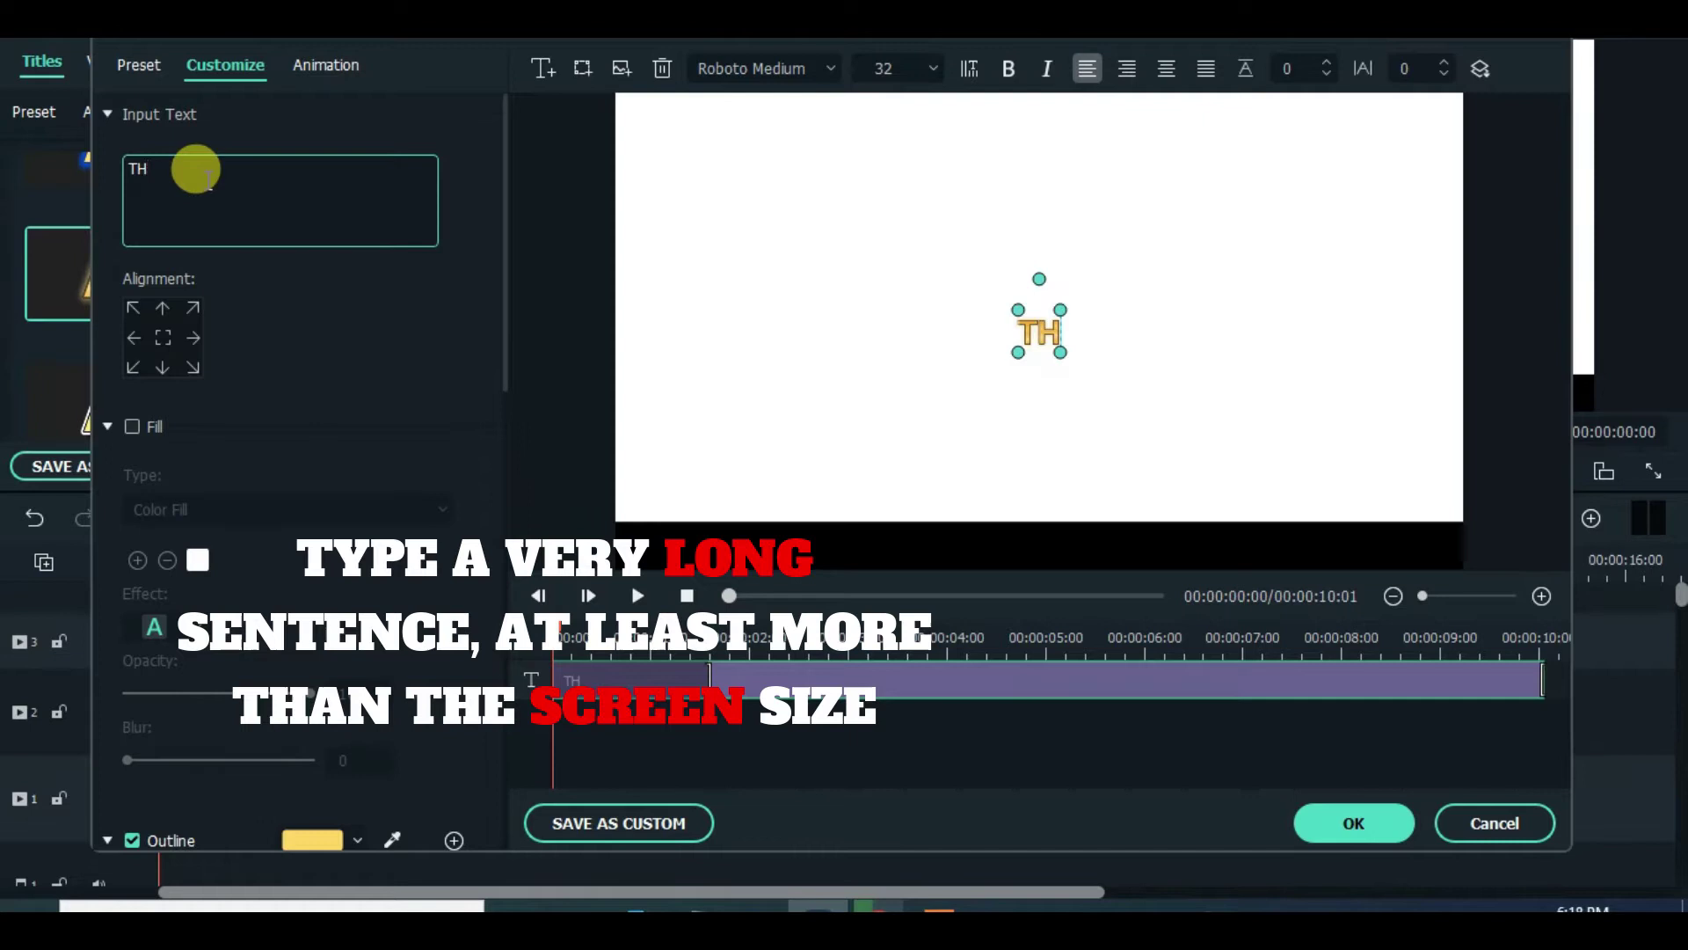
type("DOWNLOAD FILM")
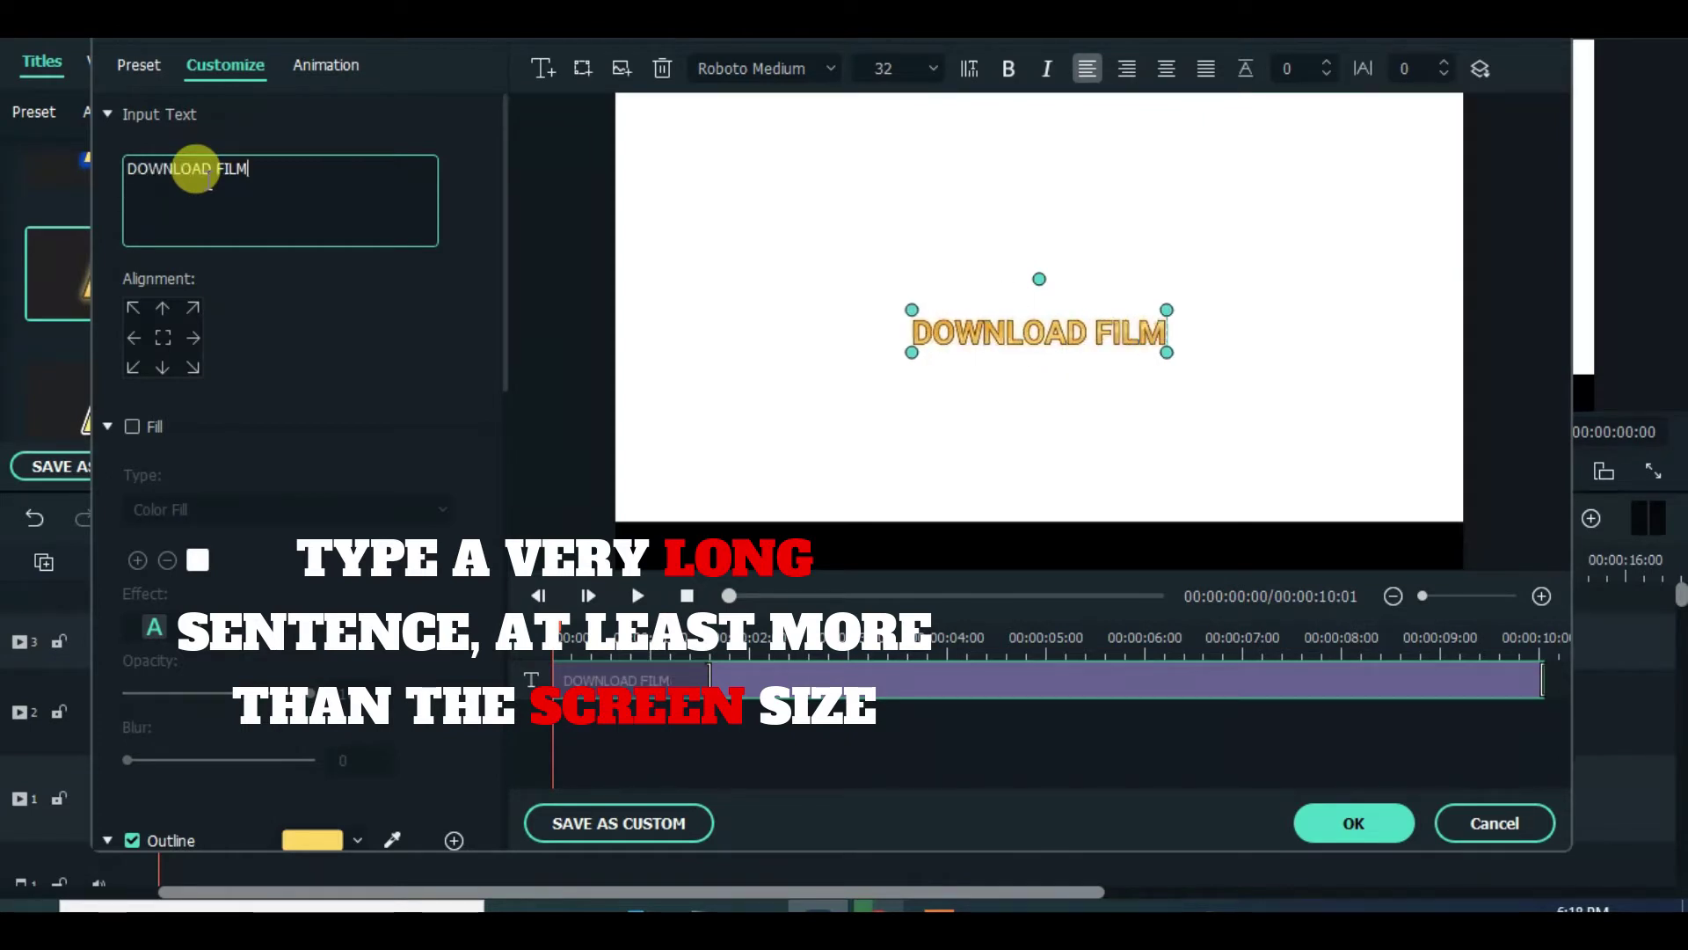
type("ORA WONDERSHARE ")
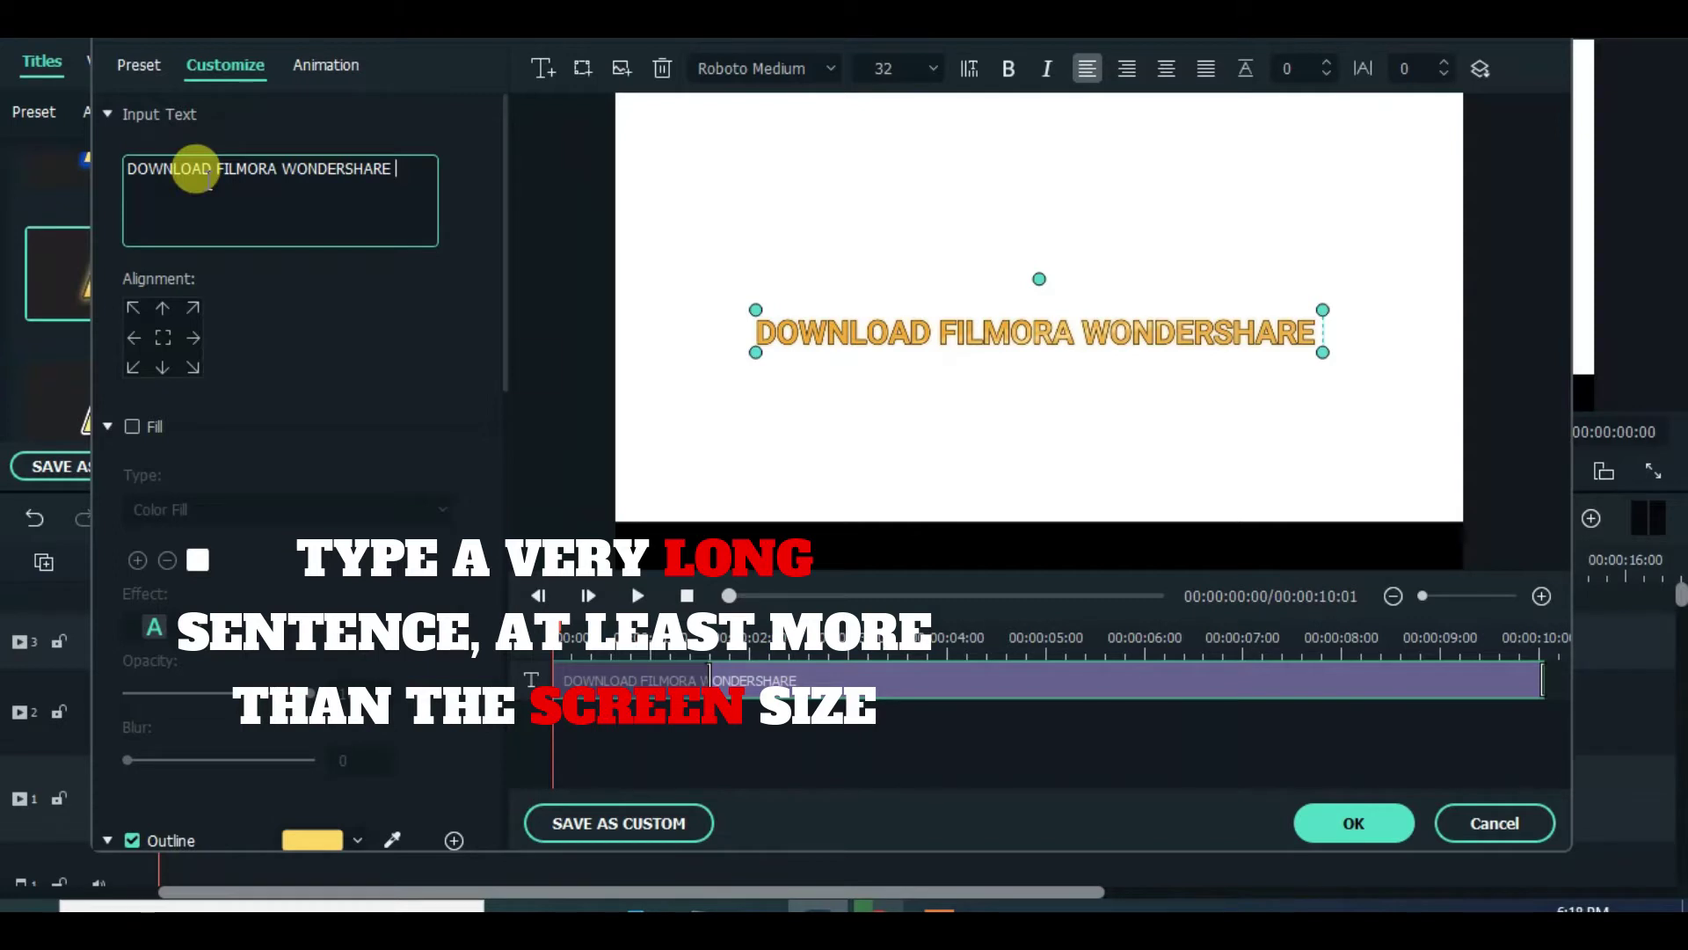
type("LINK IN THE D")
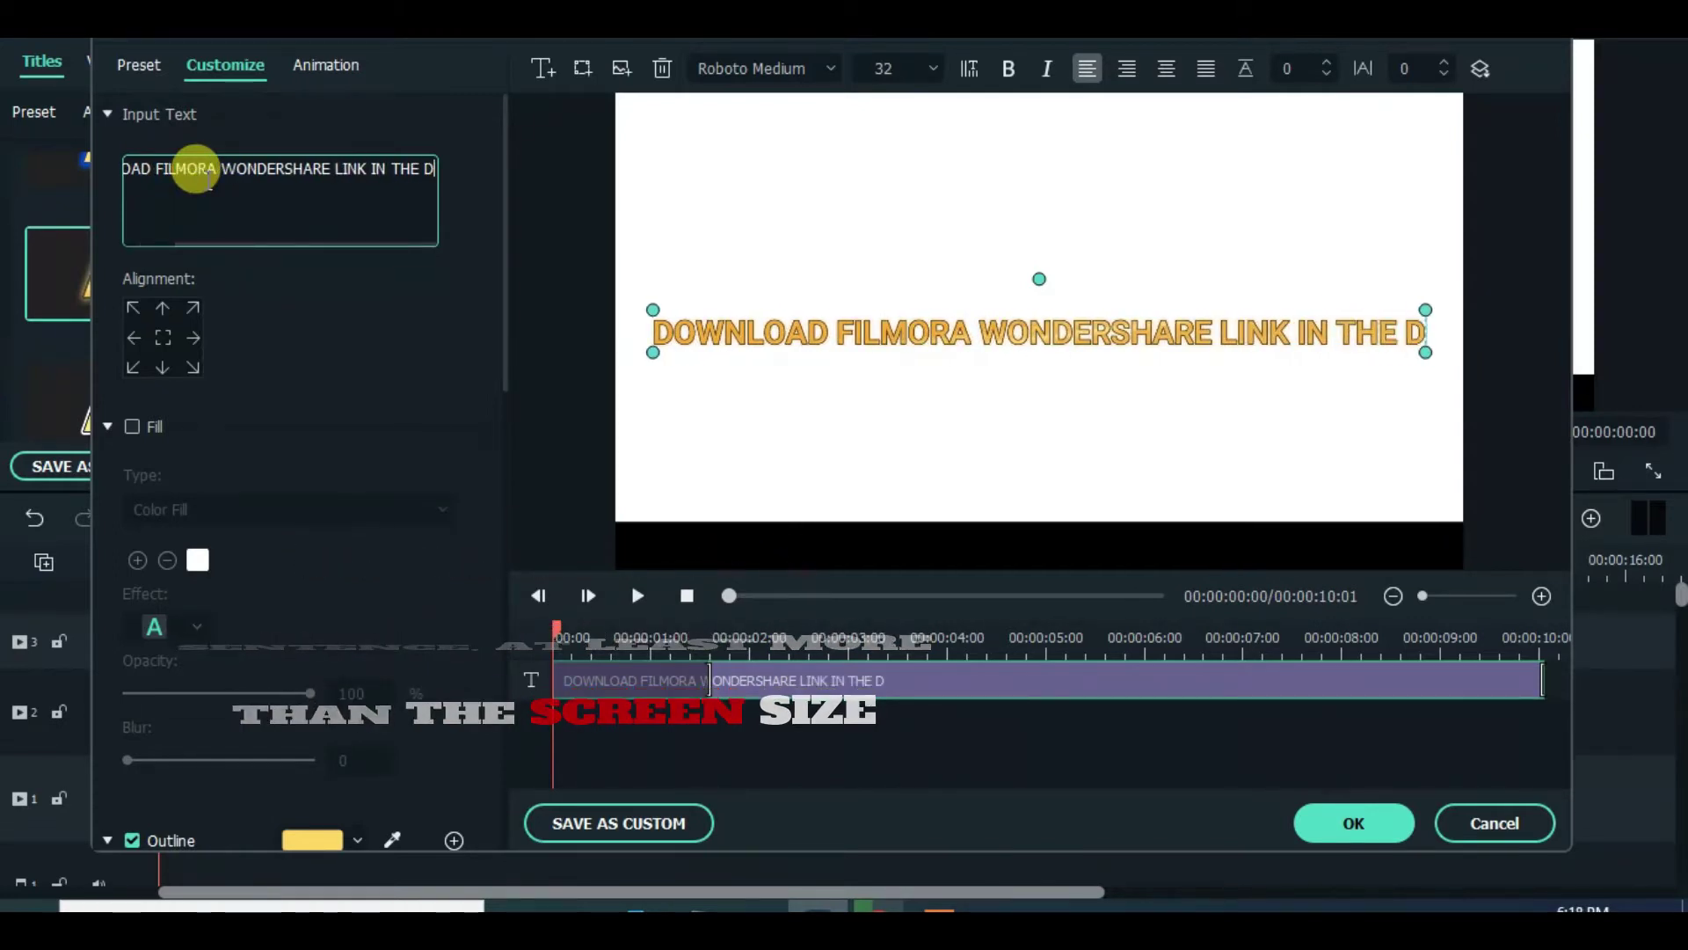
type("ESCRIPTION AND MAKE")
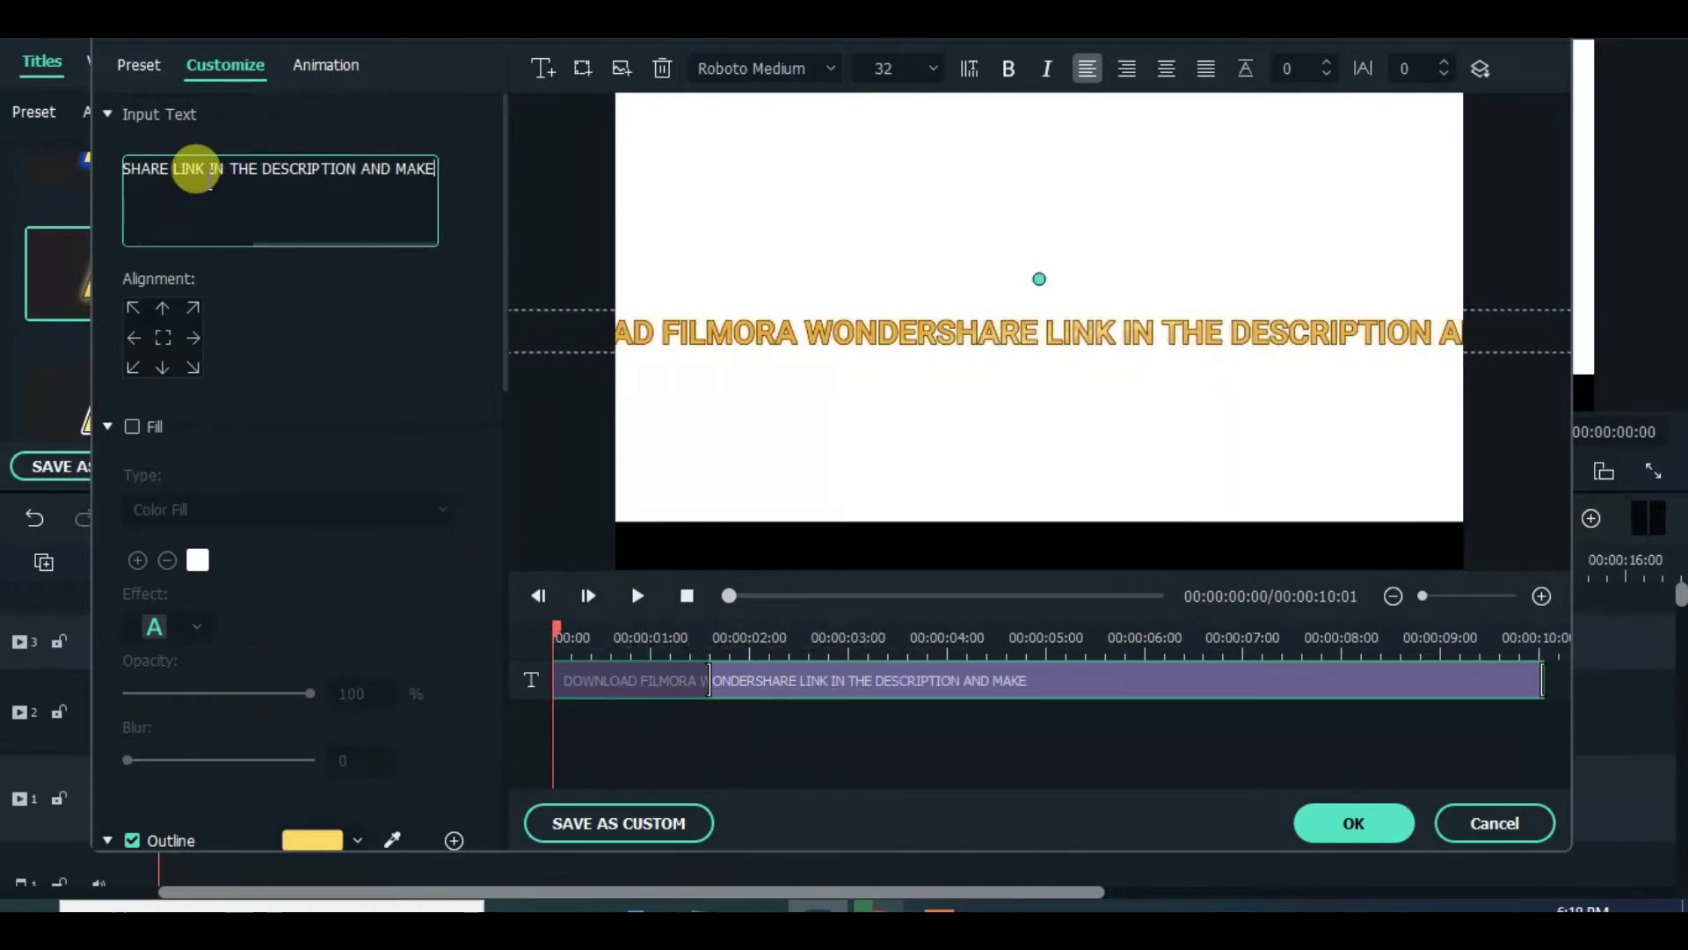
type("S SURE YOU SUBSCRIBE")
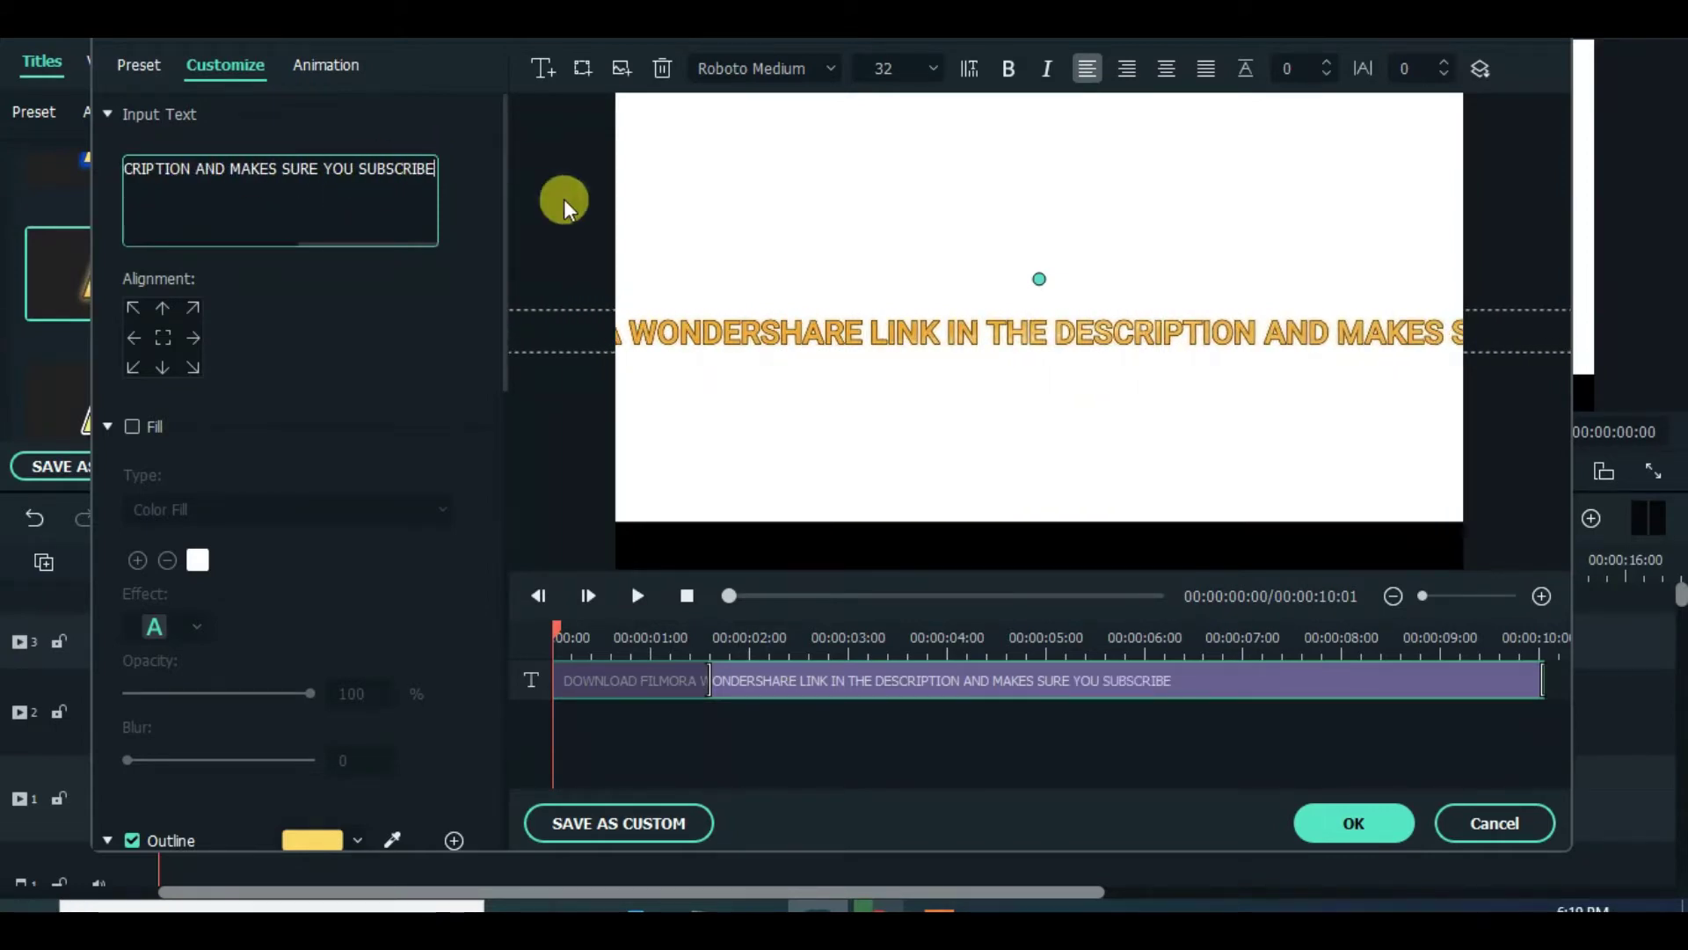
type(".")
Position the title along the bottom black bar and confirm the edits.
left_click(875, 293)
left_click_drag(817, 333, 874, 540)
left_click(874, 478)
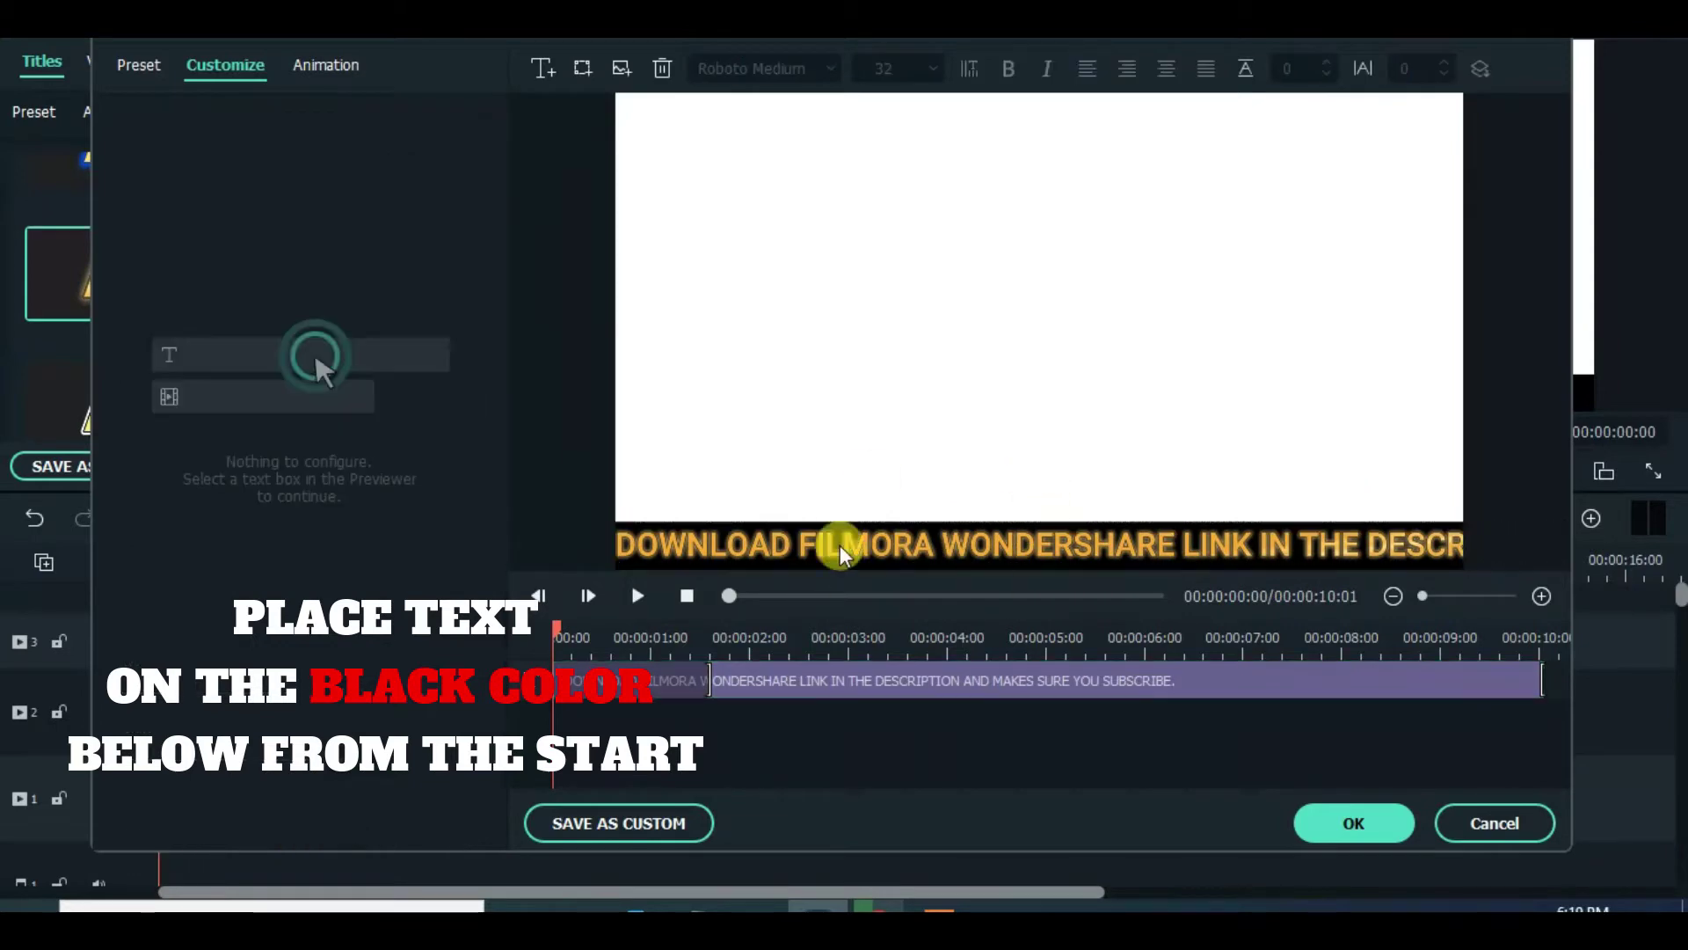
mouse_move(1045, 559)
left_mouse_down()
mouse_move(1026, 519)
mouse_move(1026, 539)
left_mouse_up()
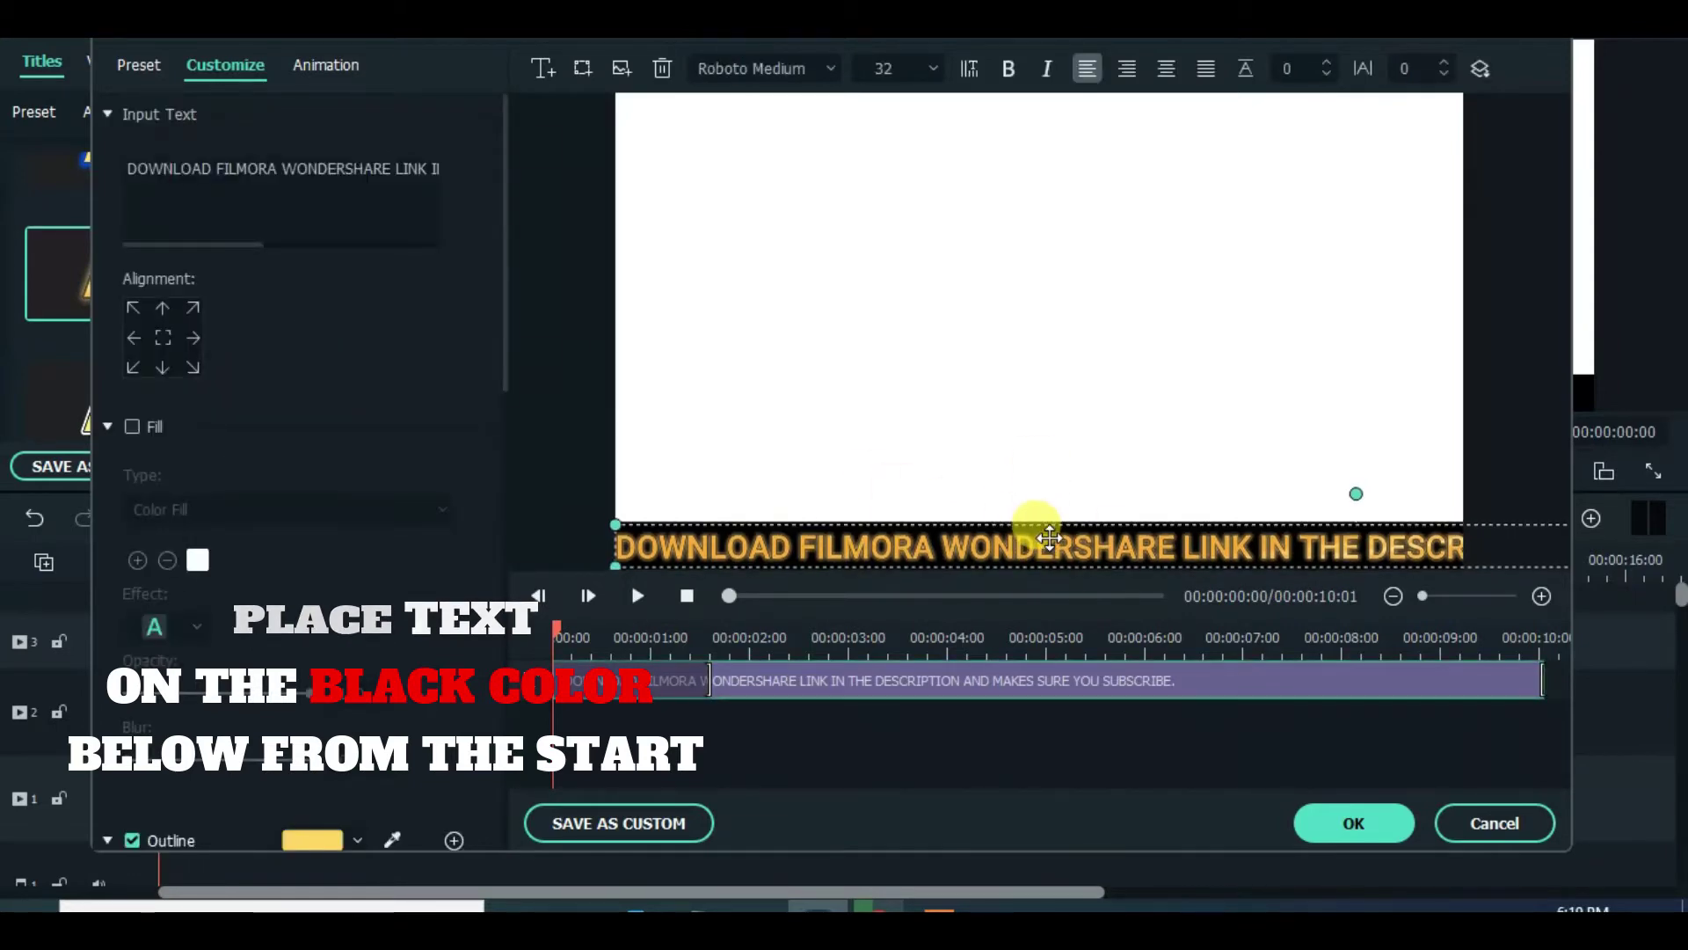
left_click(1124, 435)
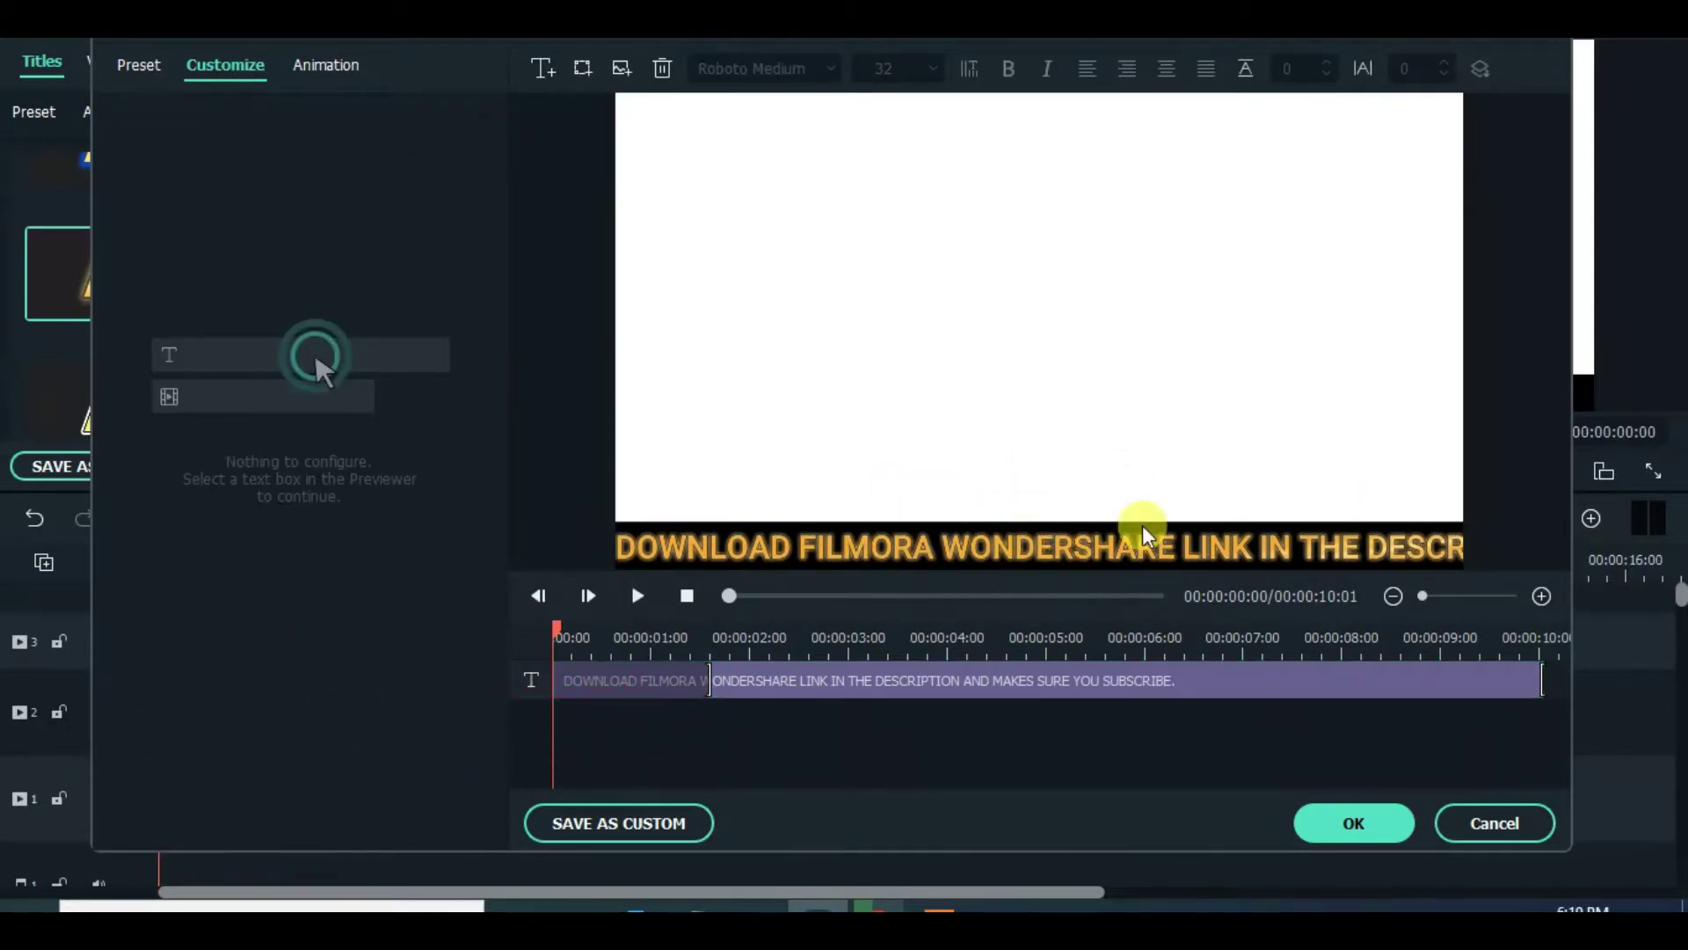
left_click(1375, 826)
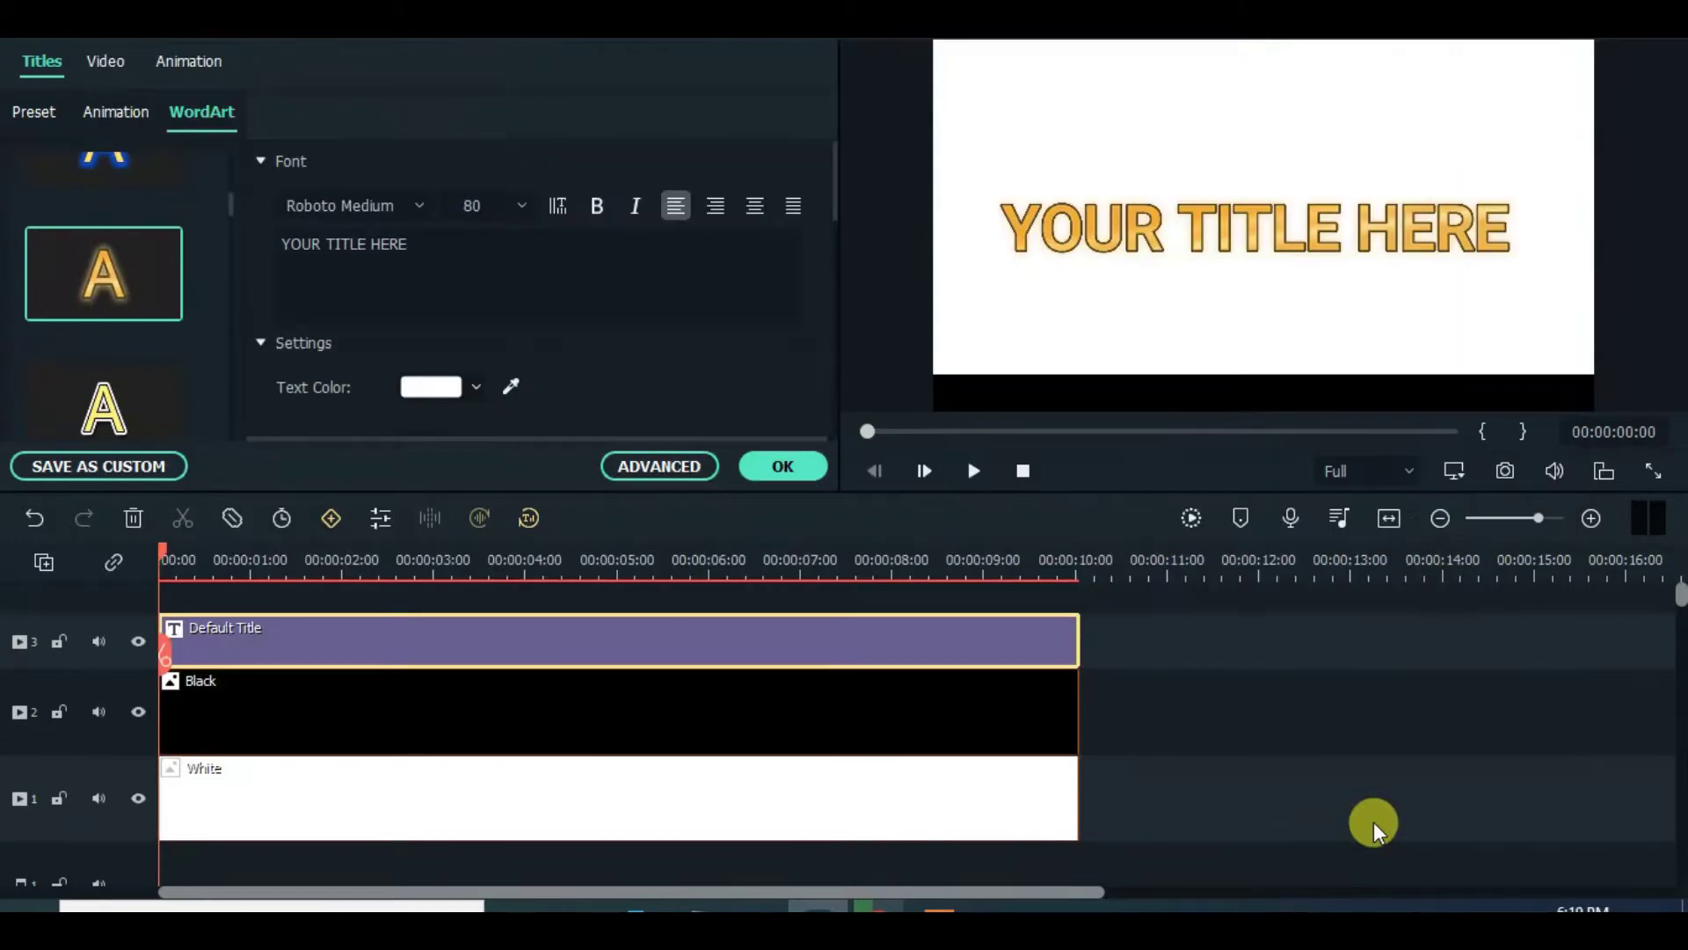
Keyframe the title to scroll left from its start to 00:00:10:00, then preview it.
left_click(744, 482)
double_click(396, 640)
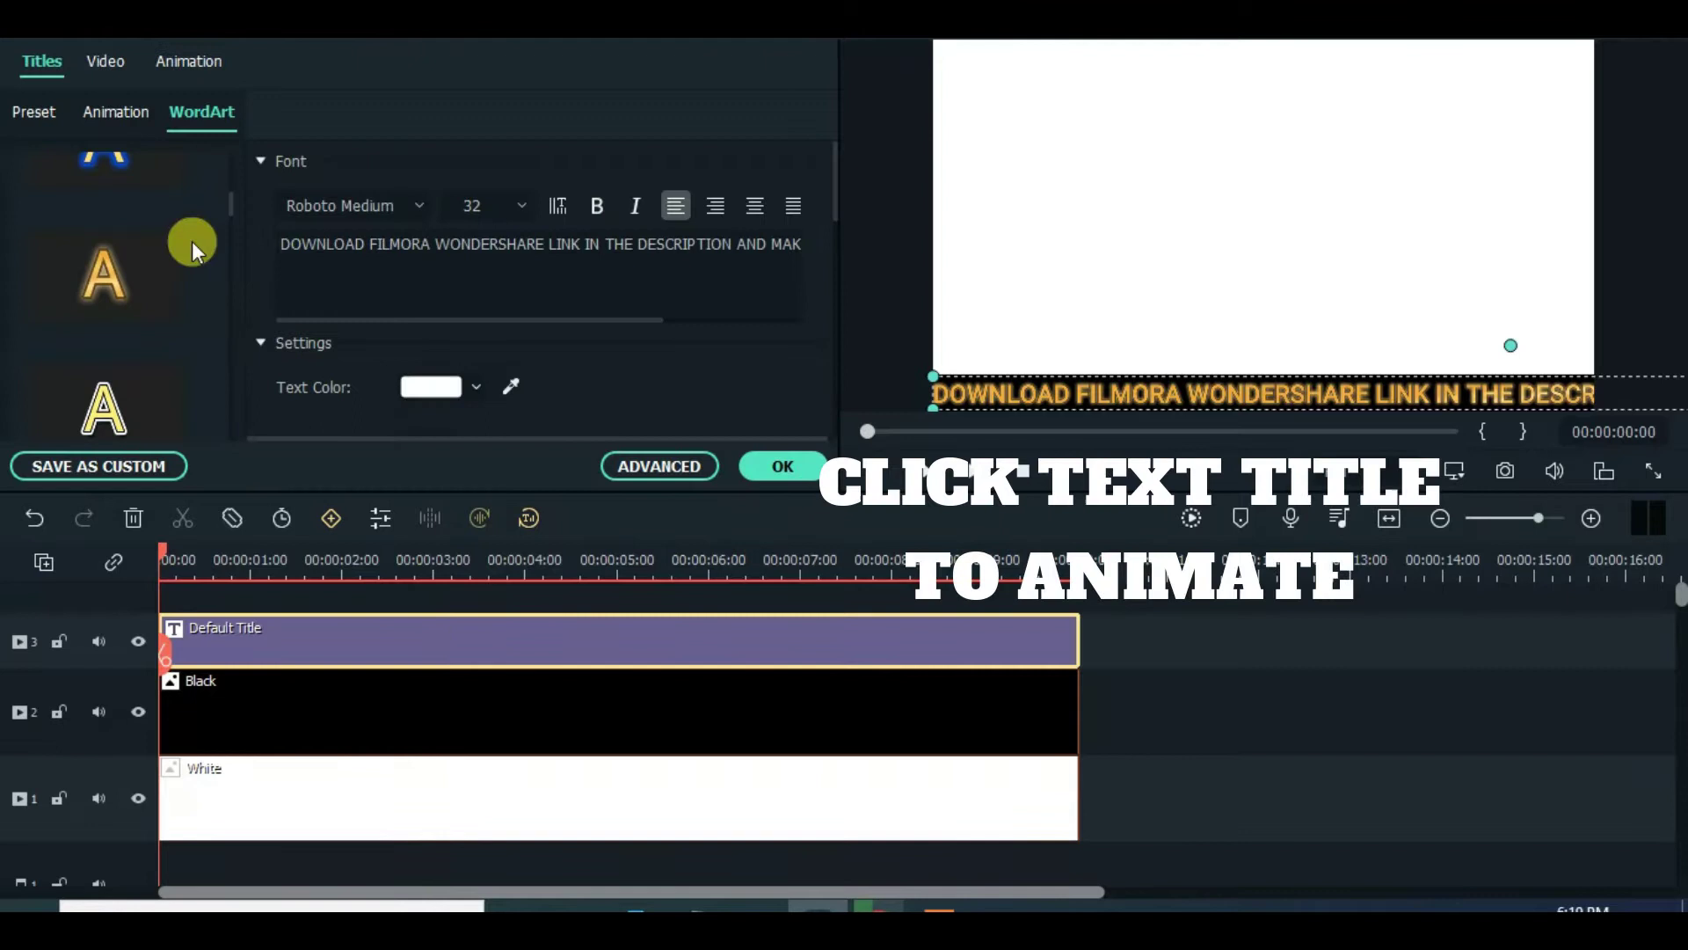
left_click(179, 60)
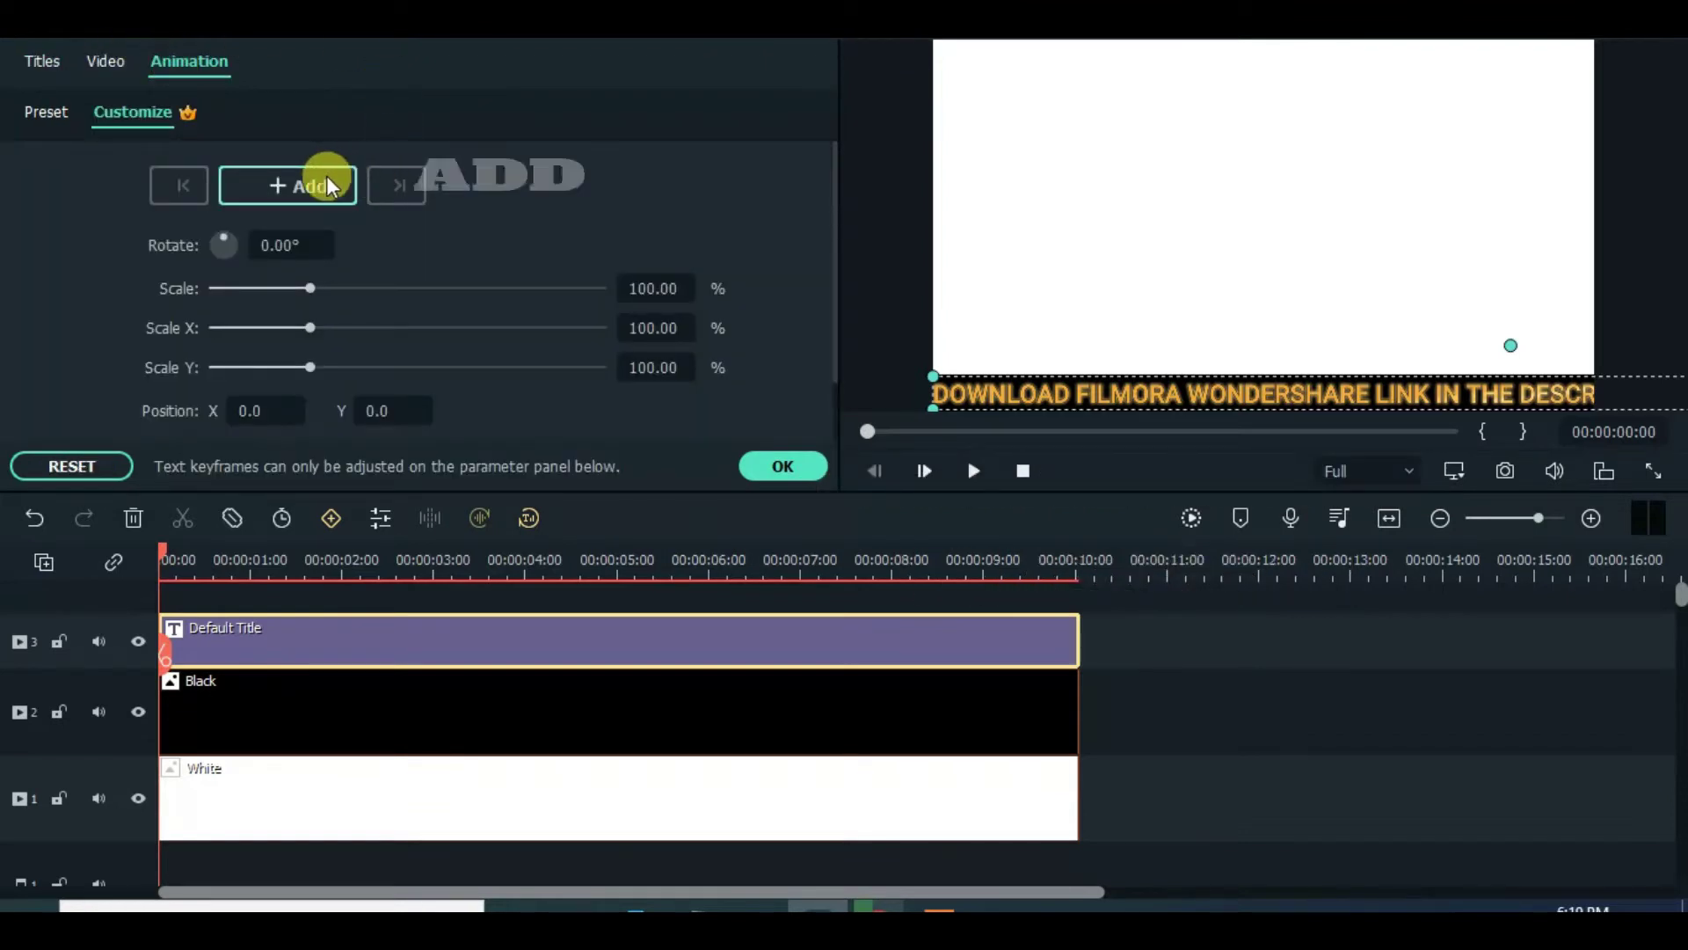
left_click(307, 186)
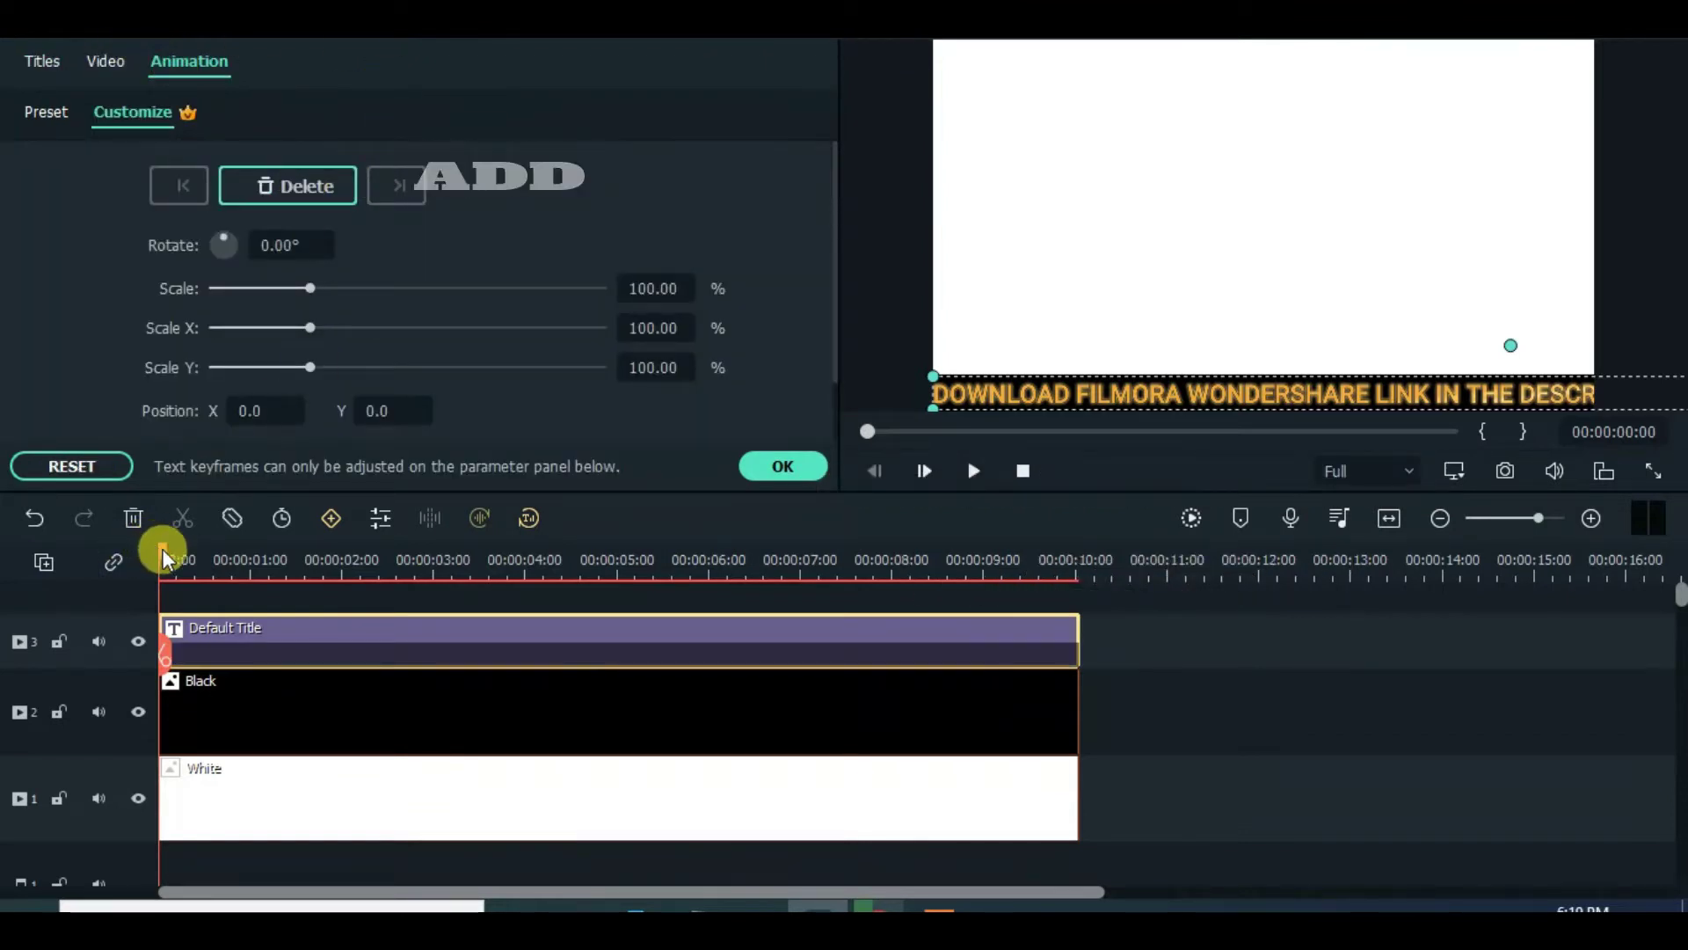
left_click_drag(163, 559, 635, 571)
left_click_drag(1054, 581, 1079, 582)
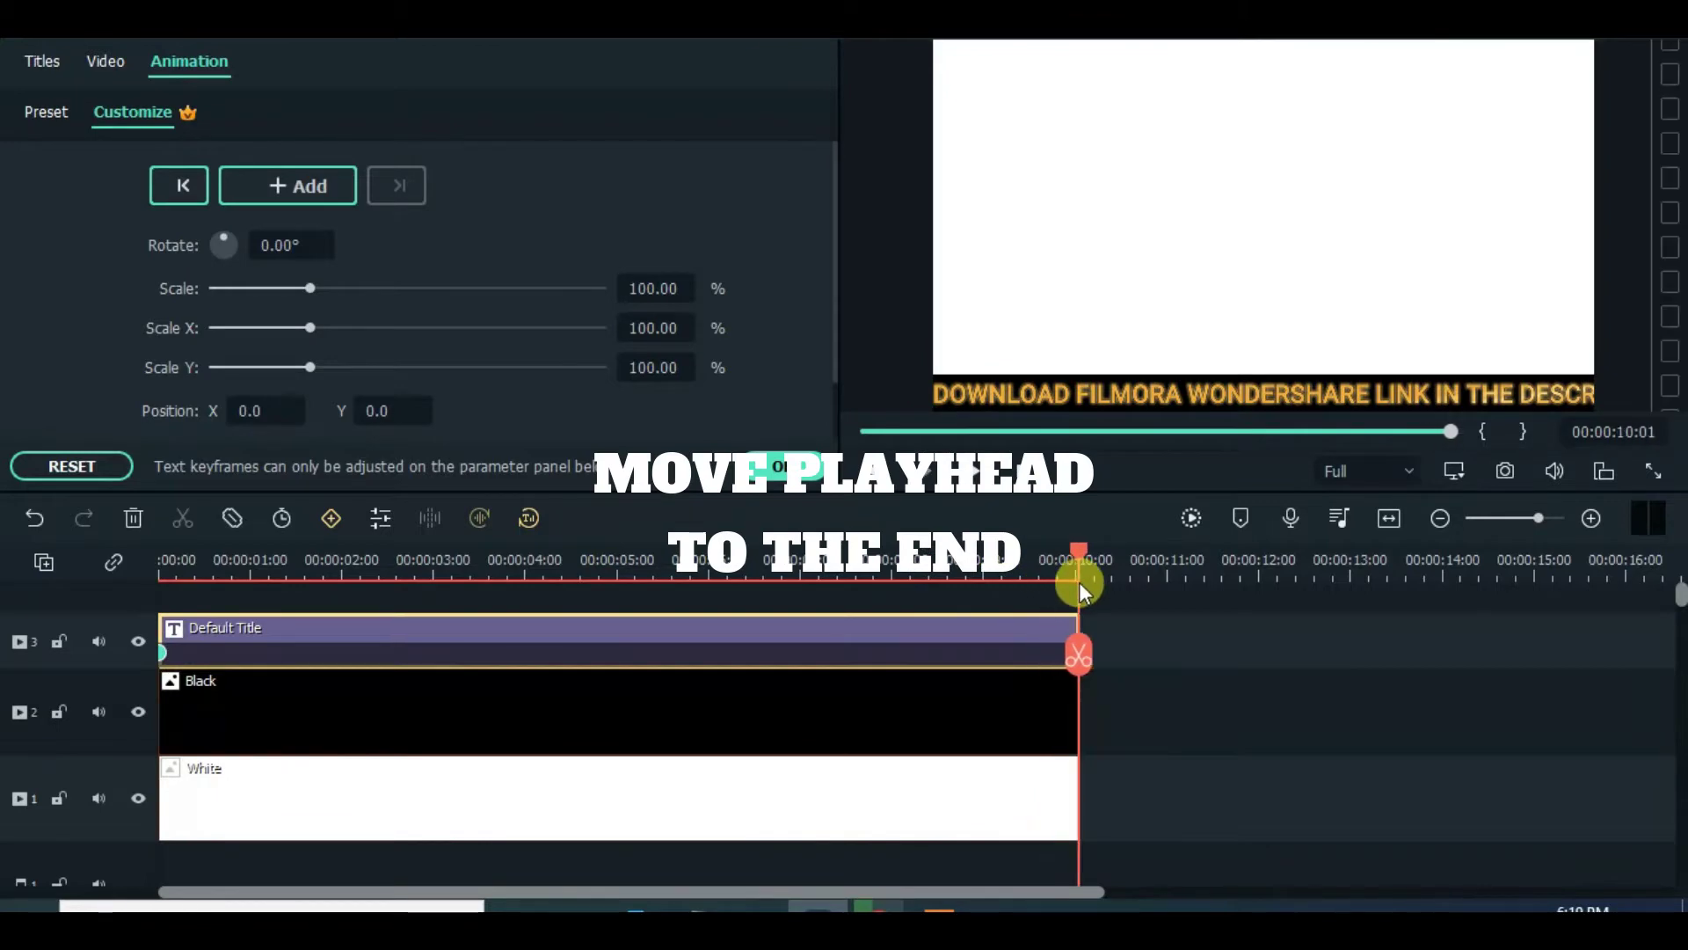
left_click_drag(256, 409, 33, 411)
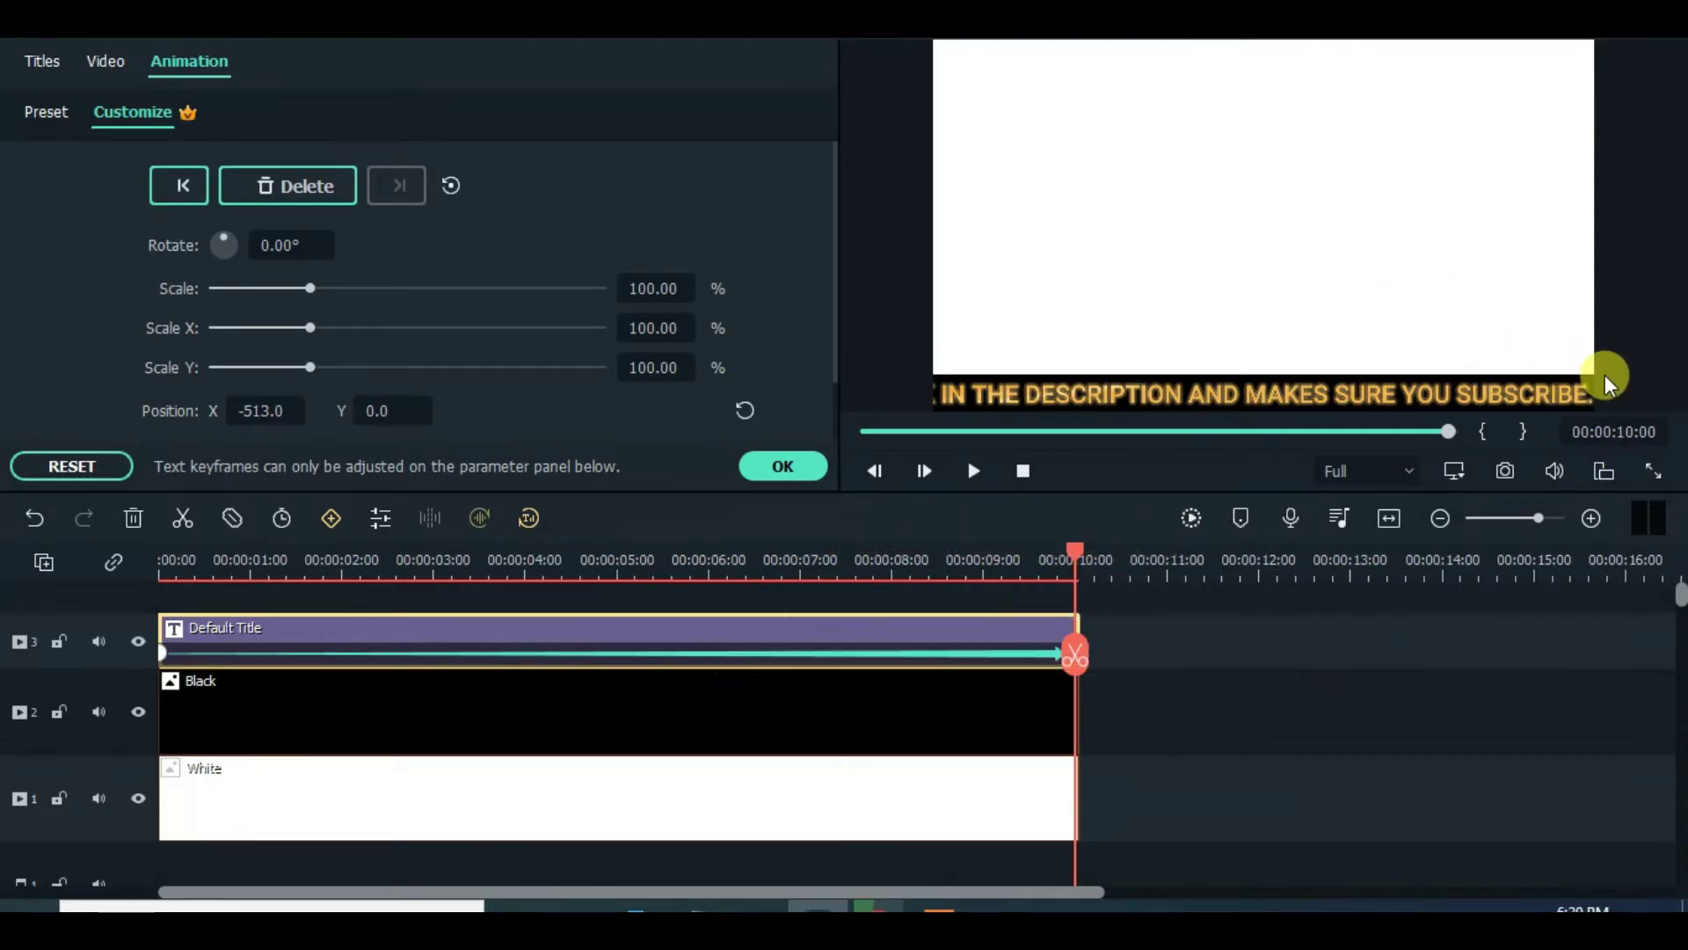
left_click(802, 464)
left_click(973, 466)
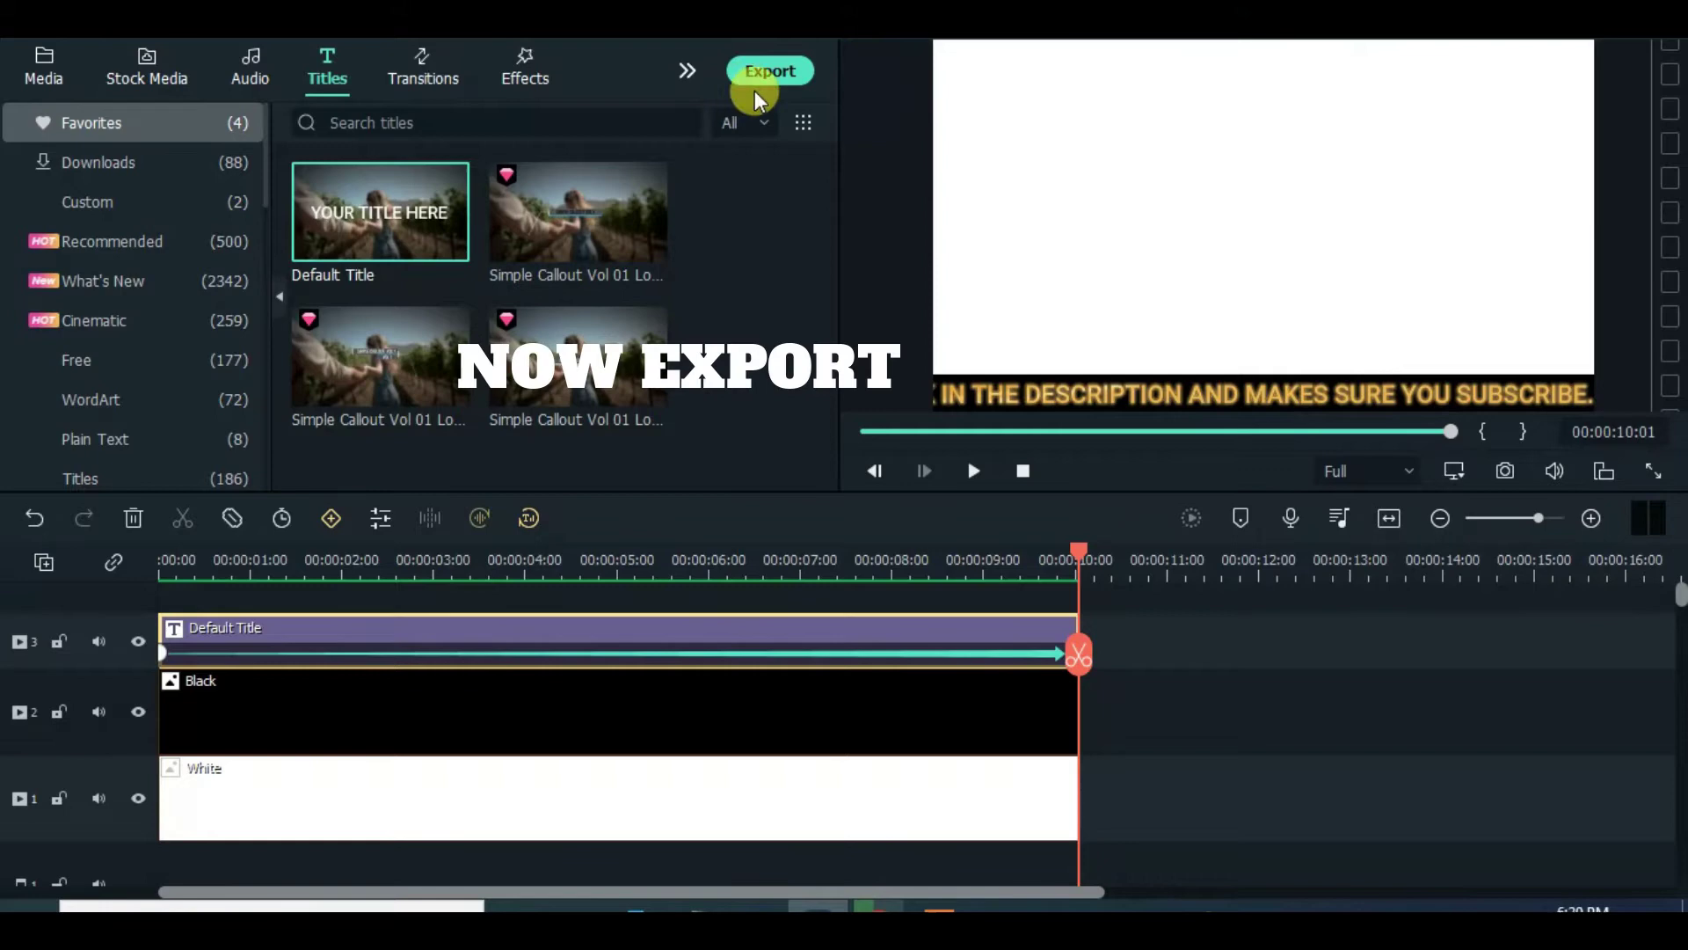
Export the video as BORDER TEXT and select all three timeline clips.
left_click(774, 74)
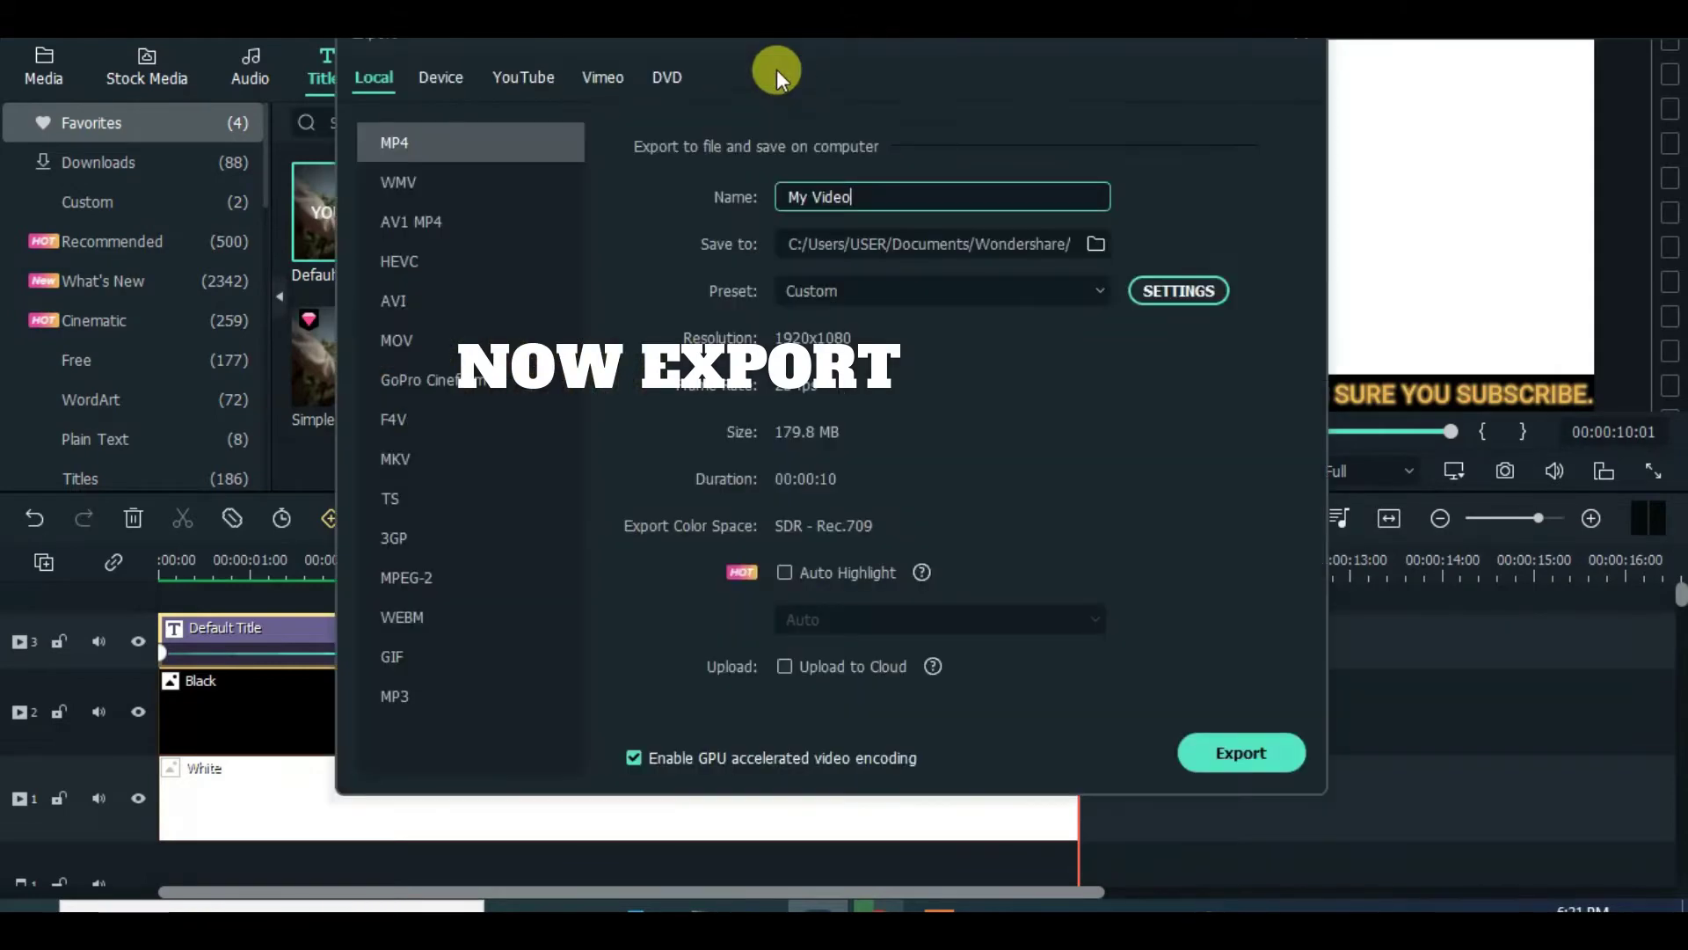
type("BORDER TEXT")
left_click(1241, 753)
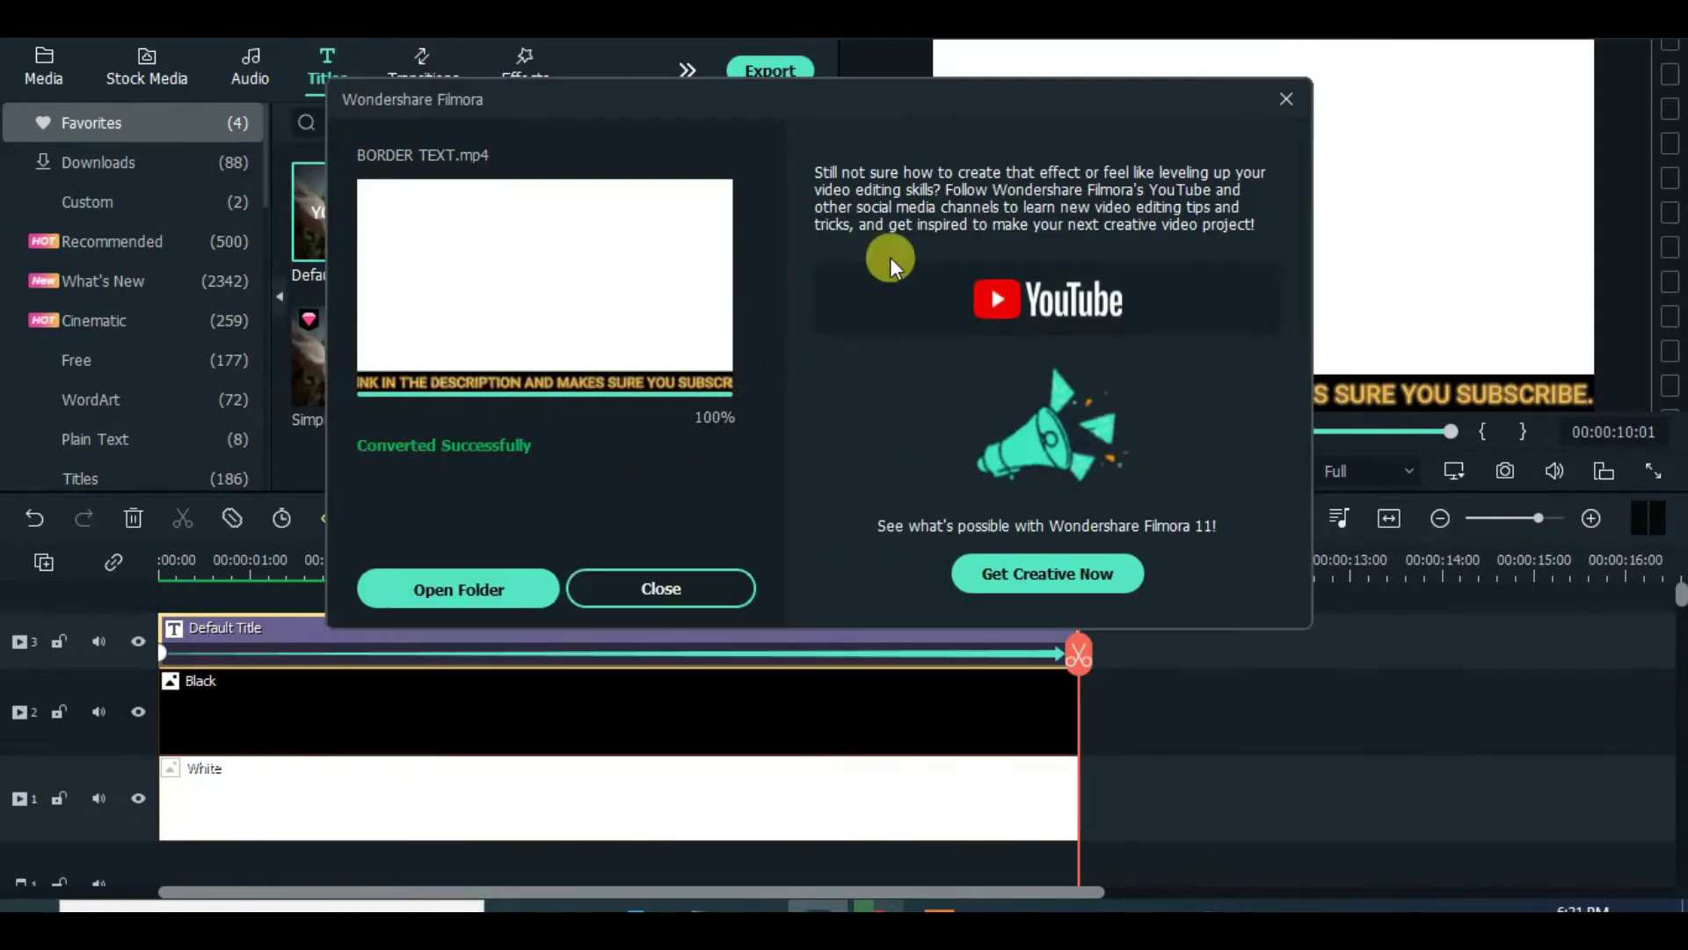
left_click(663, 587)
left_click_drag(1174, 802, 704, 589)
Delete the selected clips and remove the empty tracks.
left_click(133, 518)
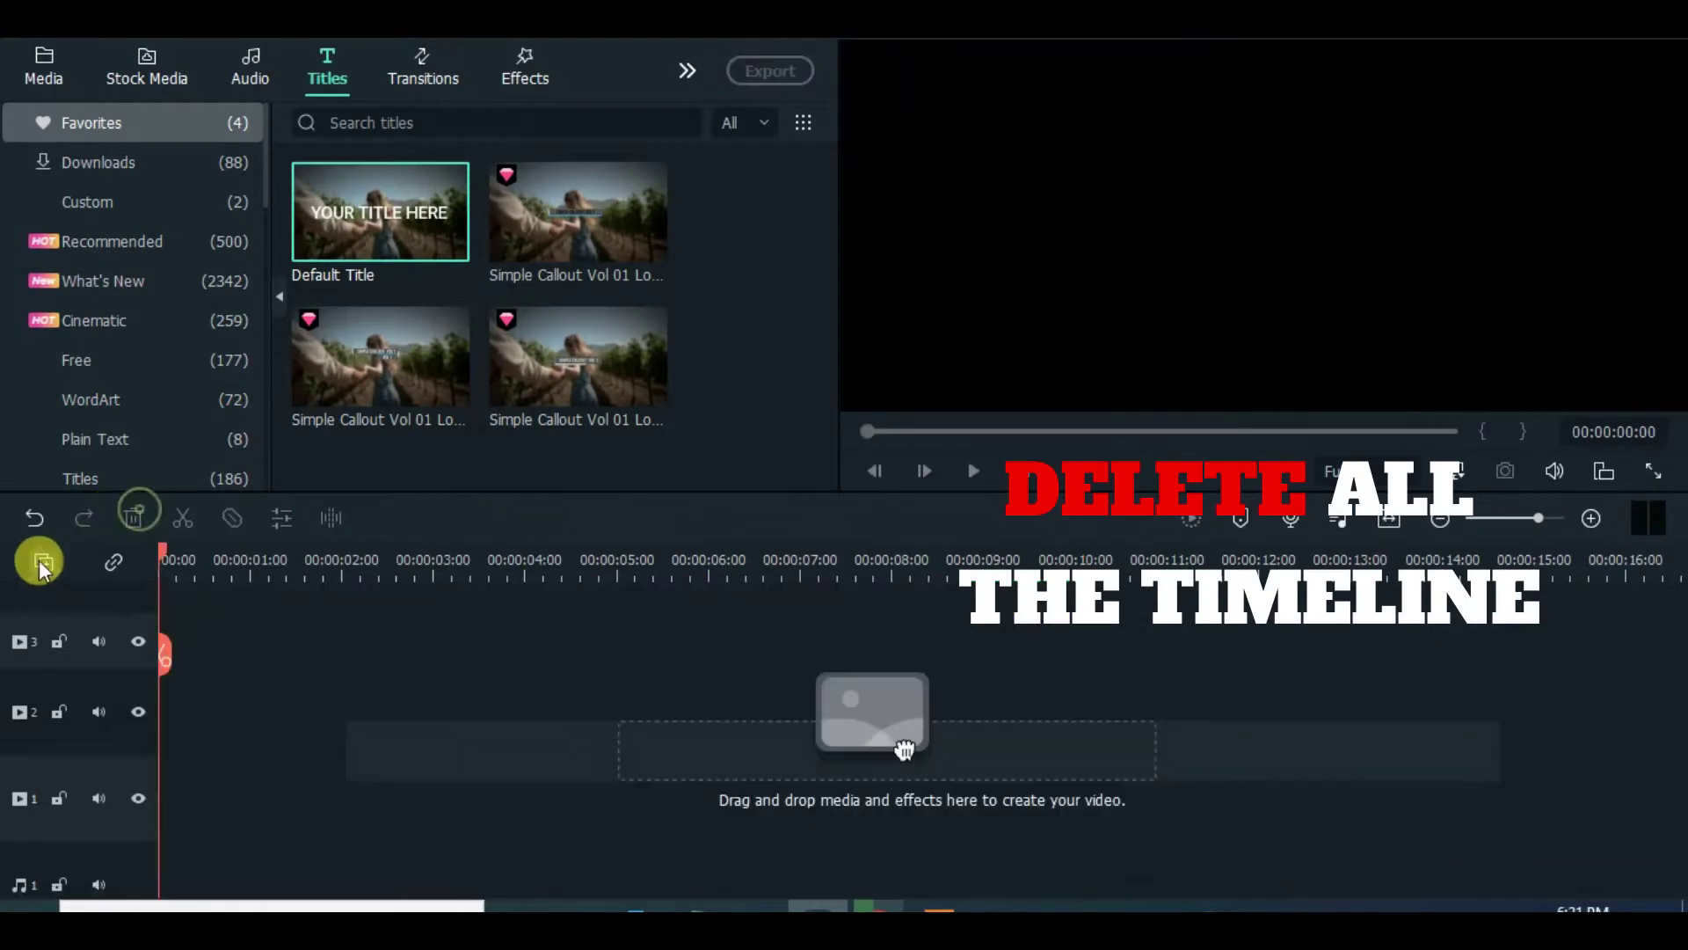
left_click(44, 562)
left_click(138, 713)
Import the exported BORDER TEXT file and place it on the timeline.
left_click(44, 66)
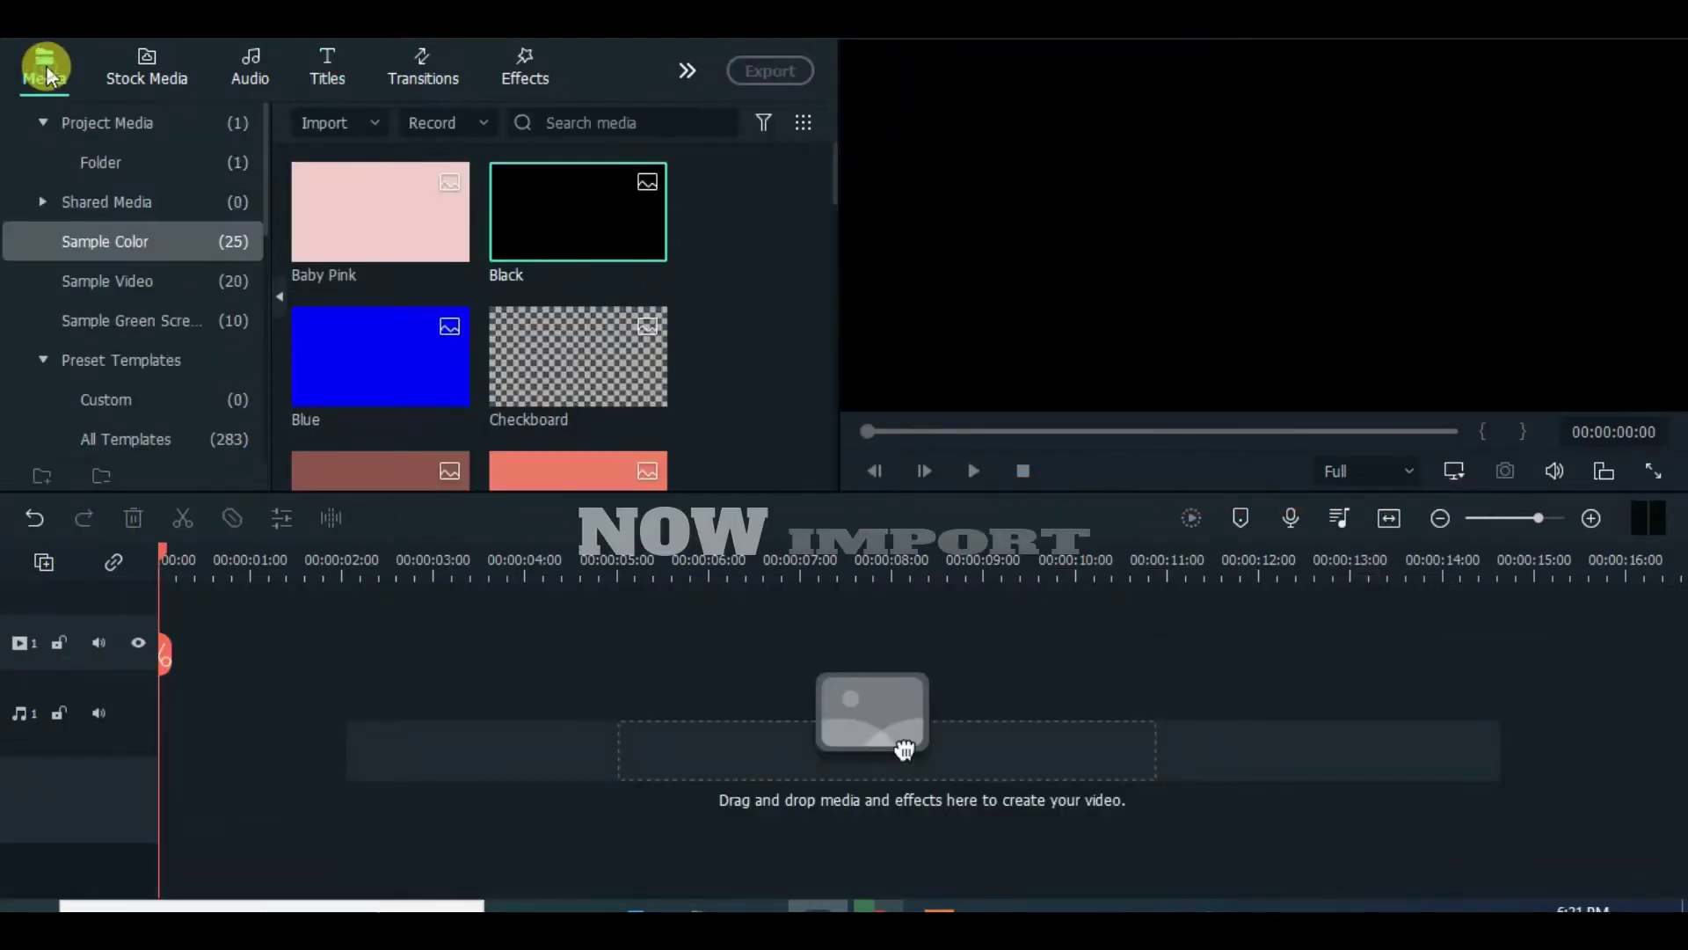
double_click(111, 125)
left_click(332, 124)
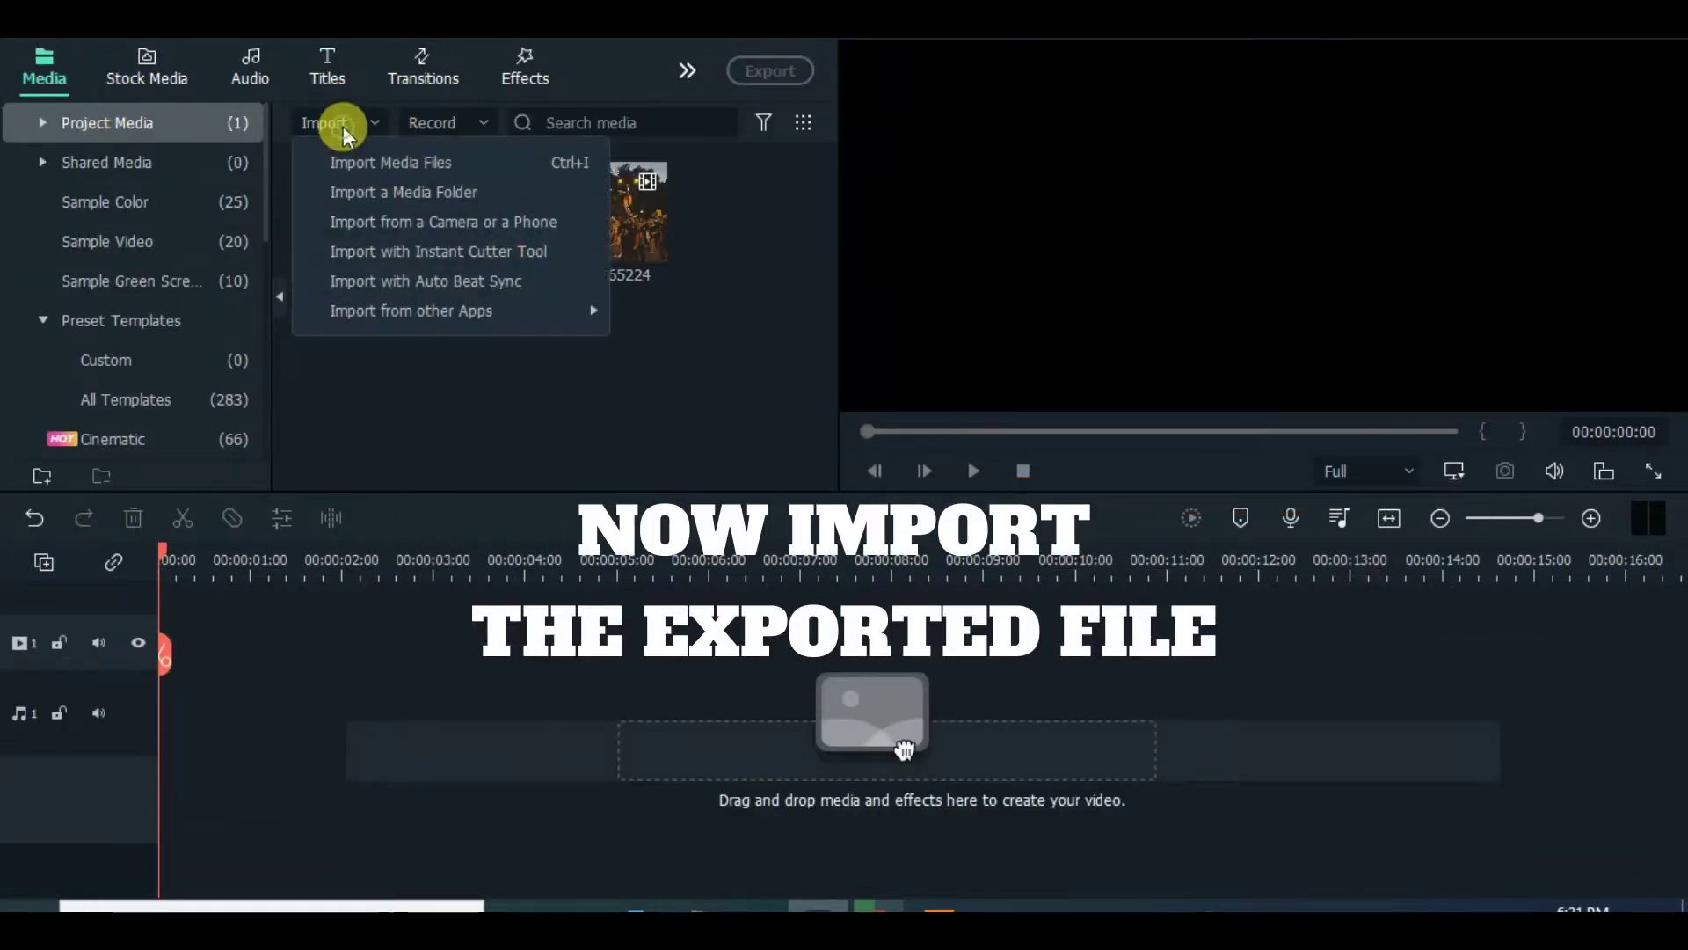
left_click(325, 160)
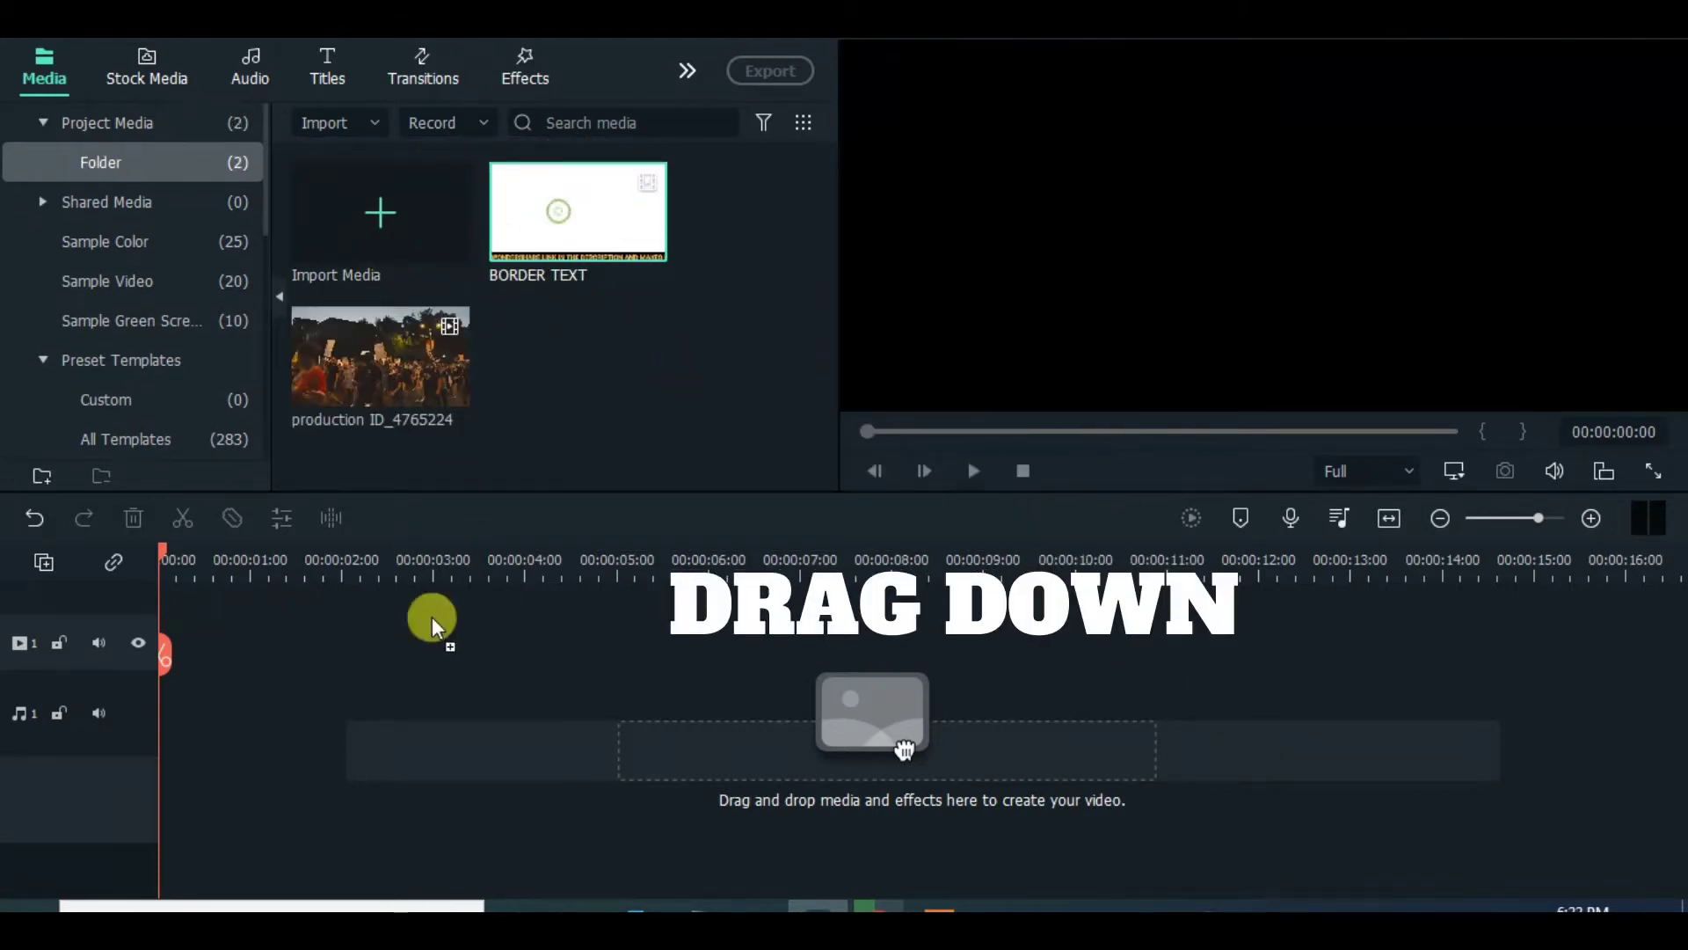
left_click_drag(432, 626, 176, 655)
Add four video tracks and move BORDER TEXT up to track 5.
left_click(44, 562)
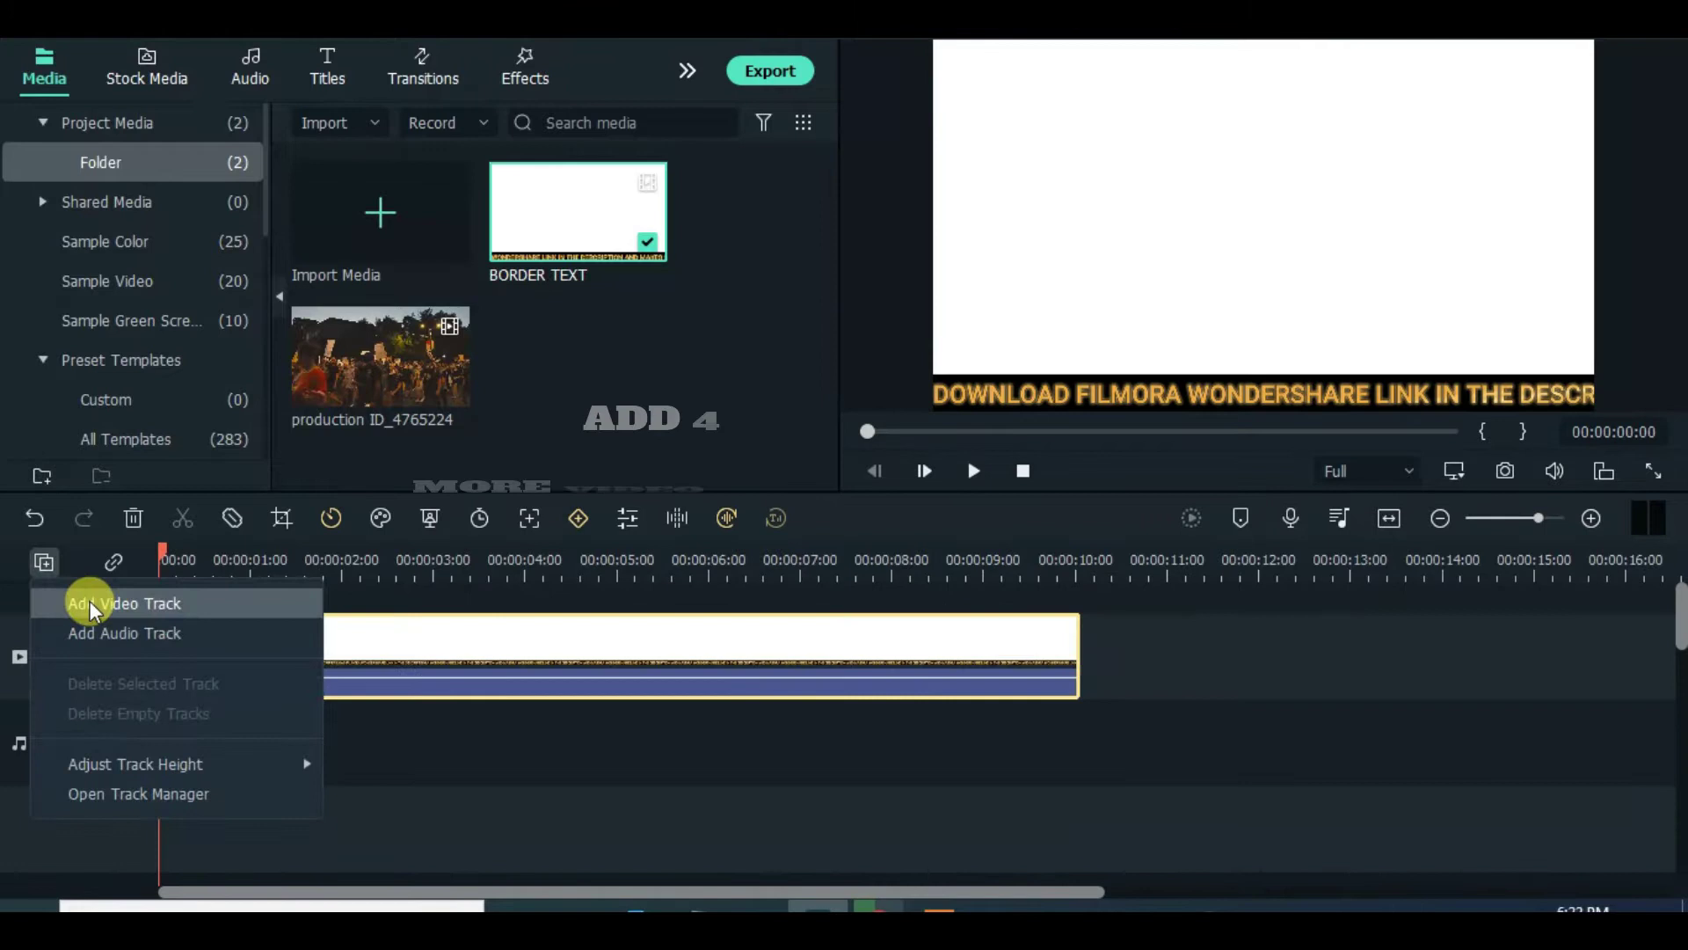
left_click(91, 607)
left_click(41, 563)
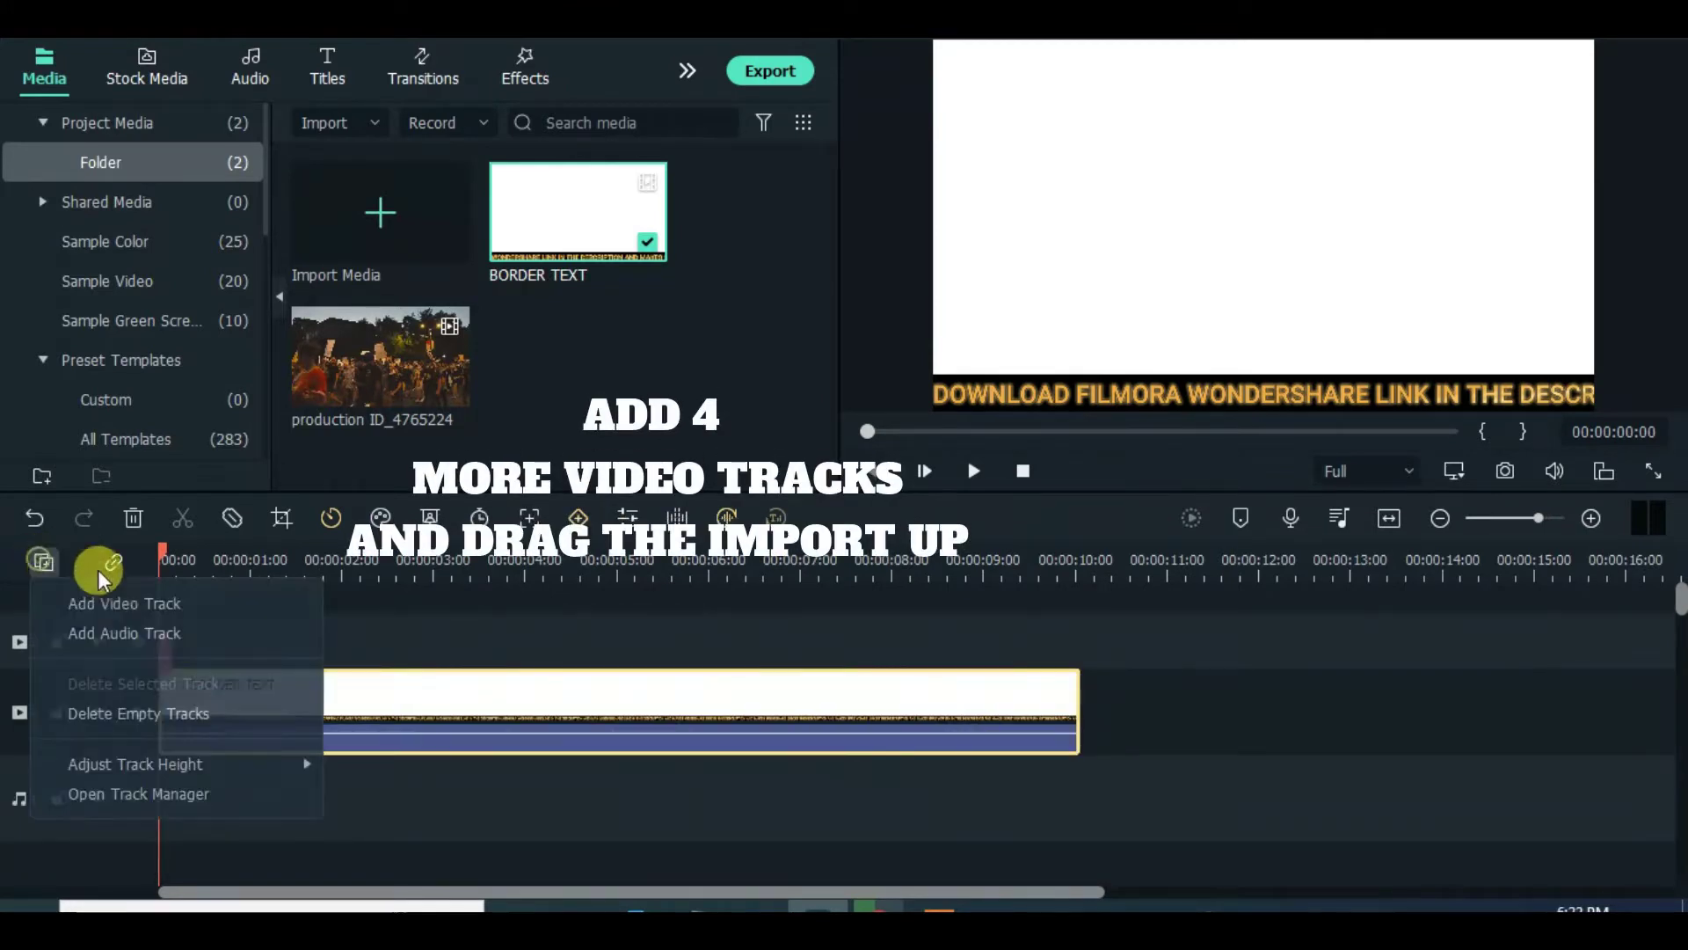
left_click(105, 603)
left_click(48, 561)
left_click(109, 603)
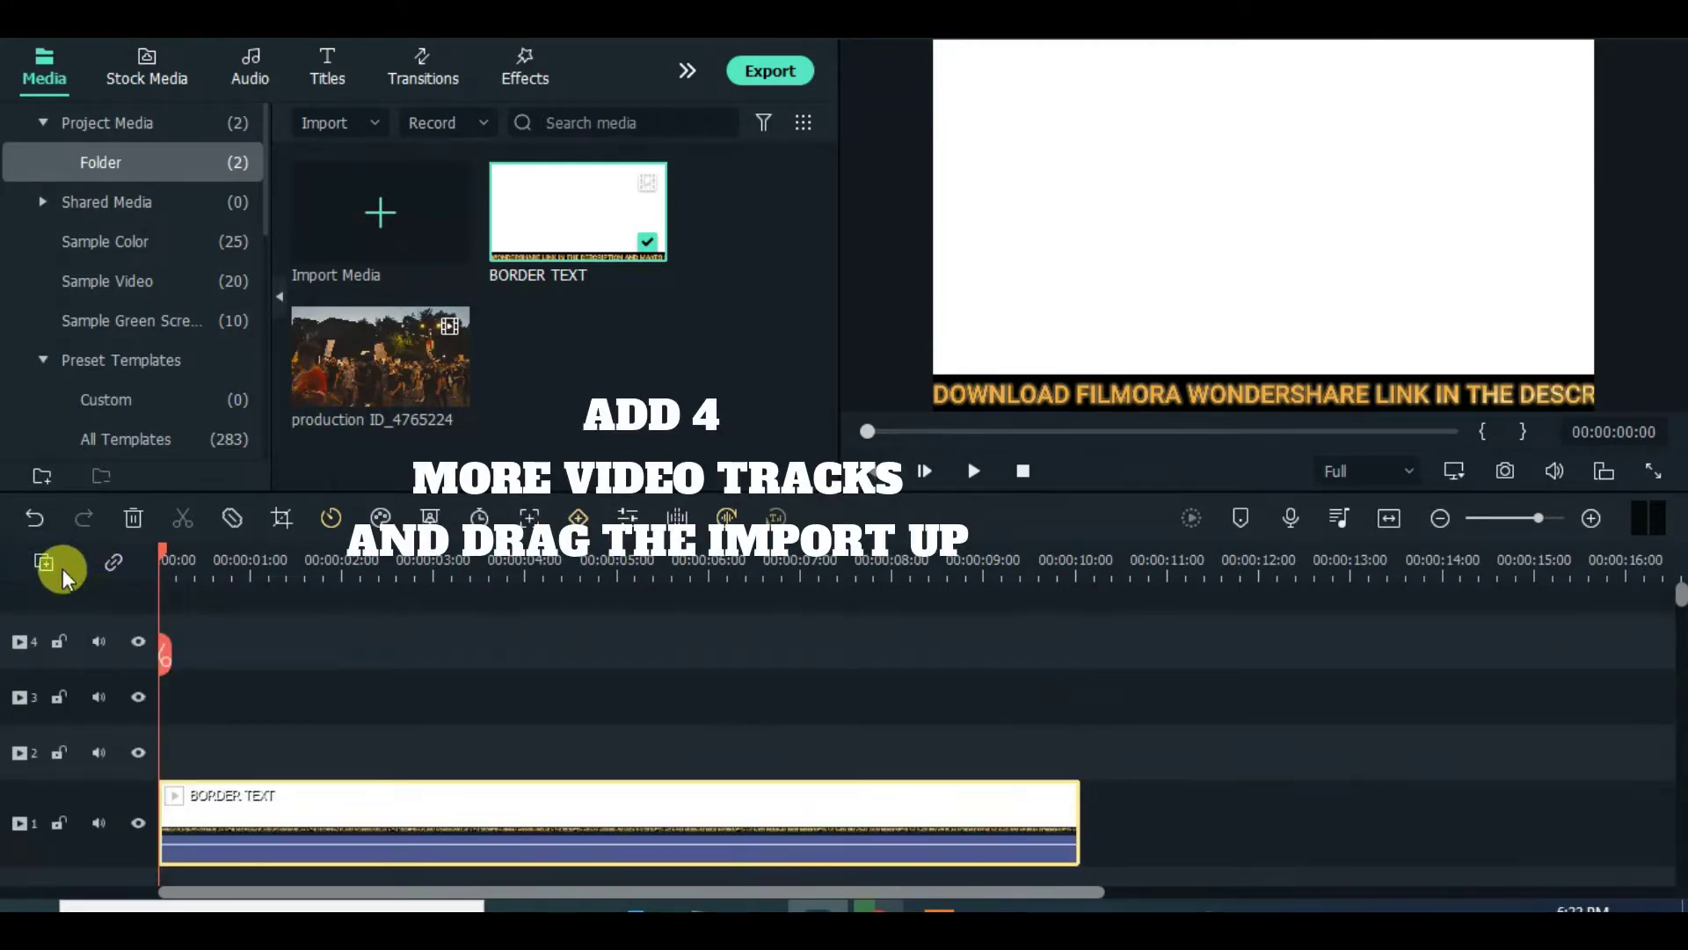
left_click(44, 562)
left_click(130, 604)
left_click_drag(390, 818, 370, 655)
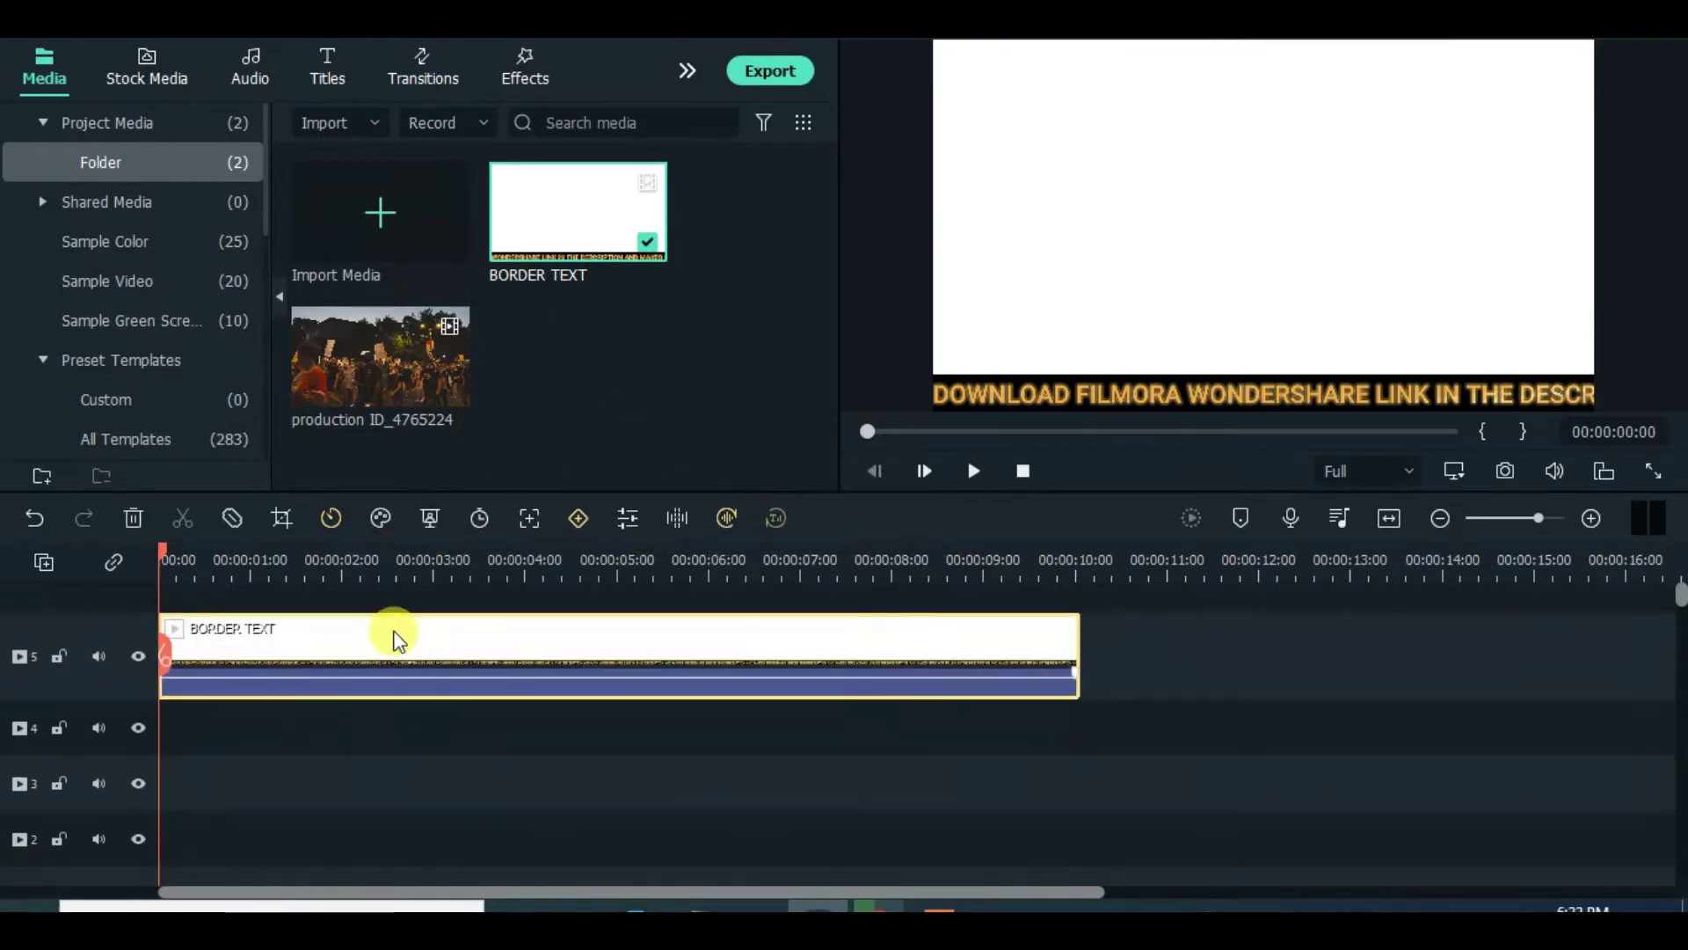
Apply a Single line mask rotated 90° and moved down to Y -96.6, leaving the bottom text strip visible.
double_click(447, 638)
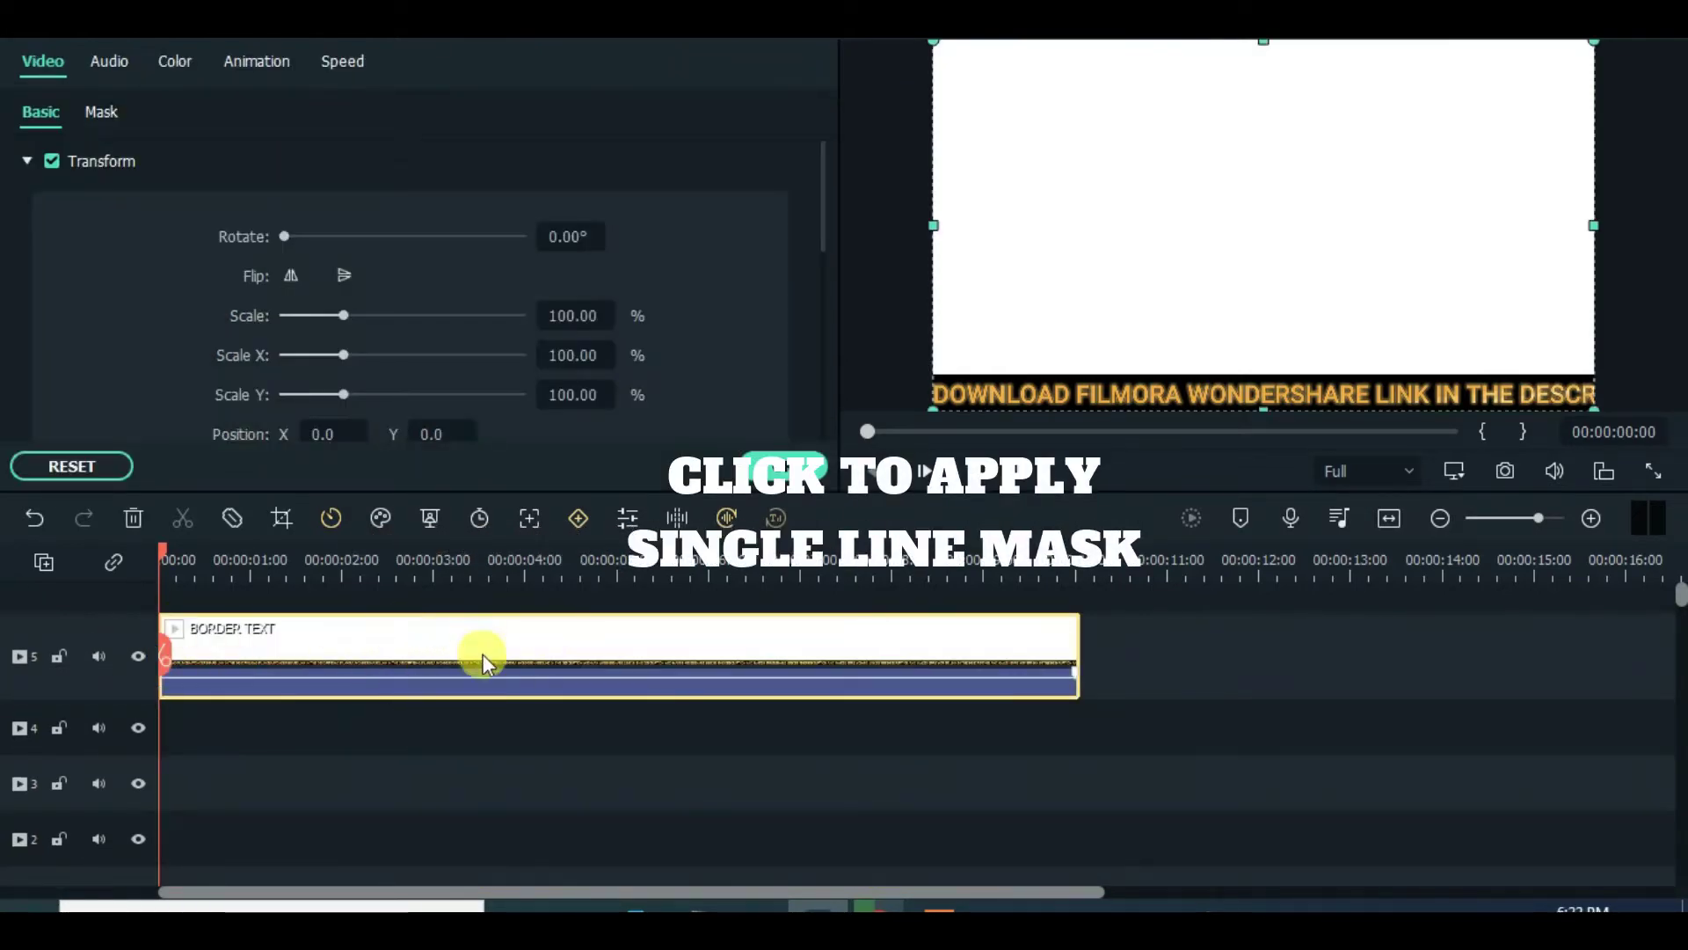
left_click(104, 112)
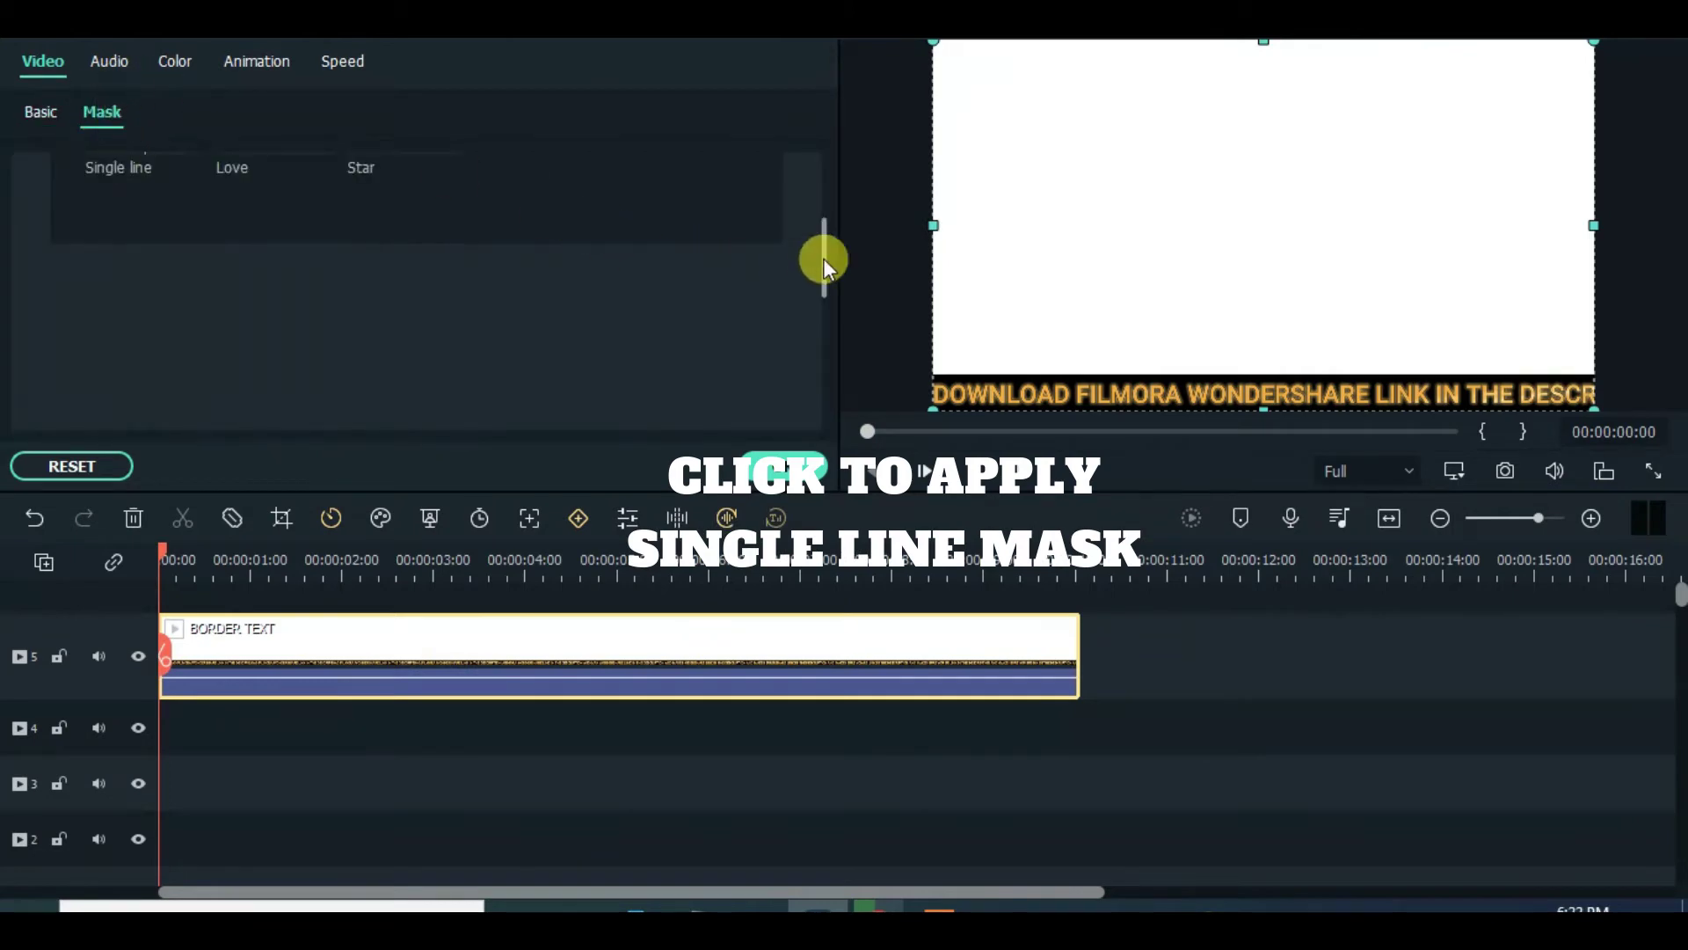
left_click_drag(823, 256, 826, 140)
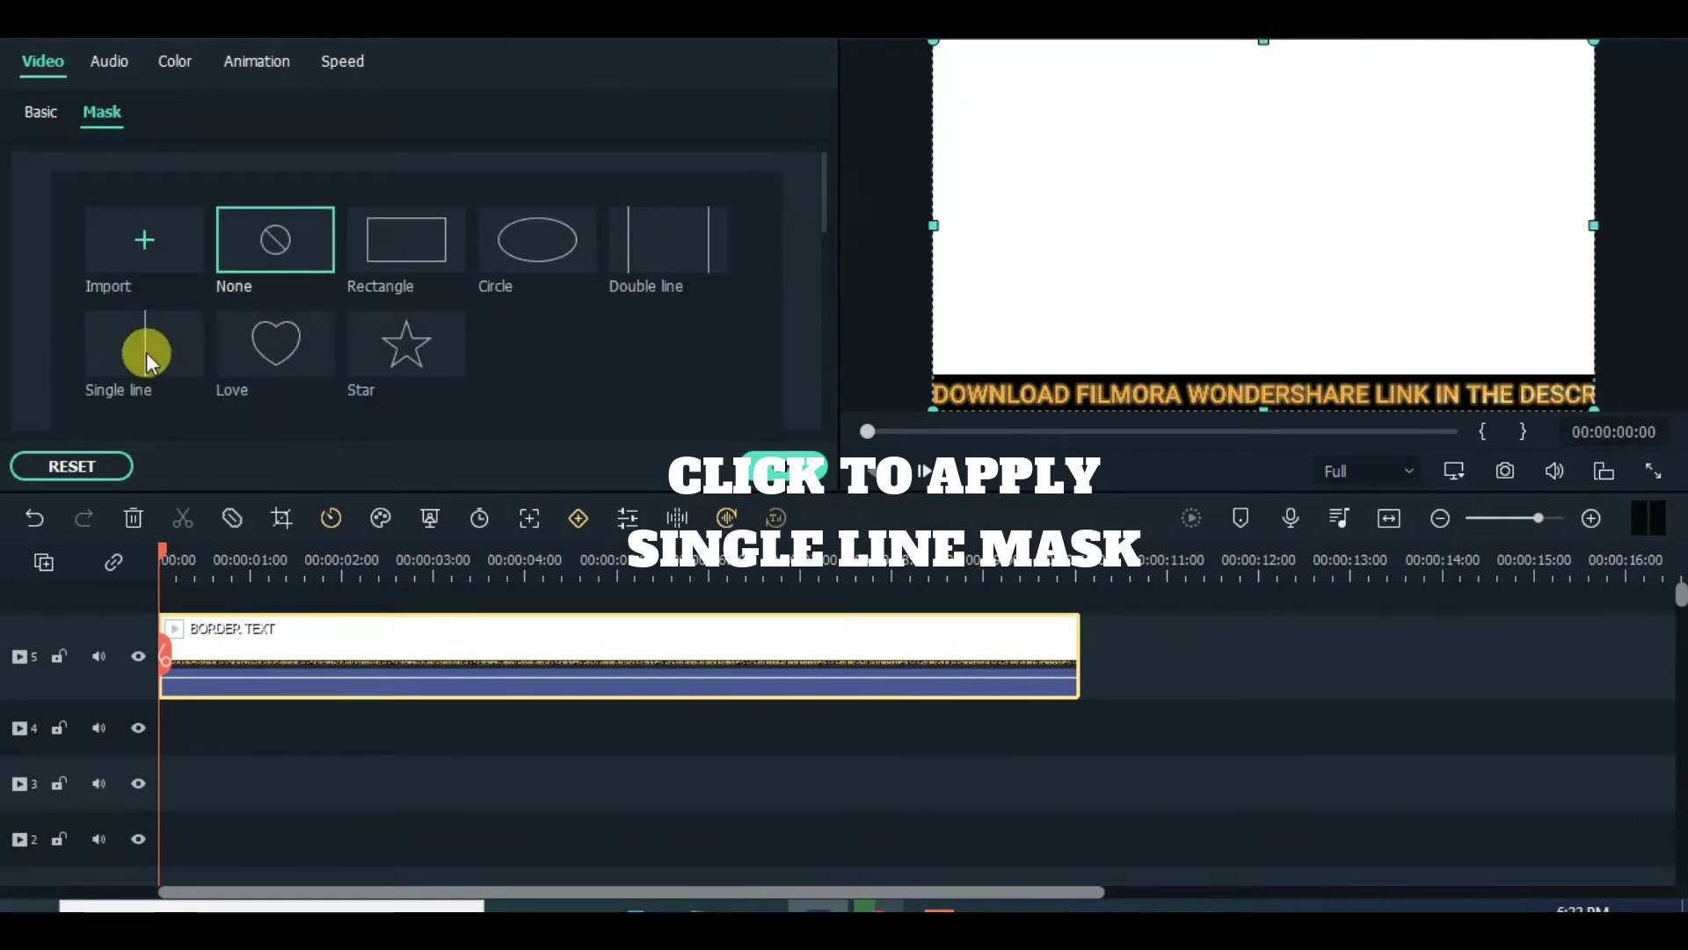
left_click(173, 347)
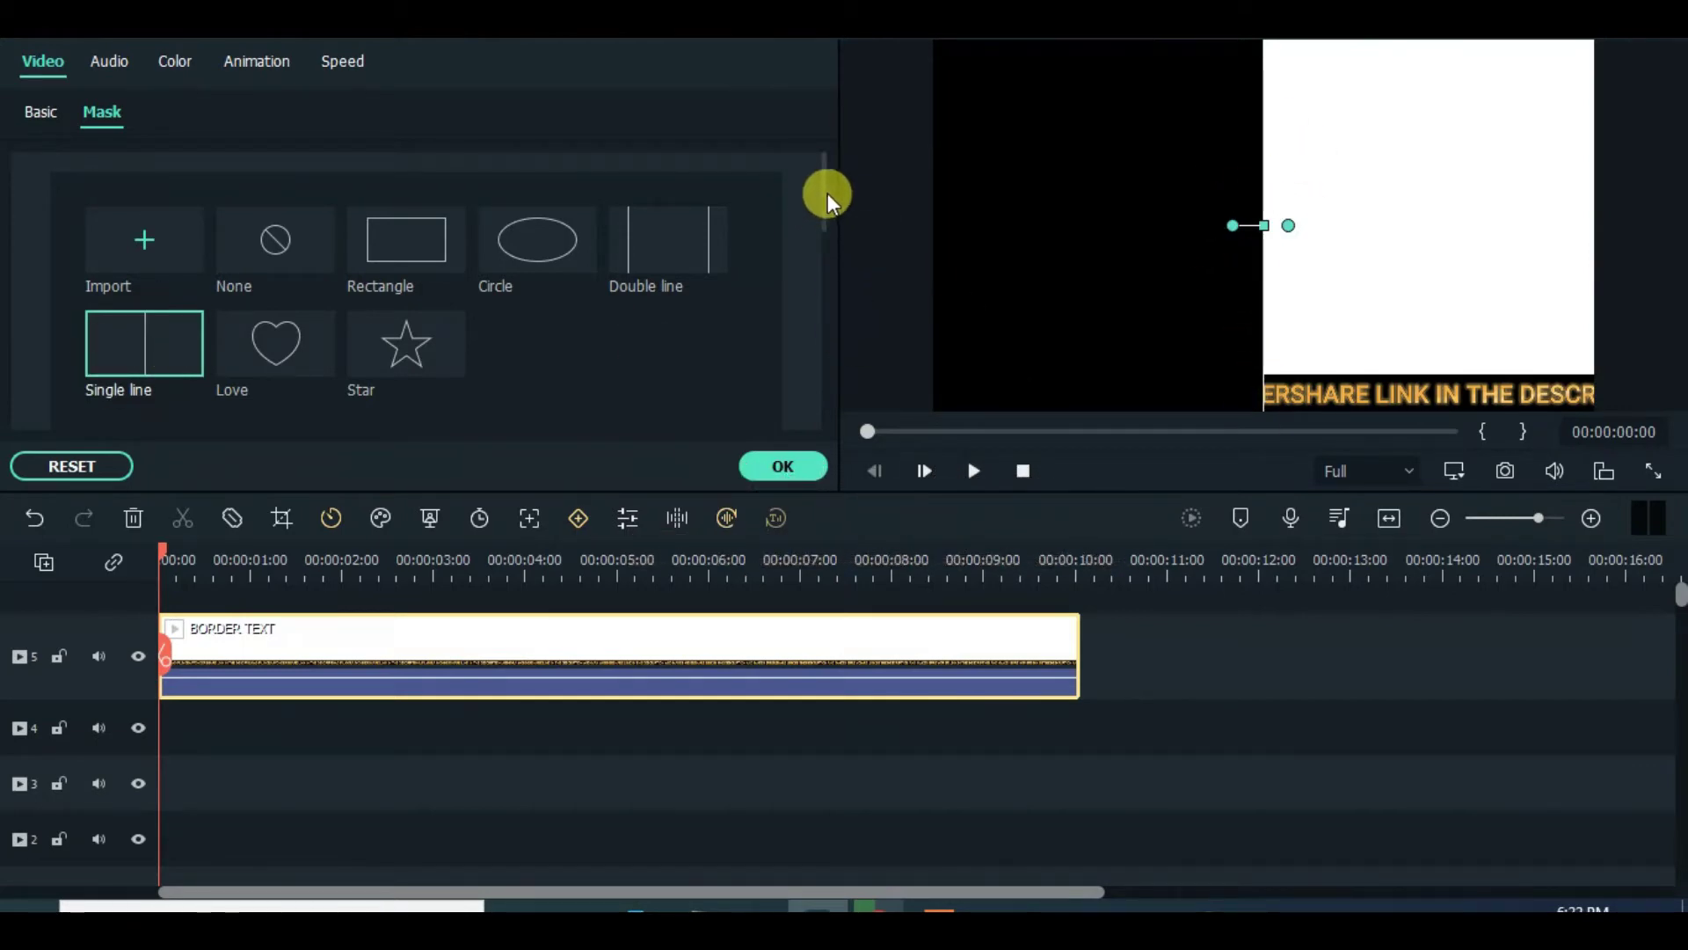
left_click_drag(827, 210, 825, 301)
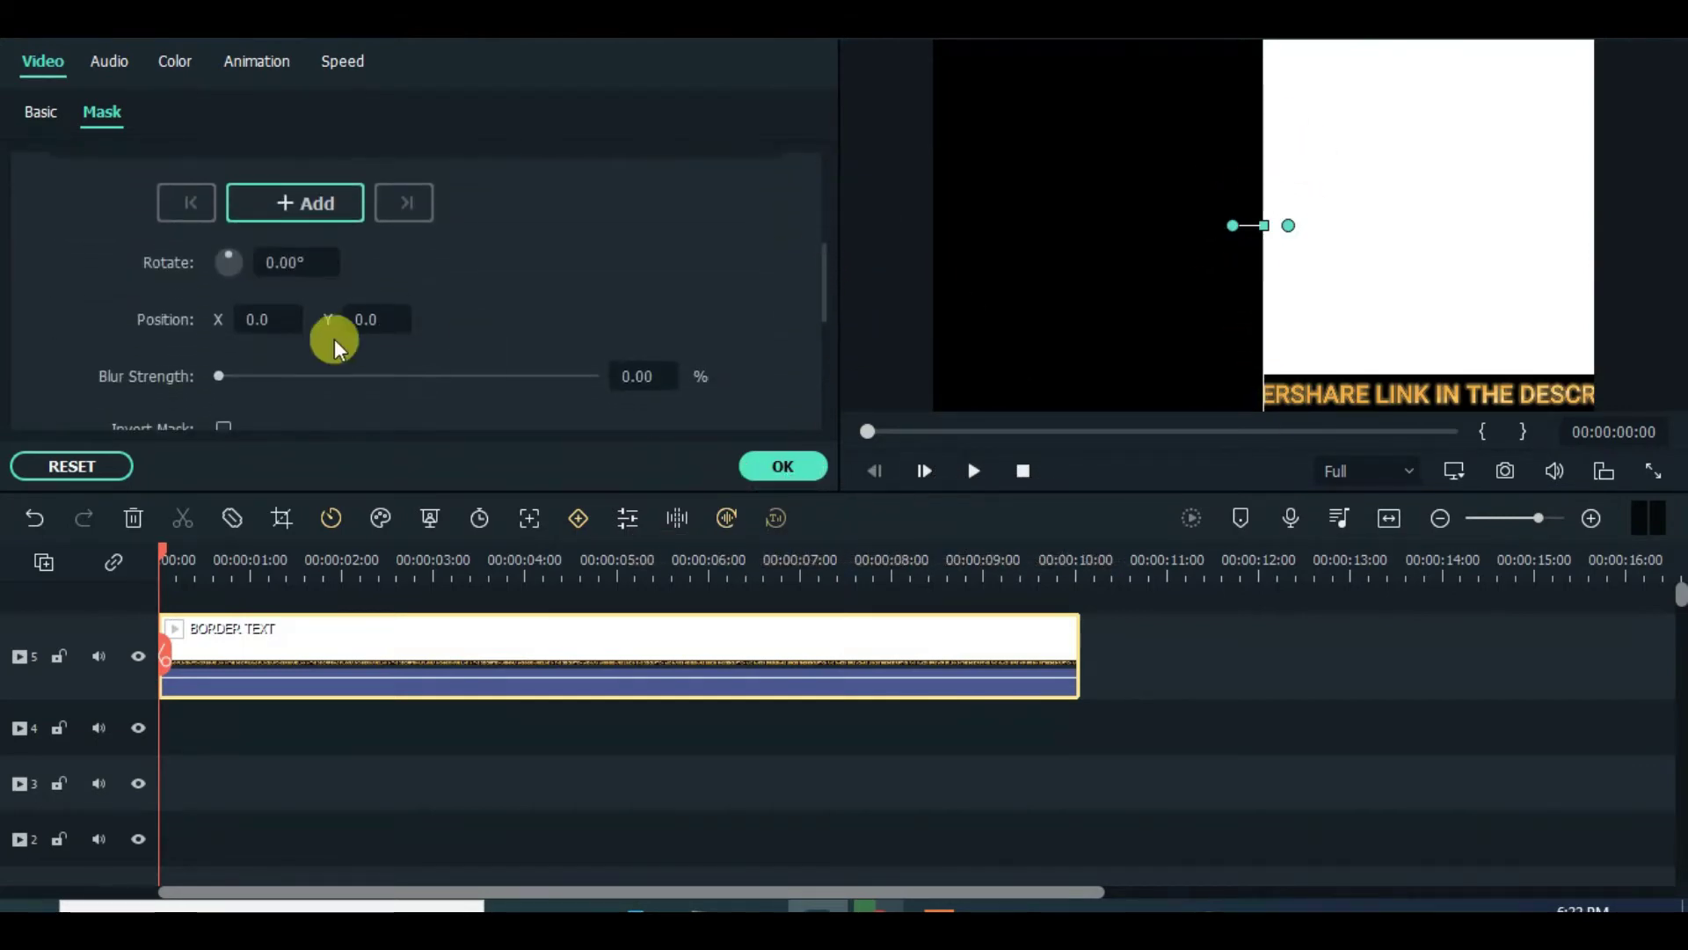
left_click_drag(1235, 223, 1269, 160)
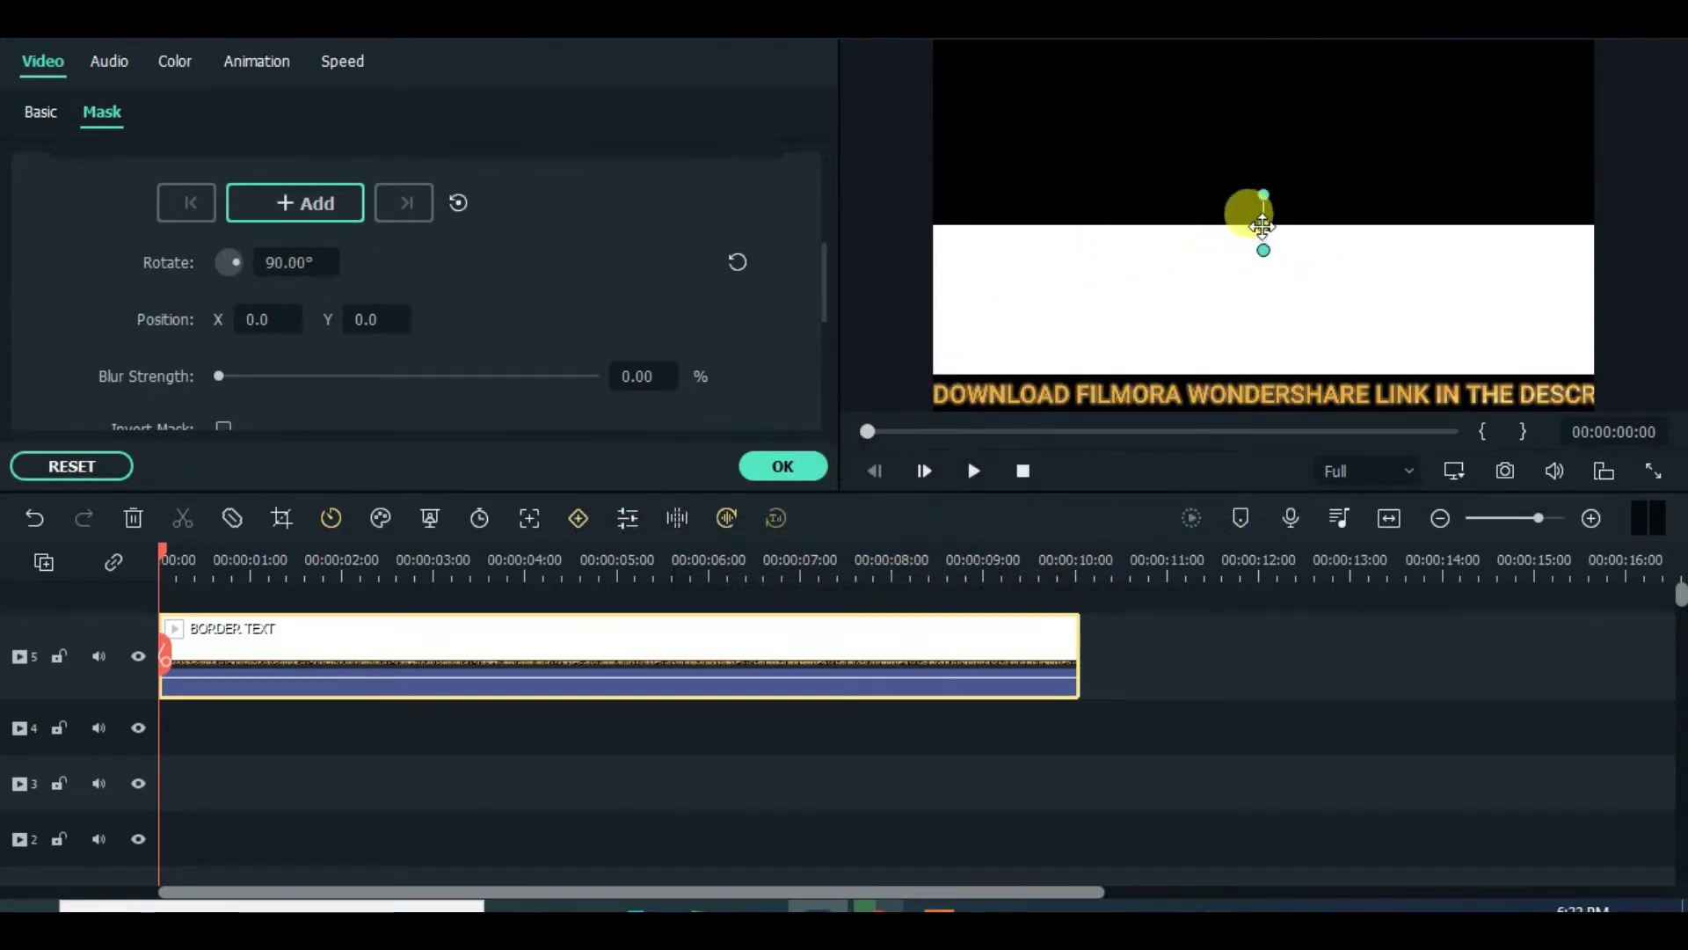
left_click_drag(1264, 226, 1253, 369)
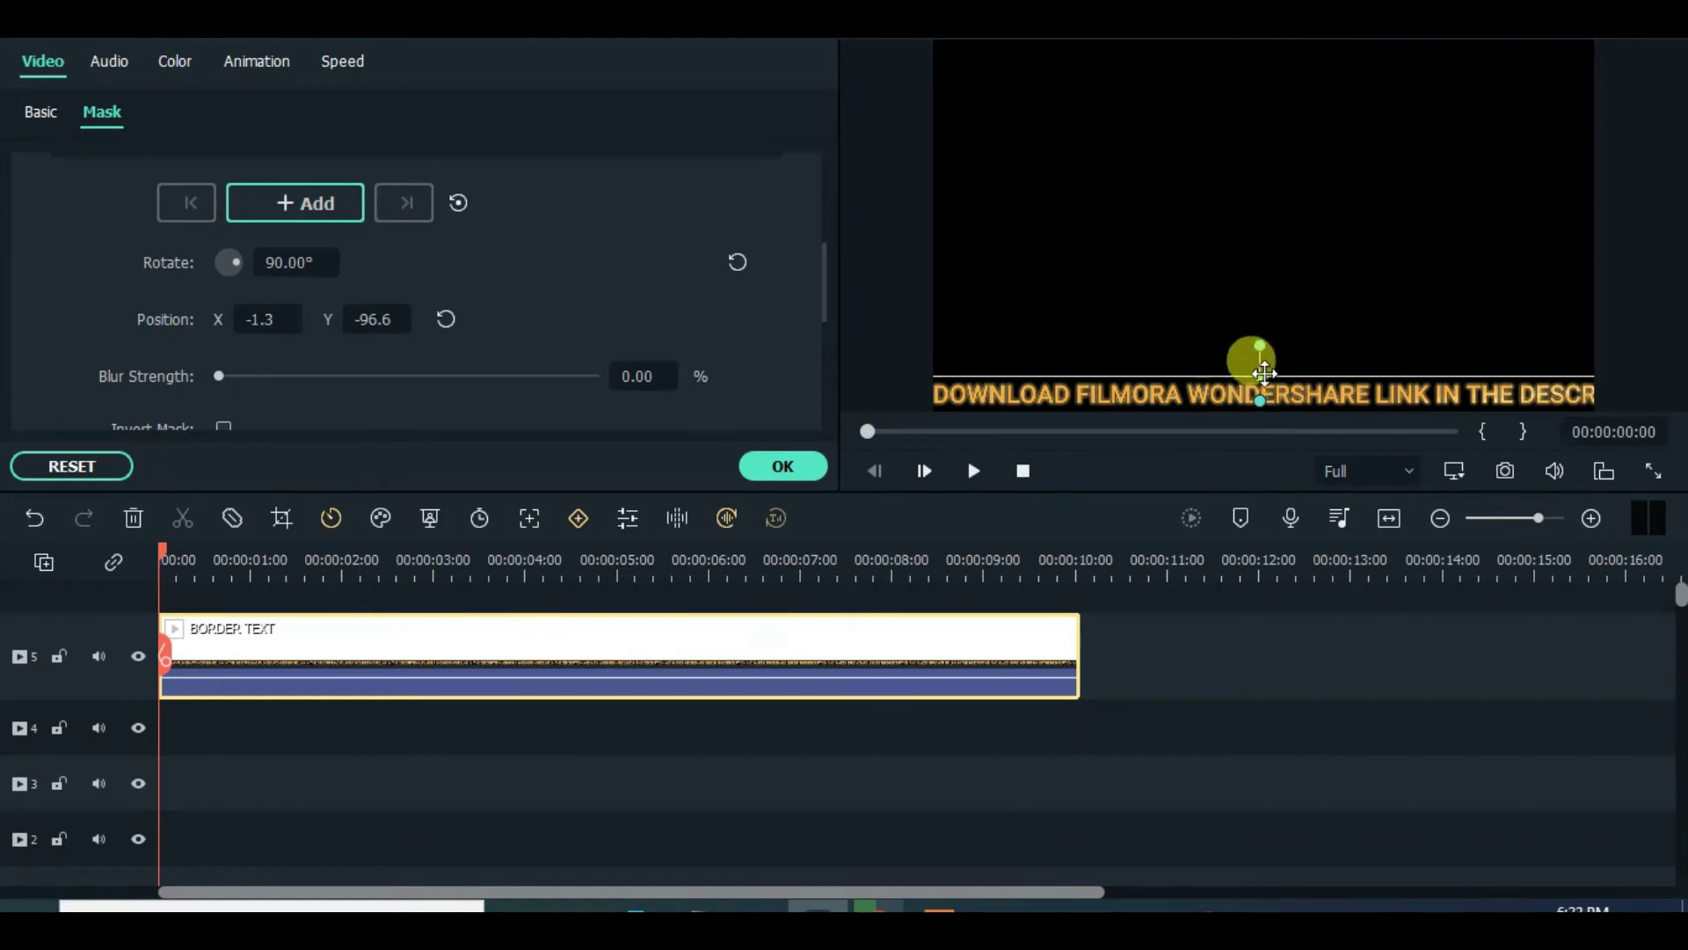
left_click(780, 468)
Add the protest video on track 3 and trim it to end with the border clip.
left_click_drag(322, 347, 347, 788)
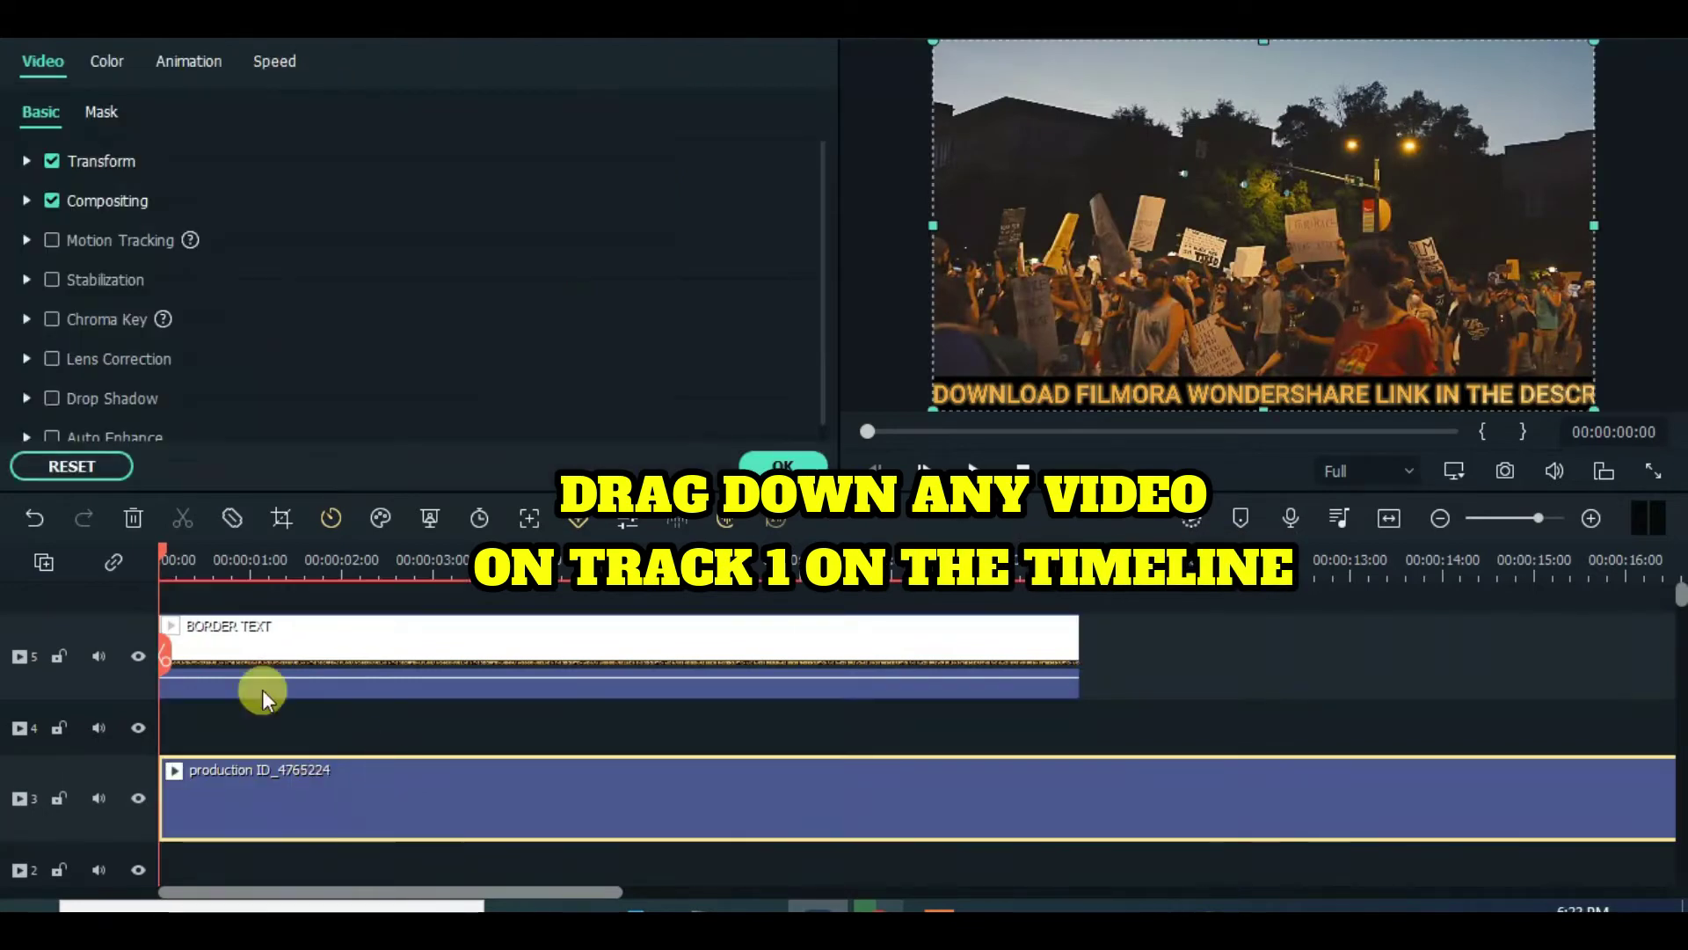
left_click_drag(165, 551, 1079, 600)
left_click(183, 524)
left_click(1221, 814)
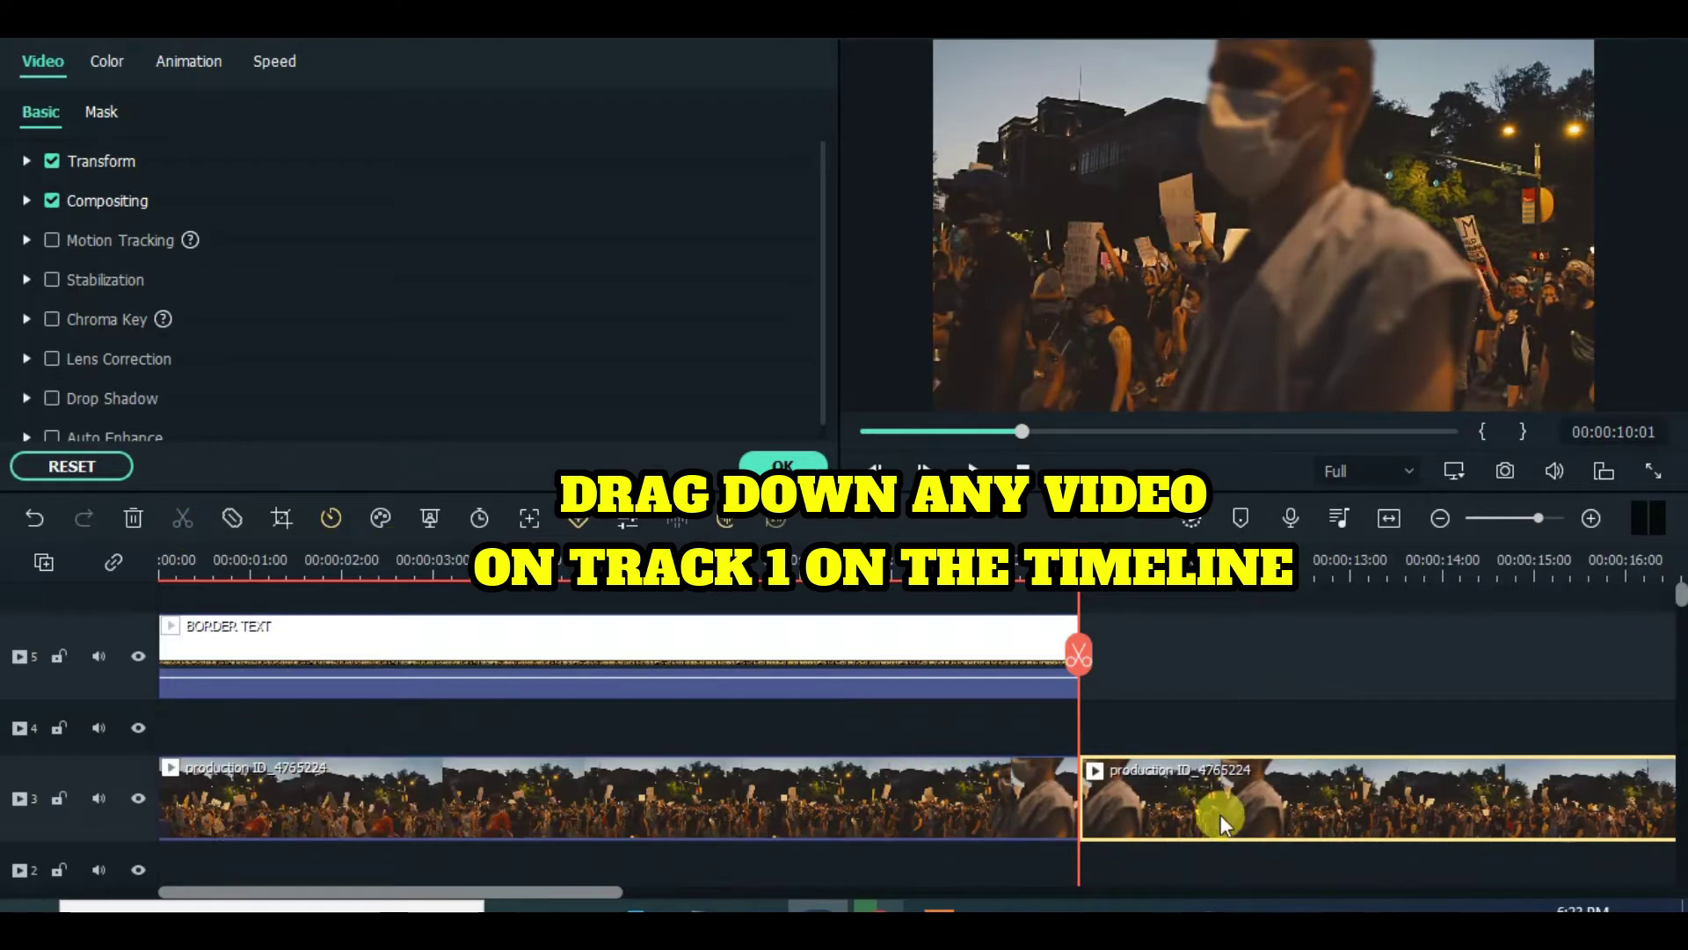
left_click(133, 519)
Move the protest clip down to track 1 and play the preview from the start.
scroll(751, 682, "down", 3)
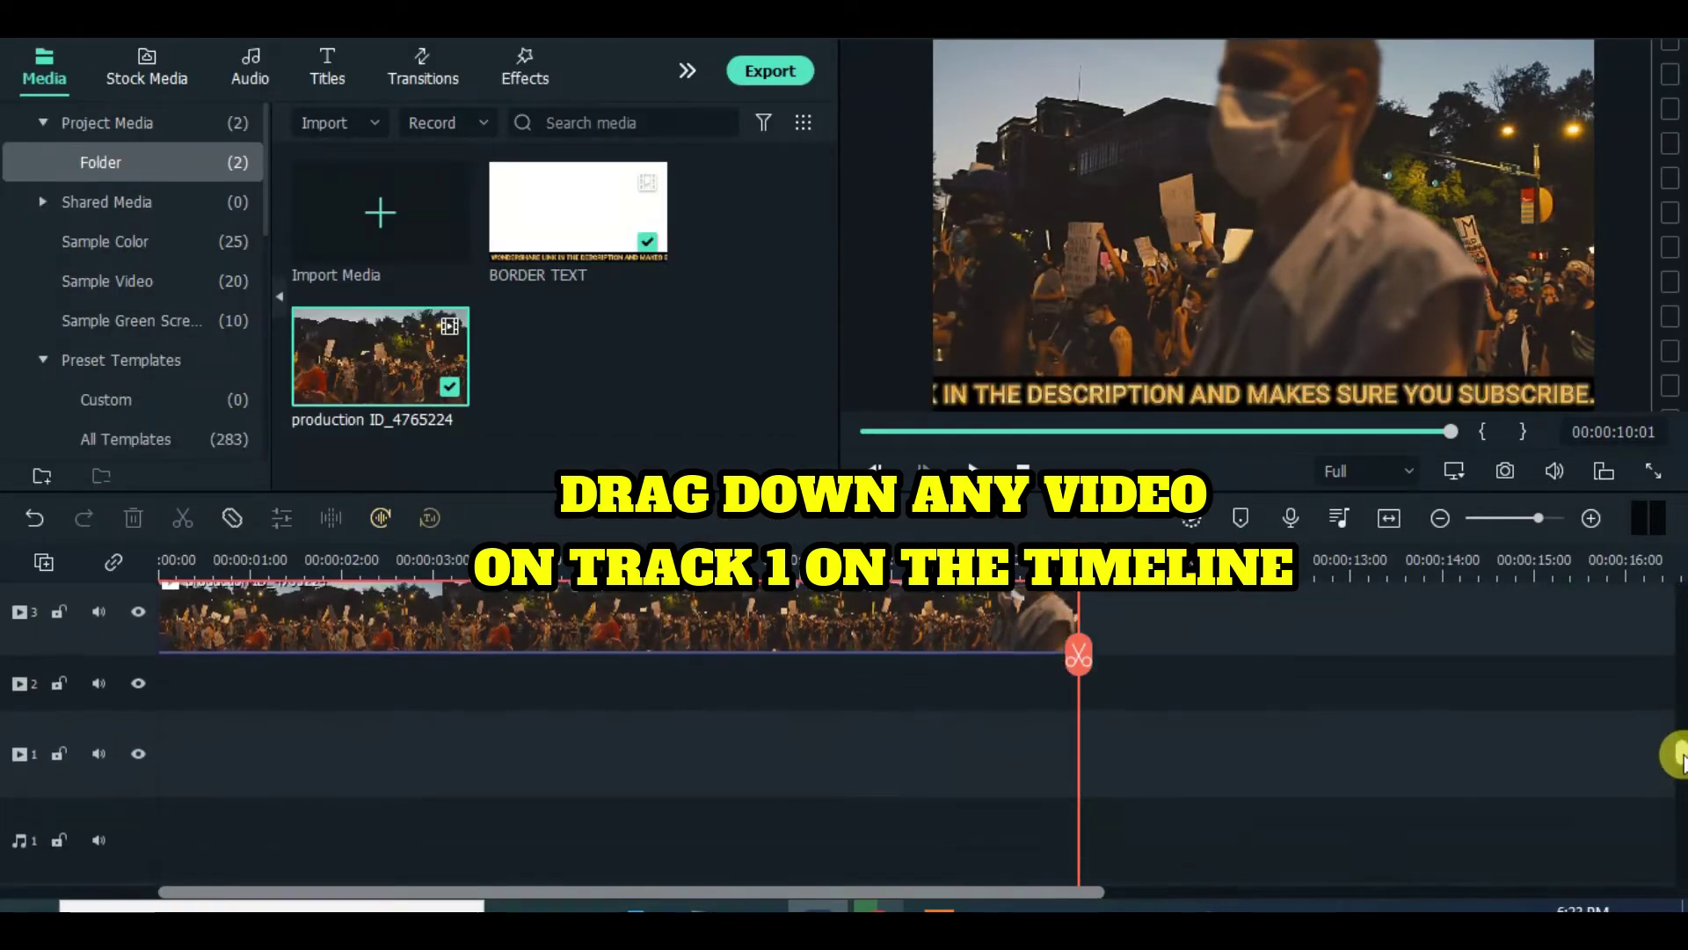
left_click_drag(532, 614, 490, 742)
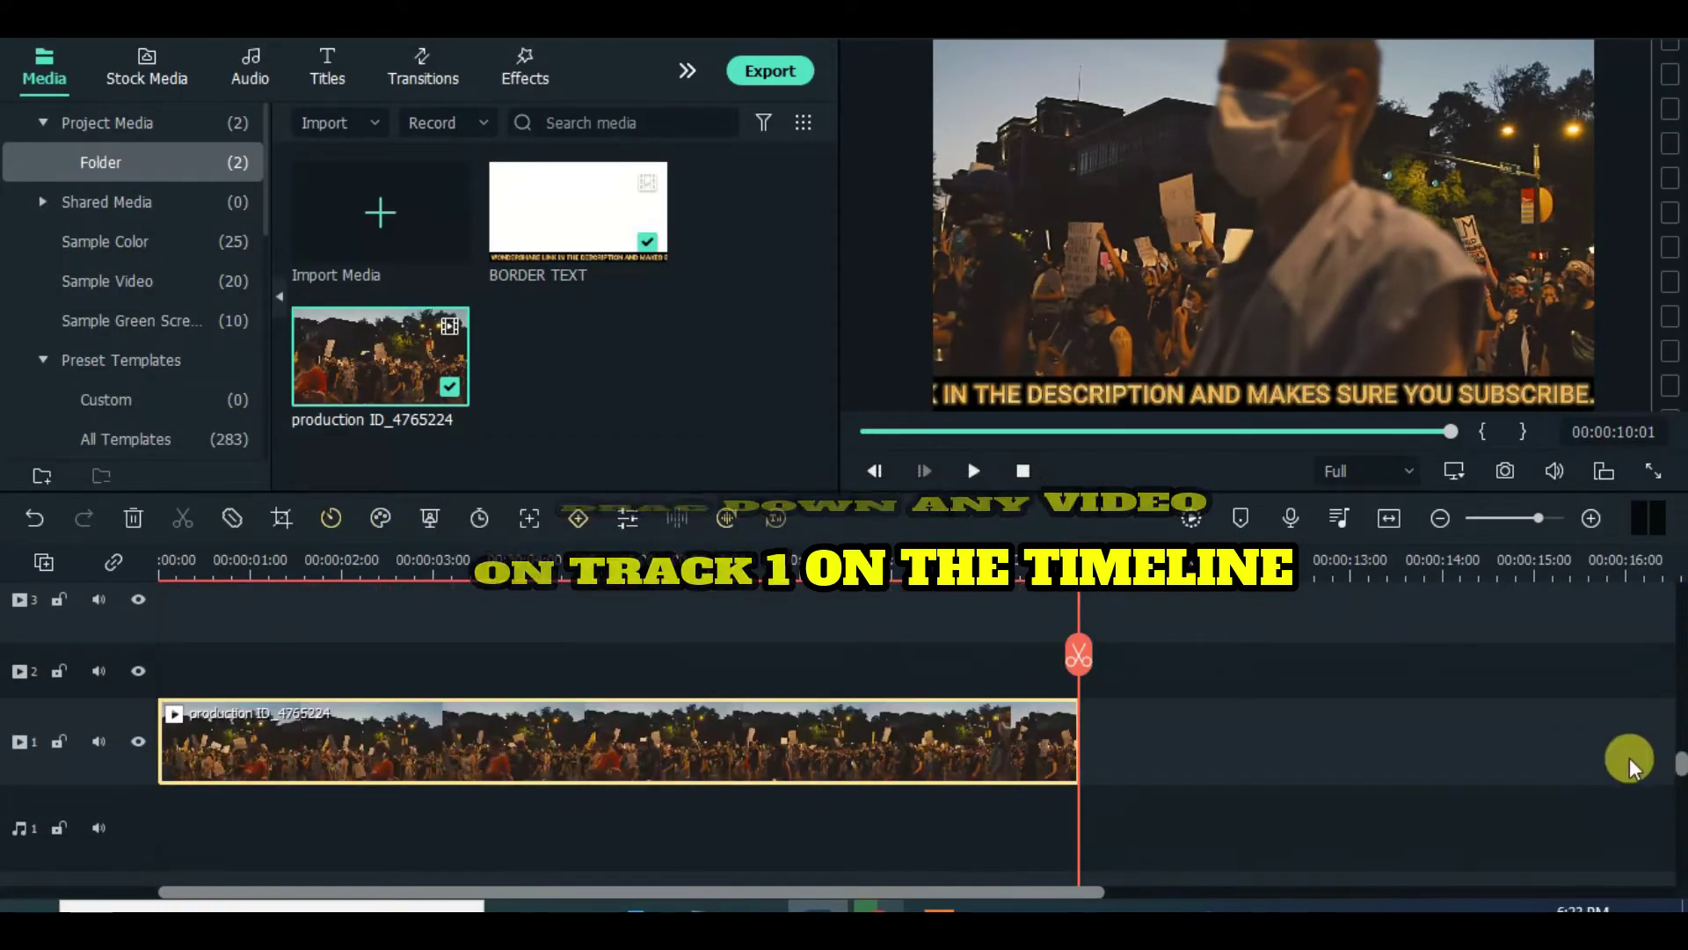
left_click_drag(1674, 762, 1678, 620)
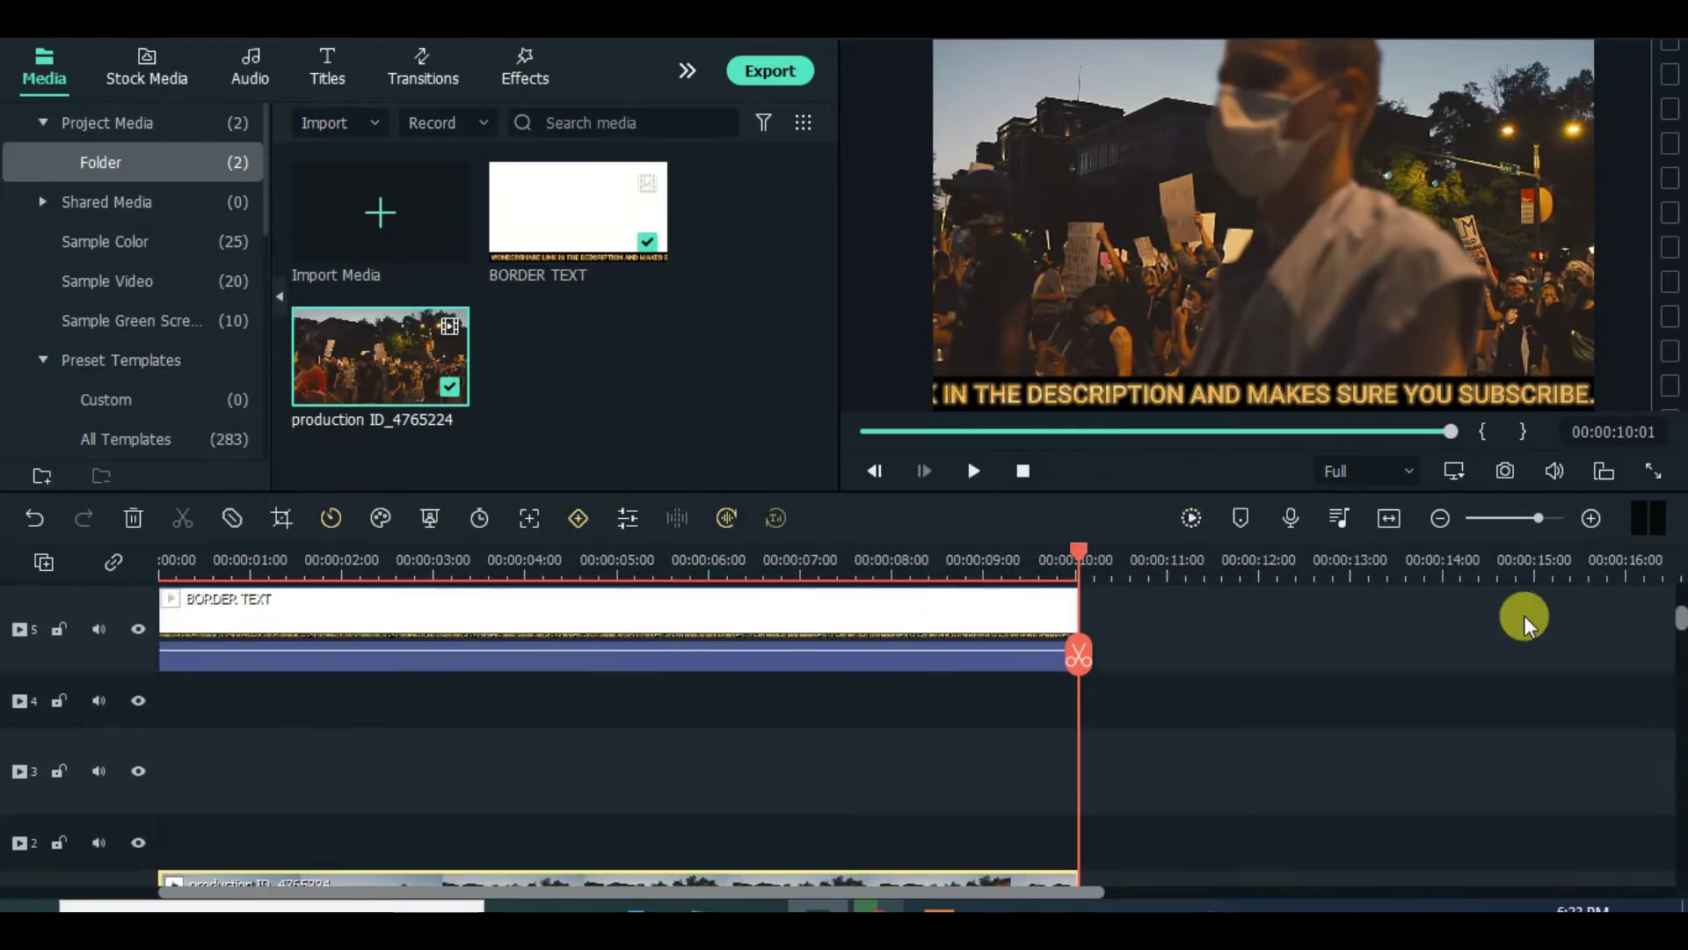
key("Home")
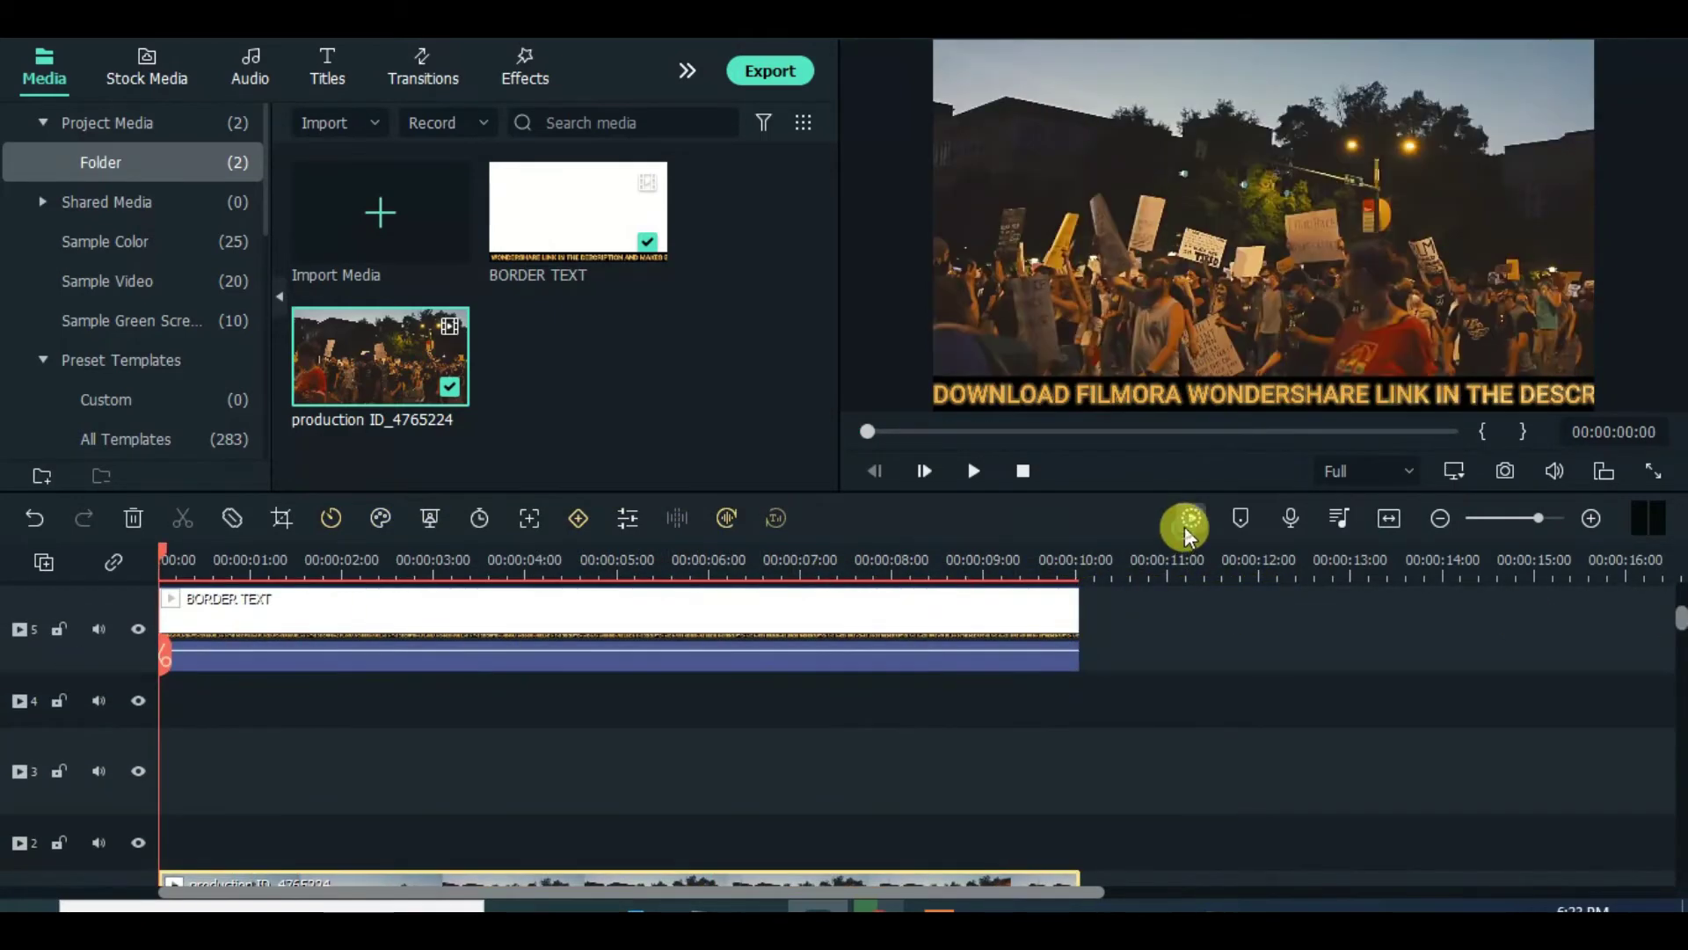
left_click(974, 471)
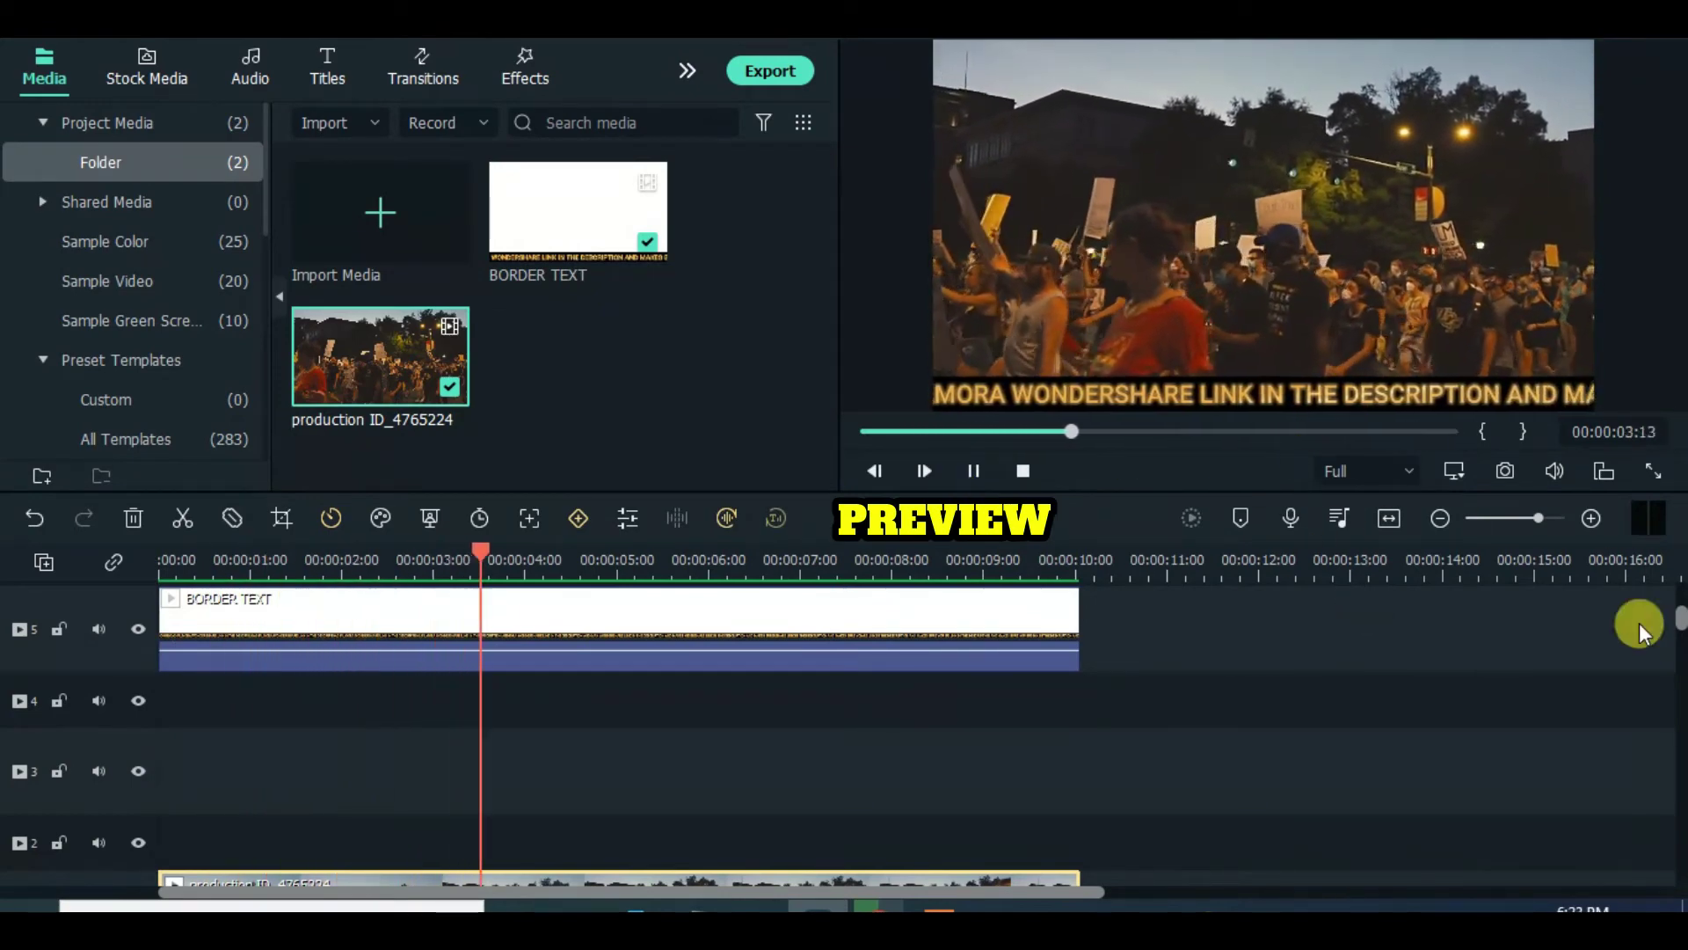
left_click(975, 470)
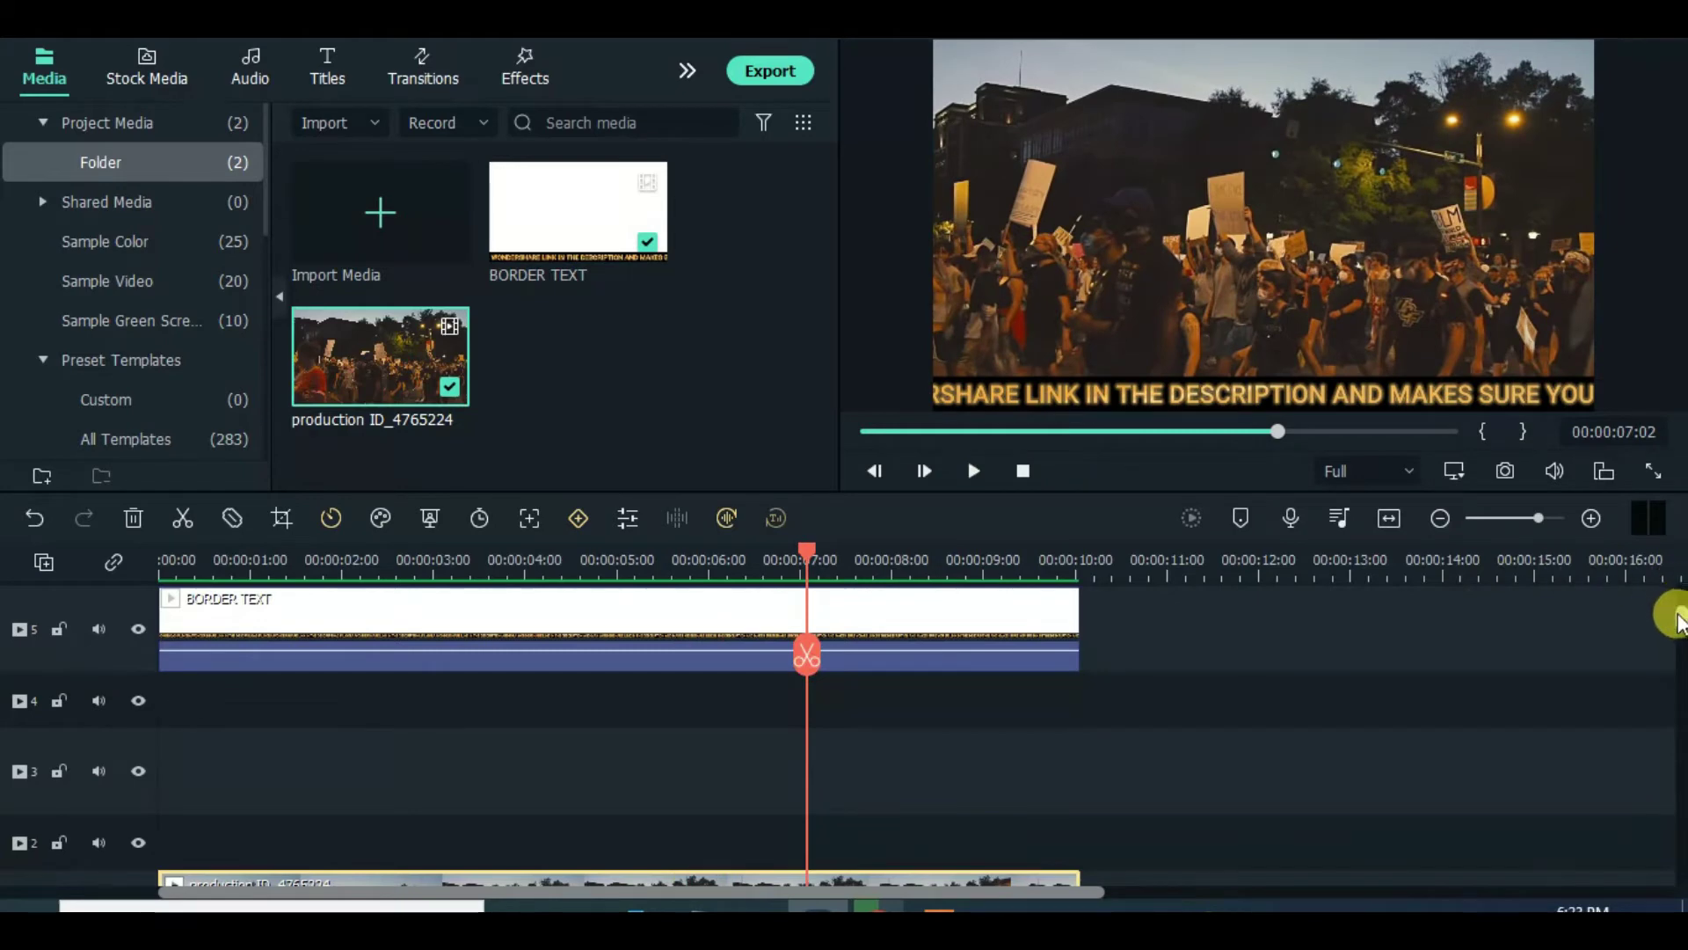
left_click_drag(1679, 620, 1625, 578)
left_click_drag(810, 550, 78, 632)
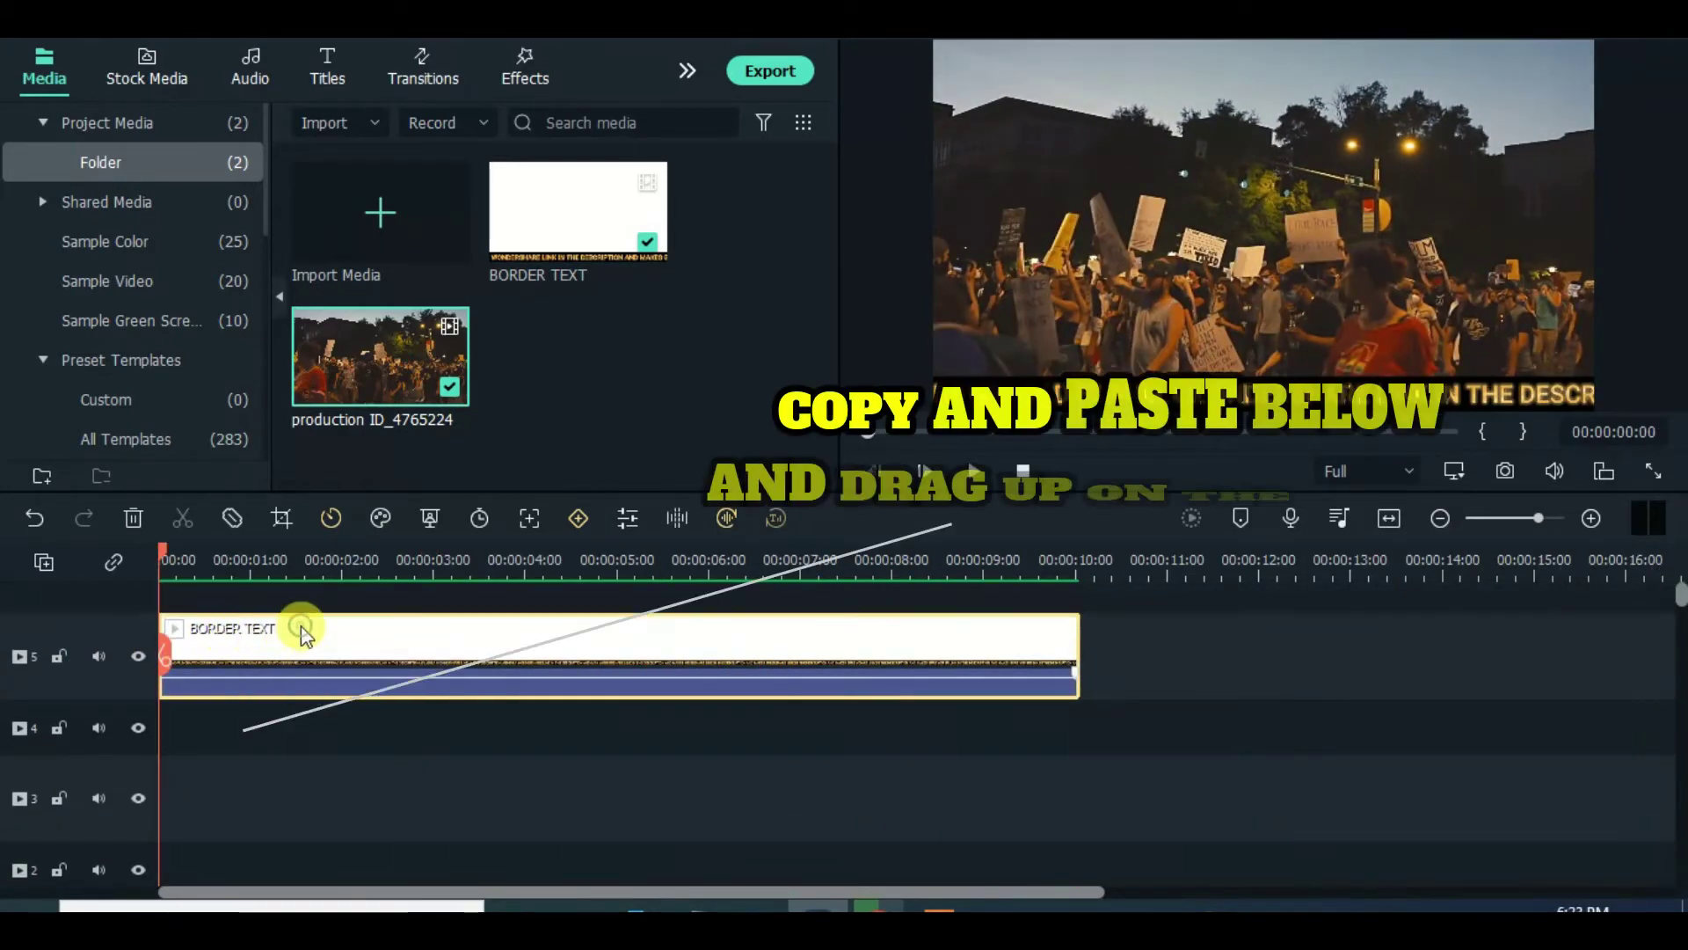
Copy the BORDER TEXT clip and paste it onto track 4.
right_click(320, 625)
left_click(384, 246)
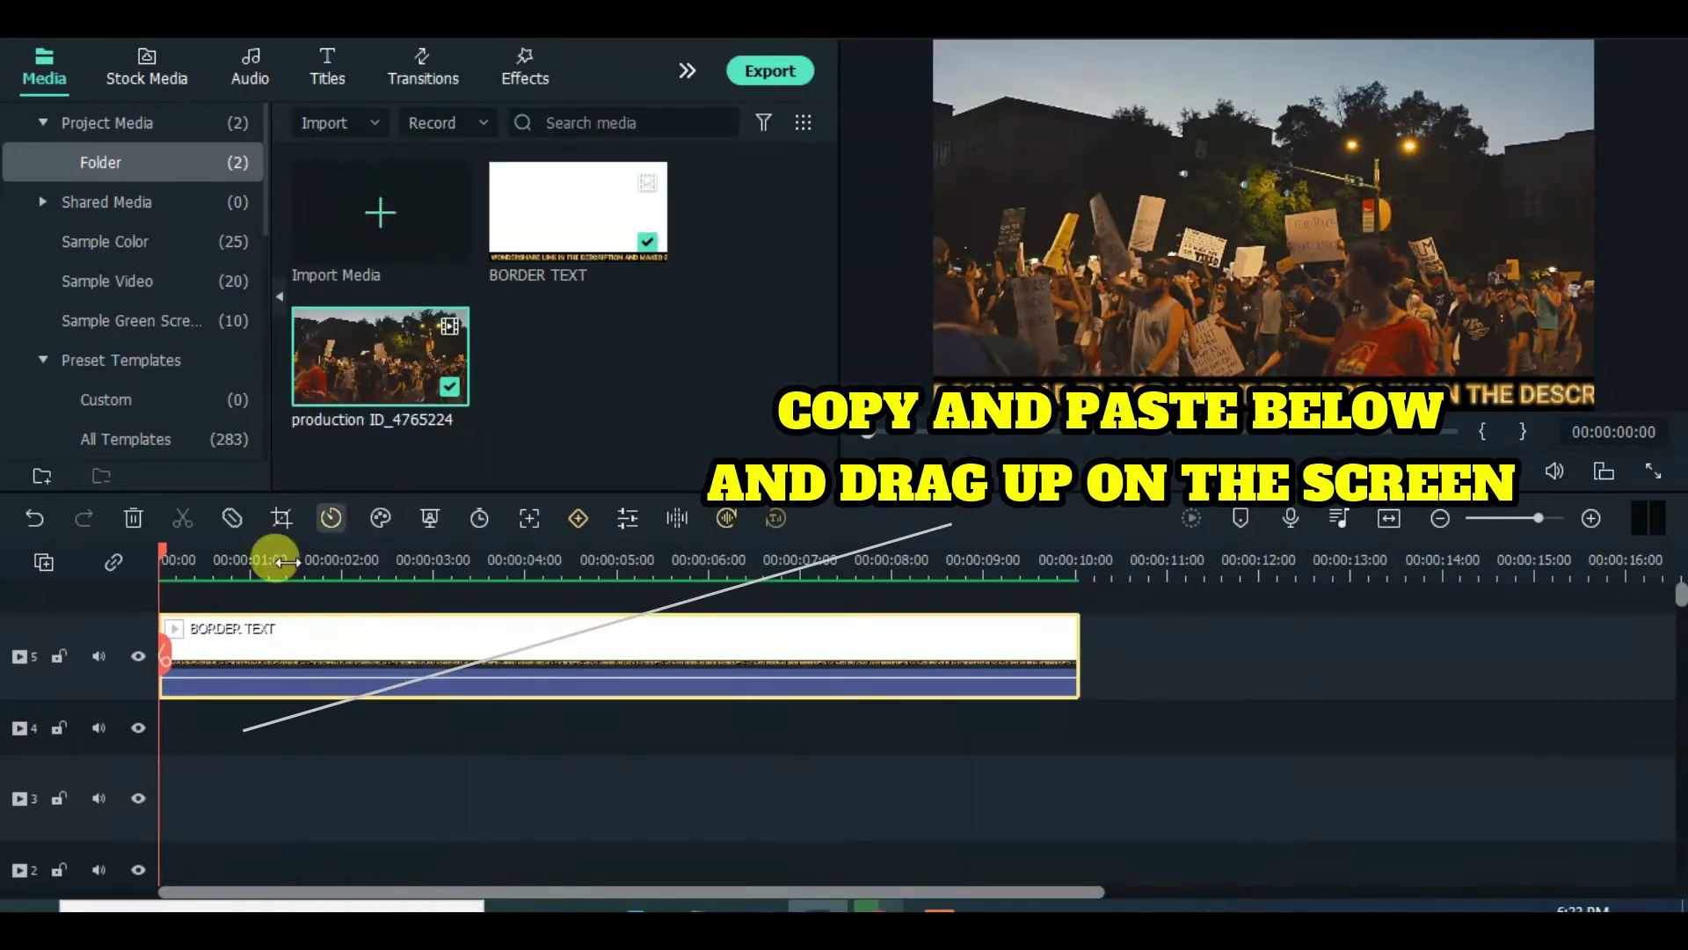
left_click(123, 721)
right_click(185, 714)
left_click(236, 274)
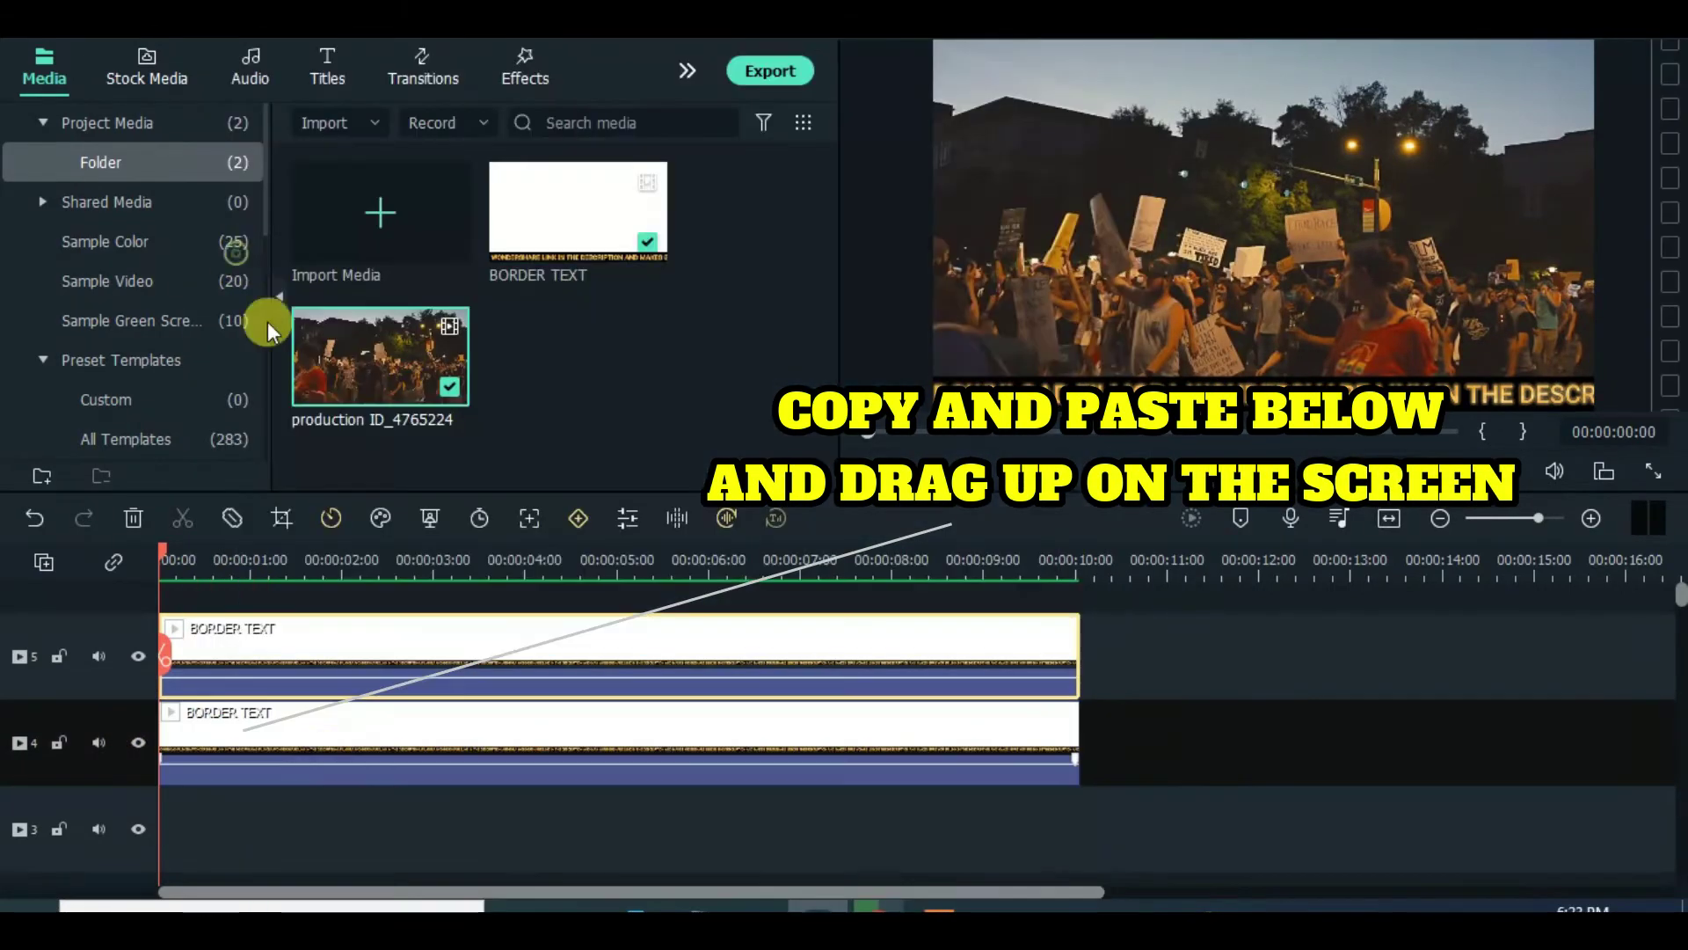
Move the track 4 copy to the frame's top edge (Y 350) and preview both bars.
left_click(367, 725)
double_click(356, 730)
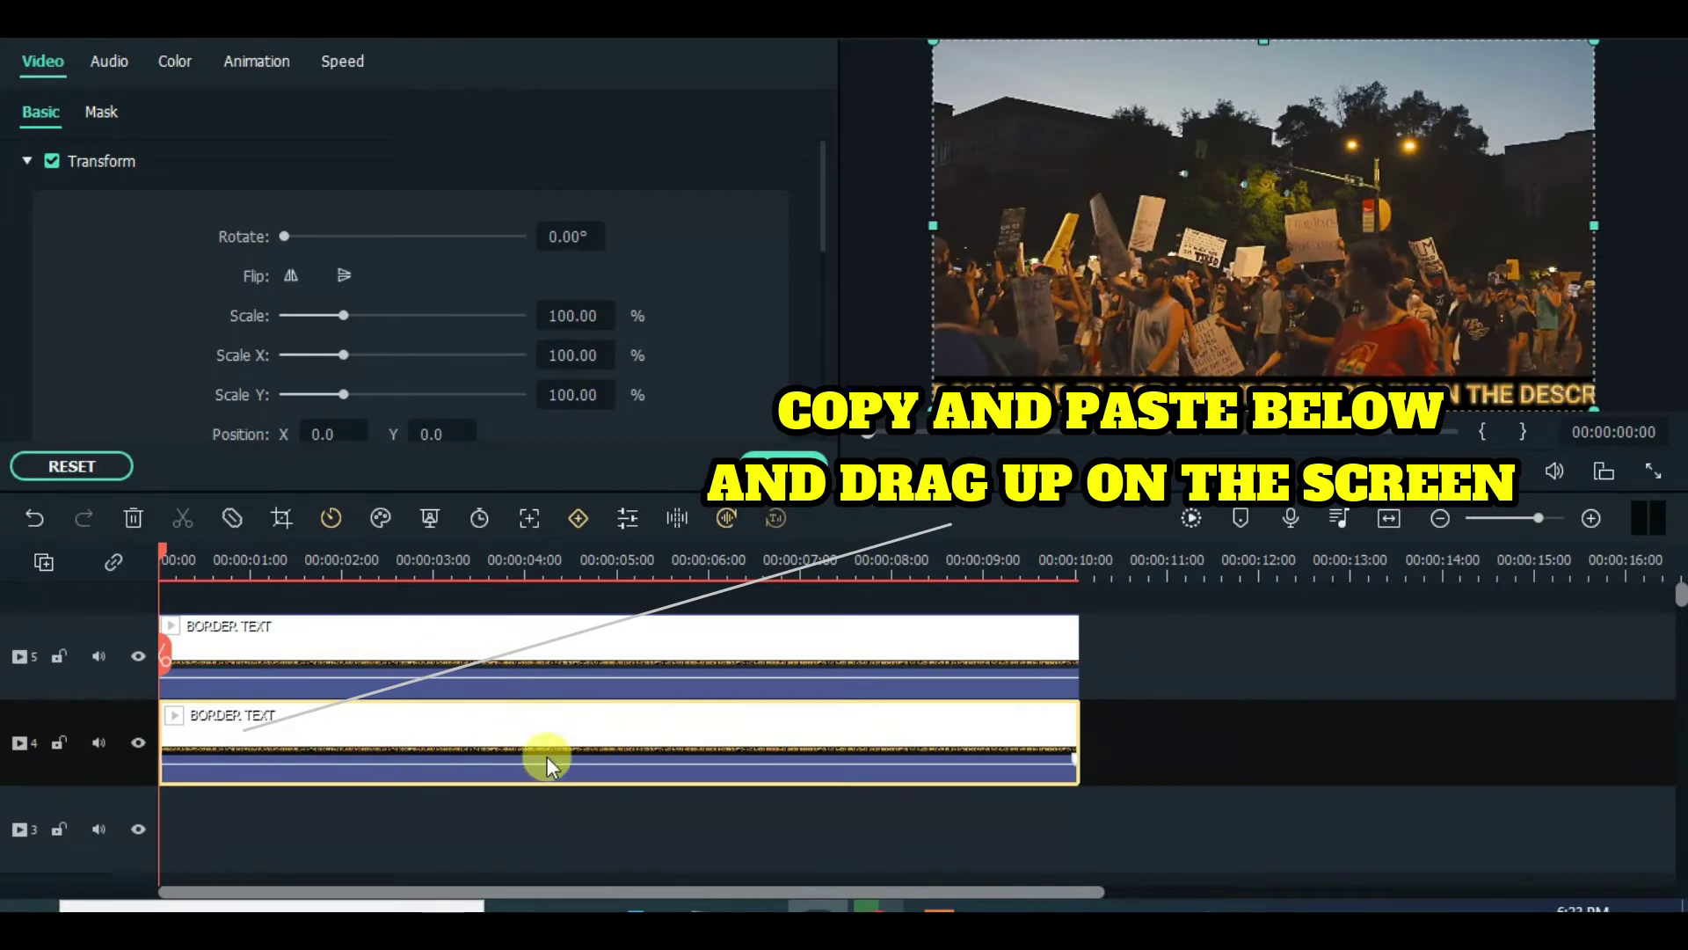
left_click_drag(1205, 202, 1232, 37)
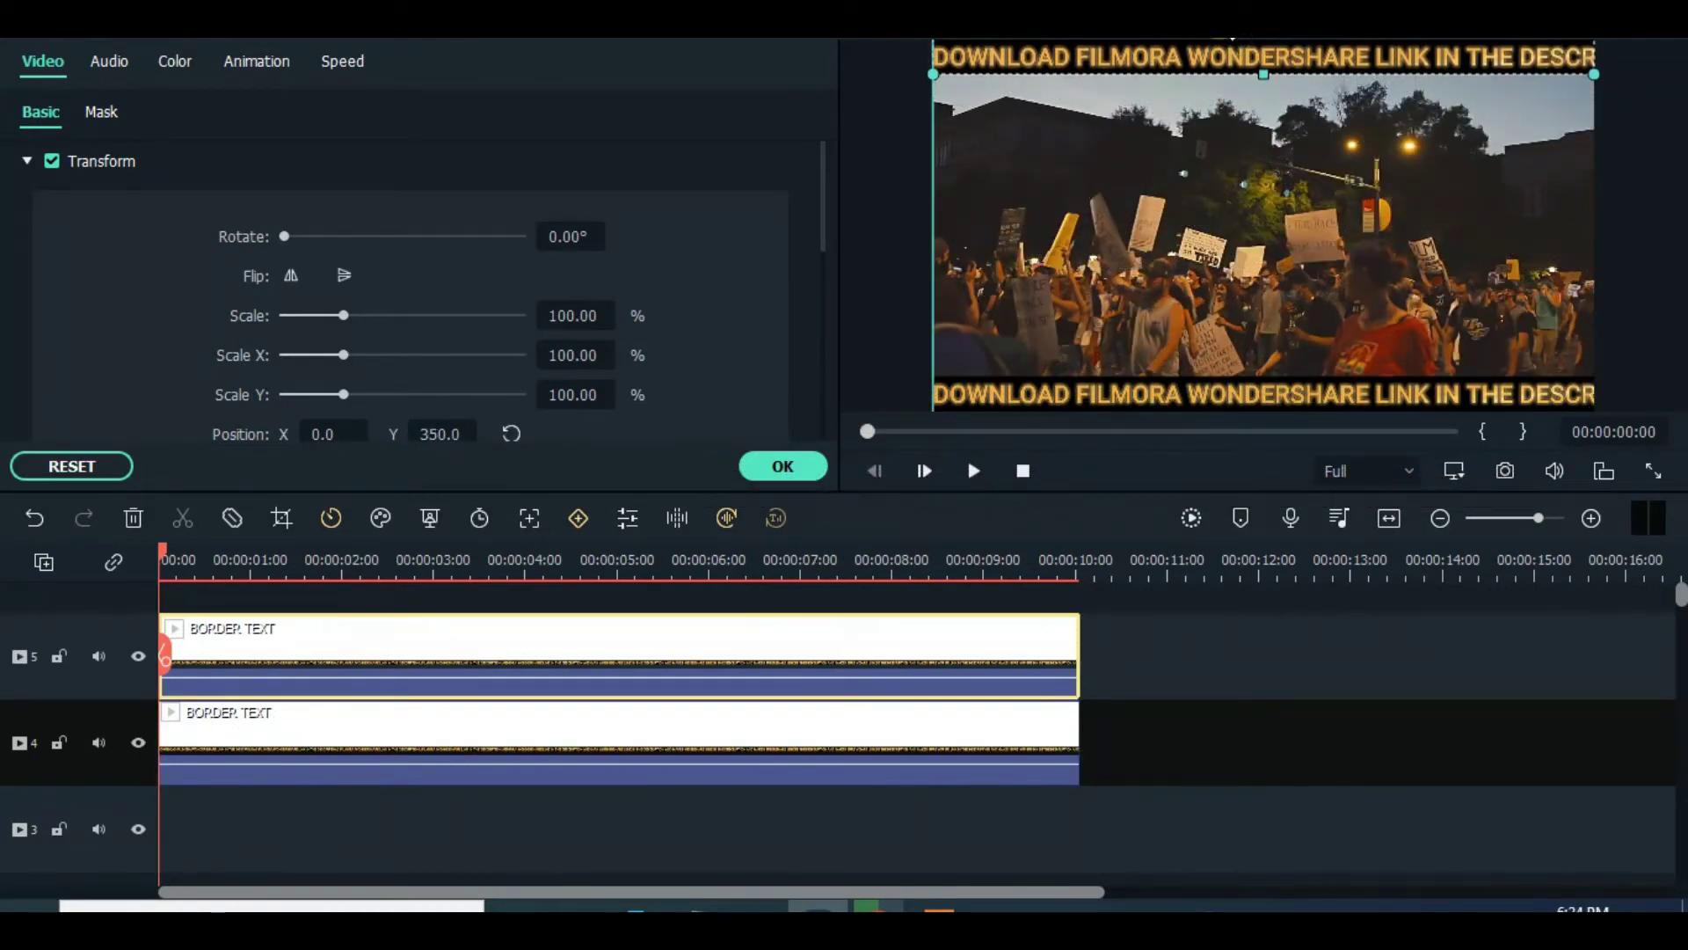
left_click(1189, 519)
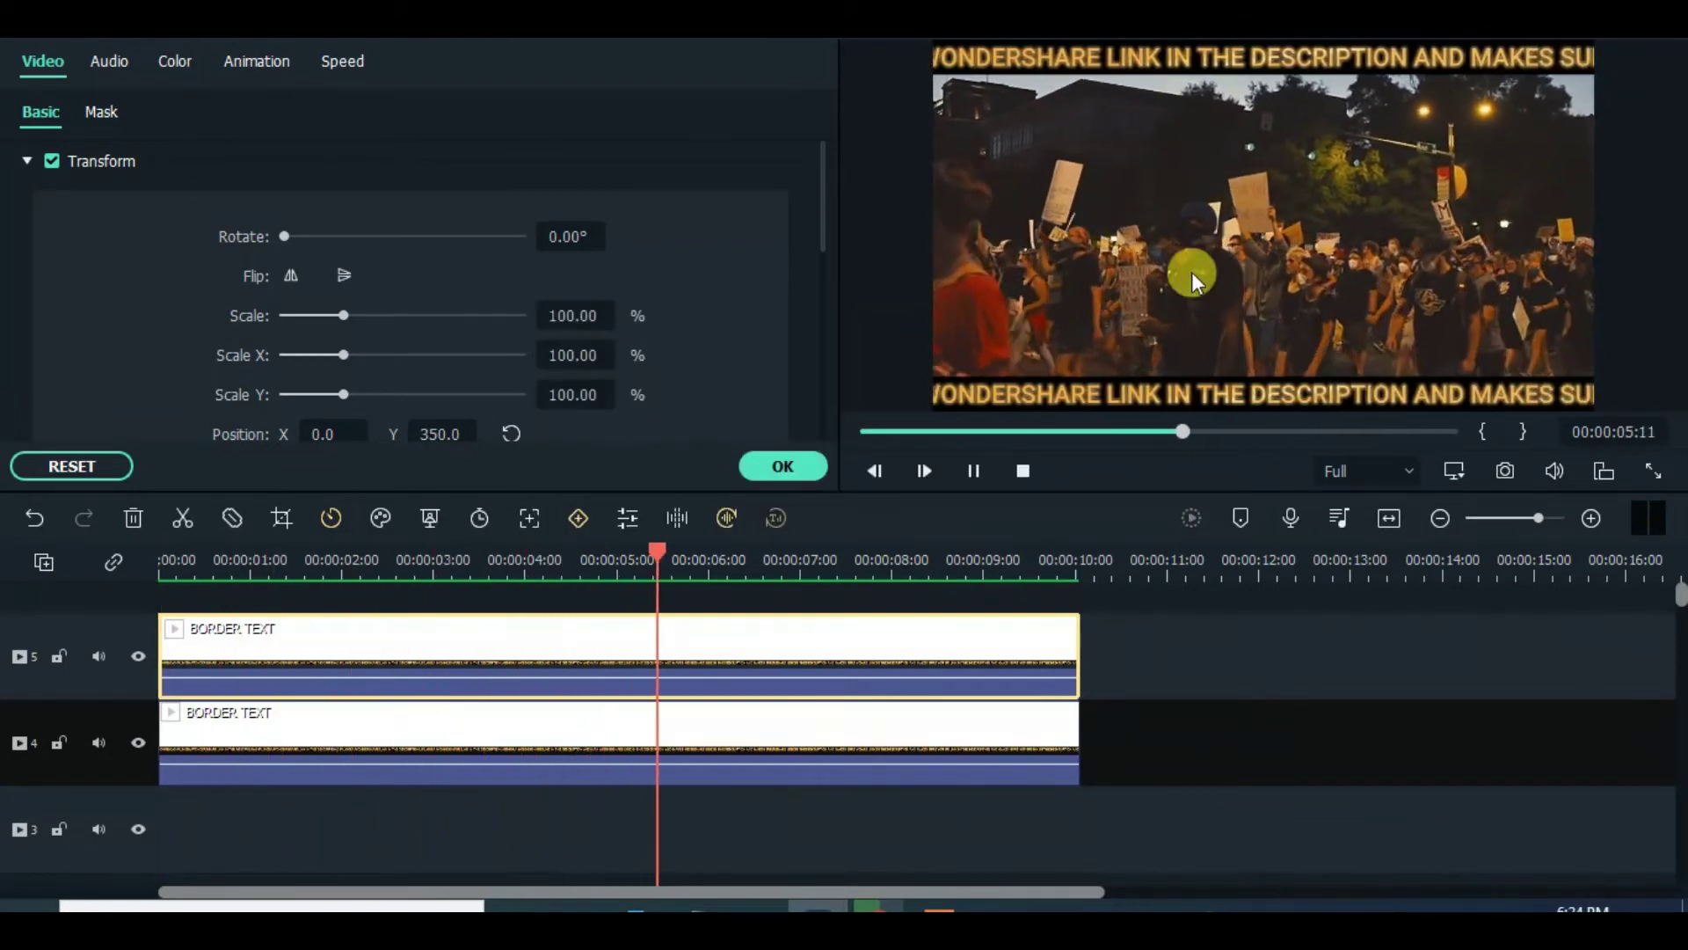
left_click(970, 473)
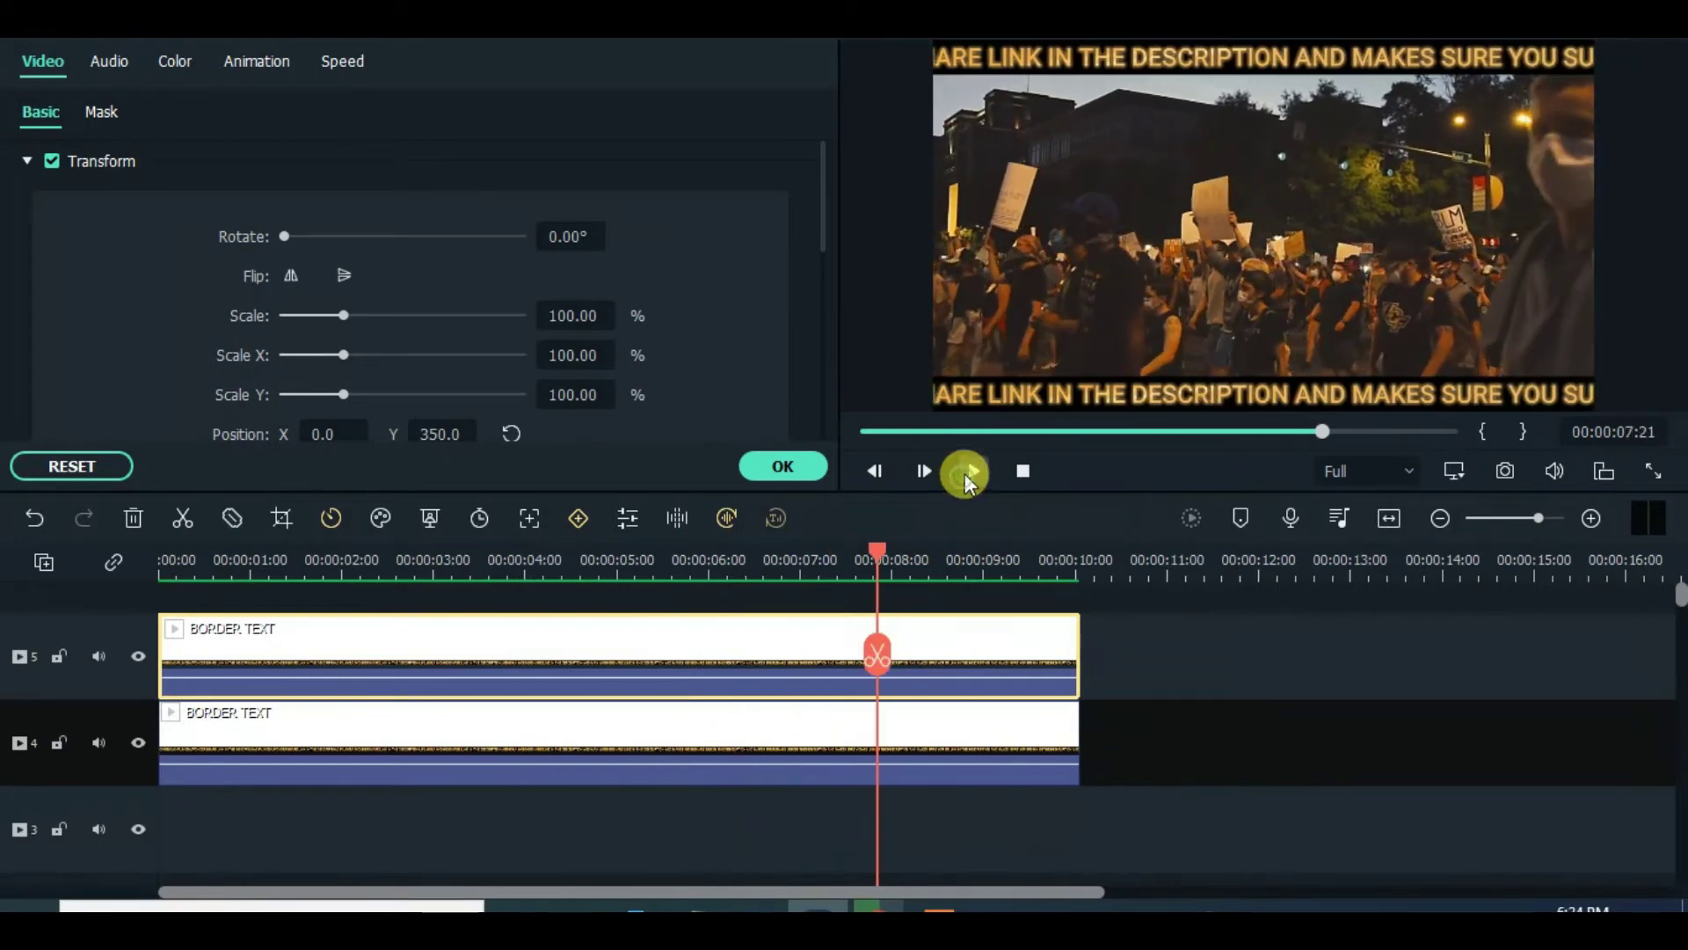
left_click(868, 430)
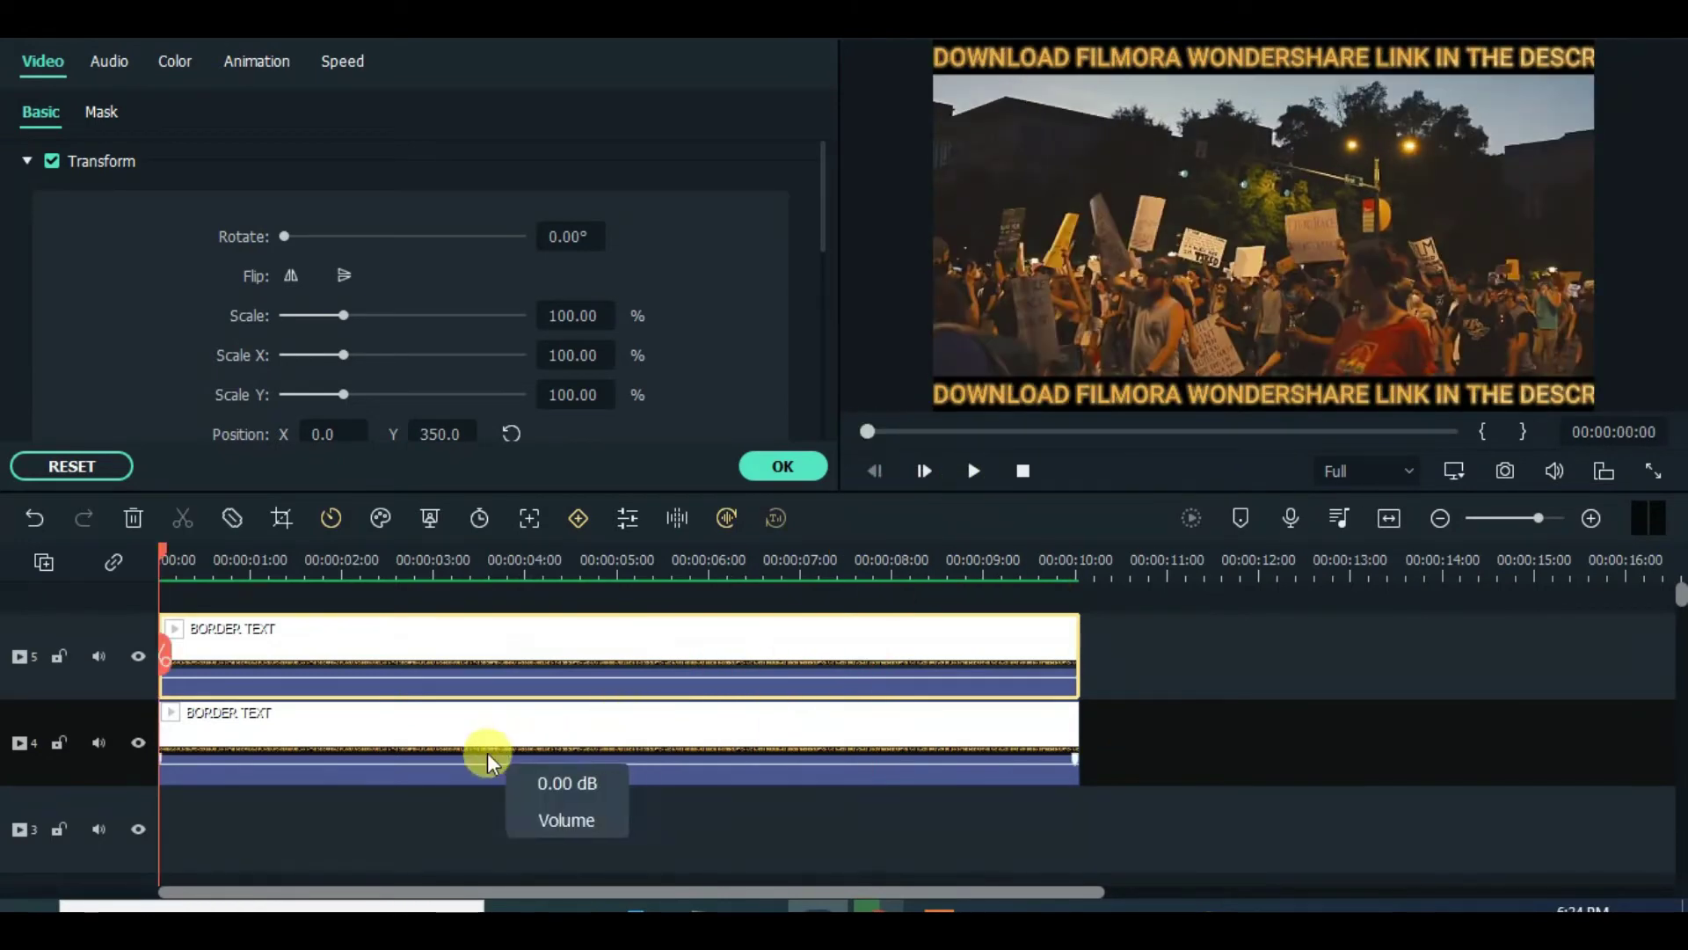
Set the track 4 BORDER TEXT copy to Reverse speed and play the rendered preview.
left_click(522, 728)
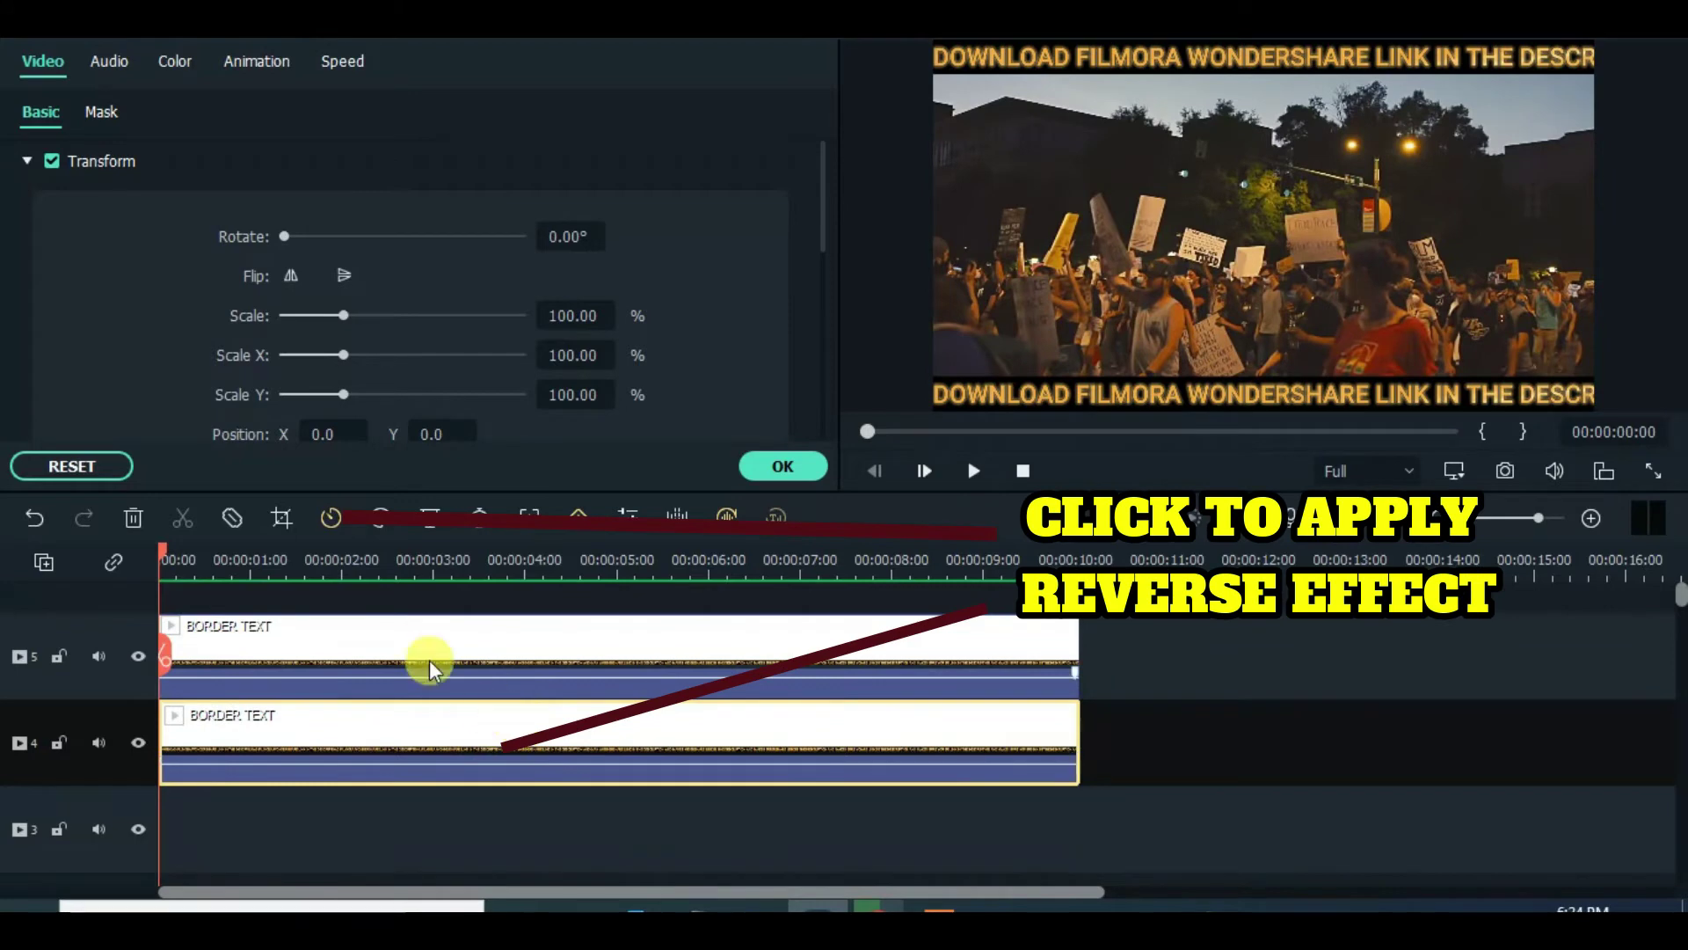
left_click(333, 518)
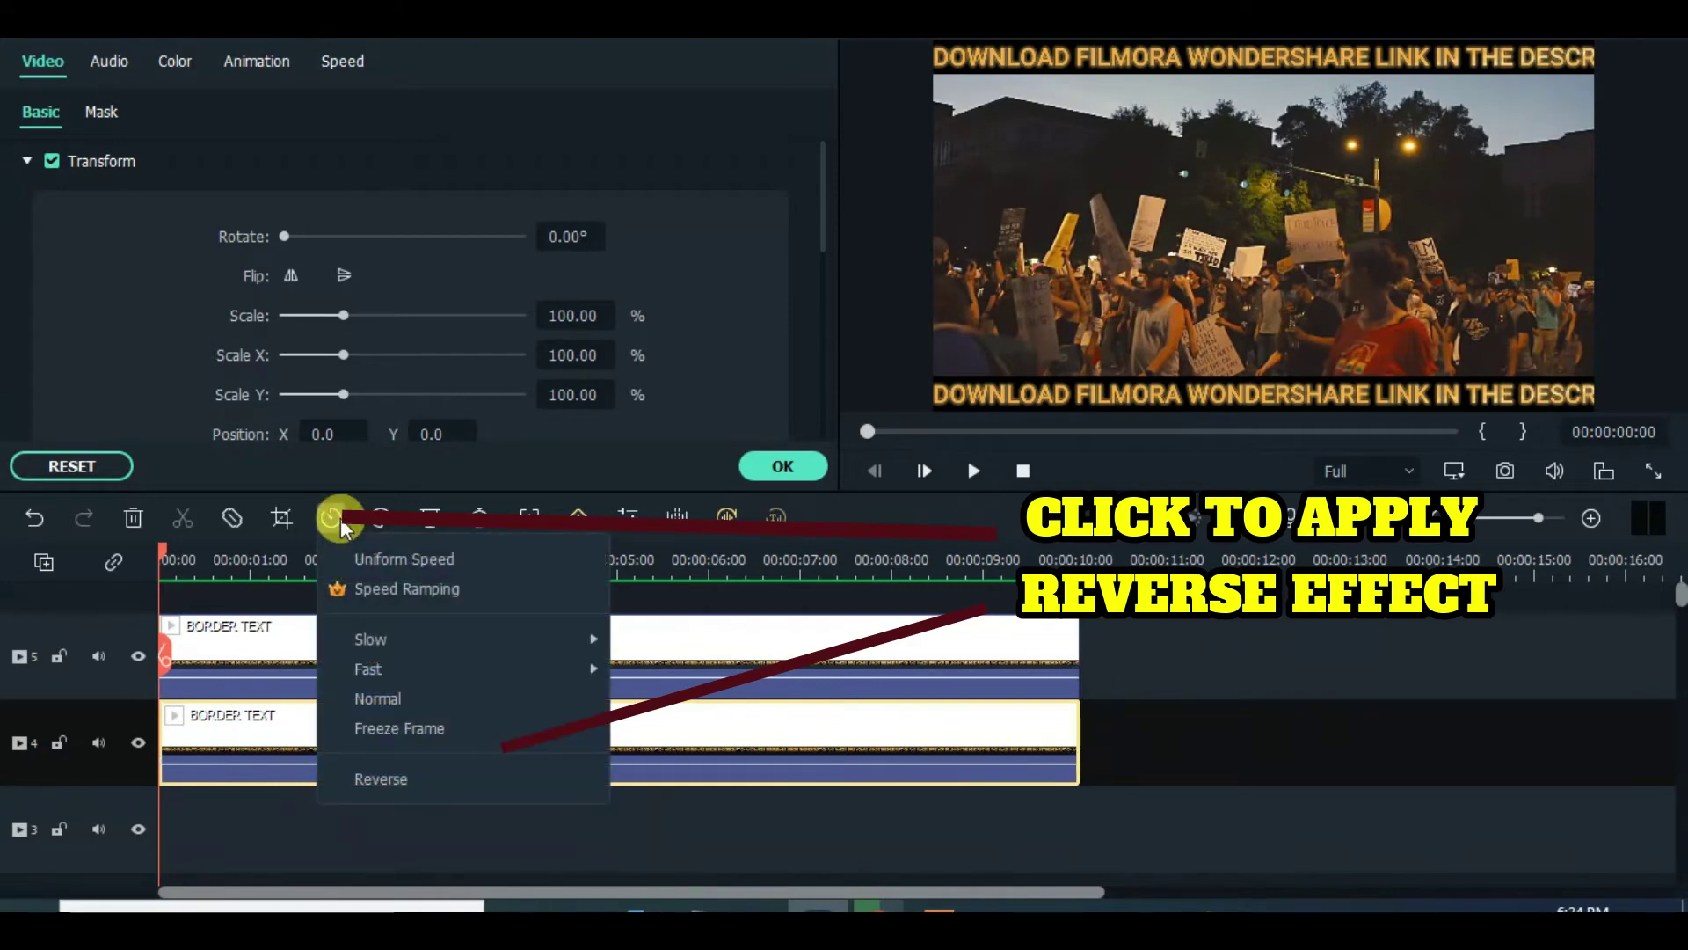
left_click(422, 776)
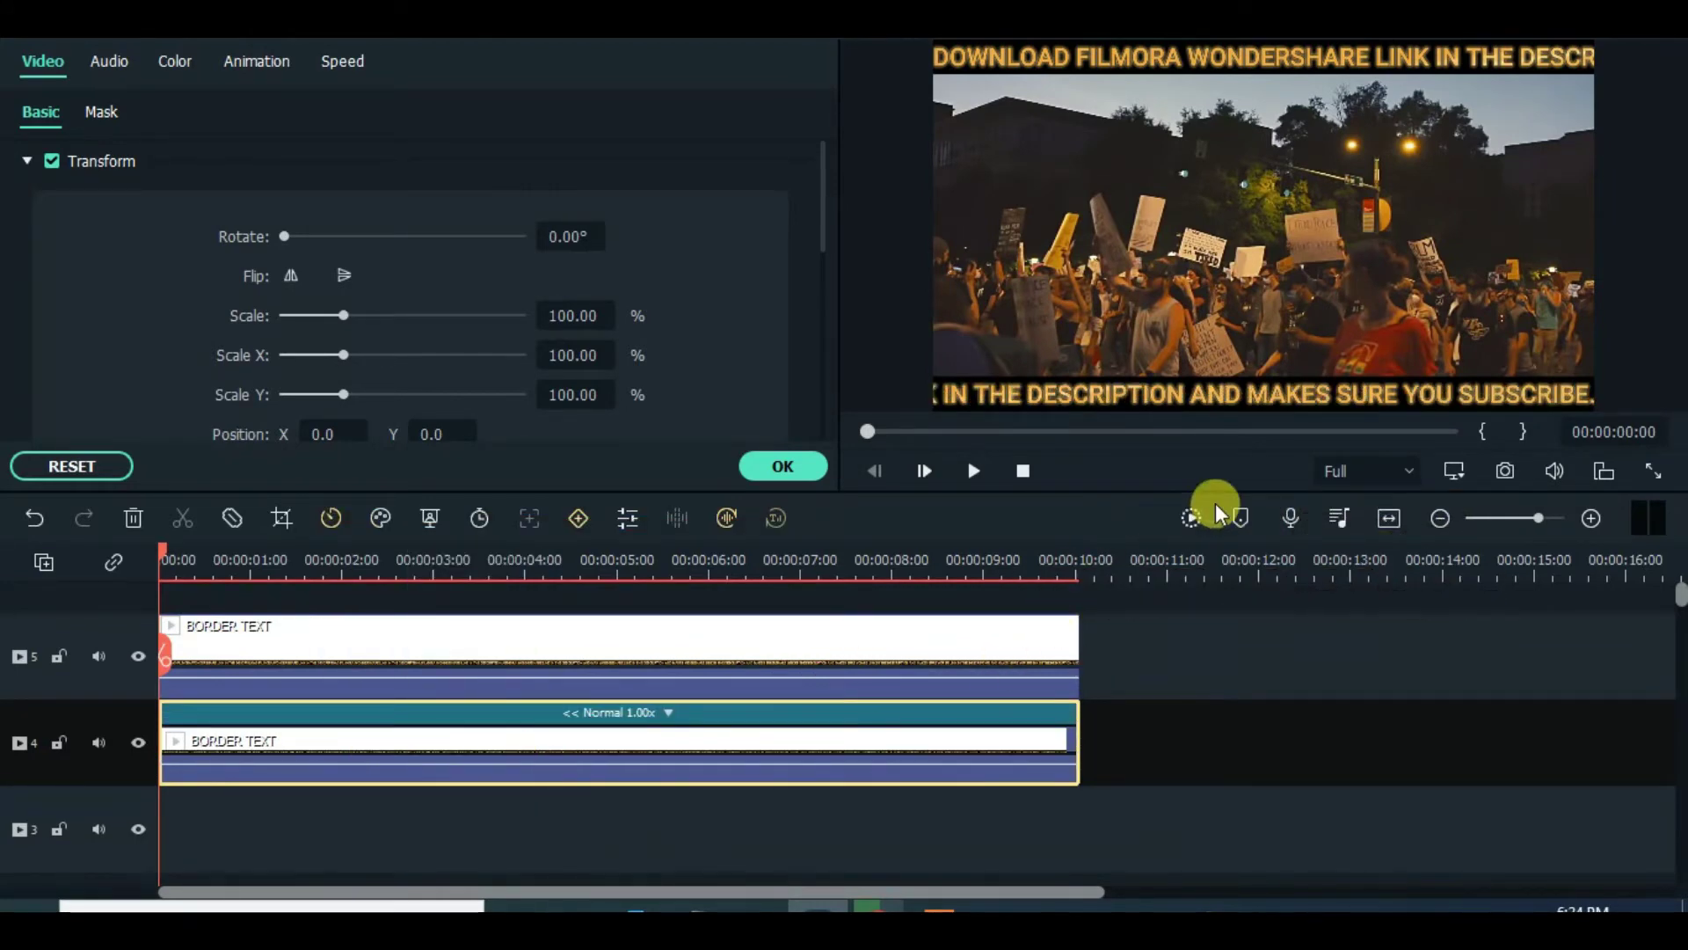
left_click(1195, 516)
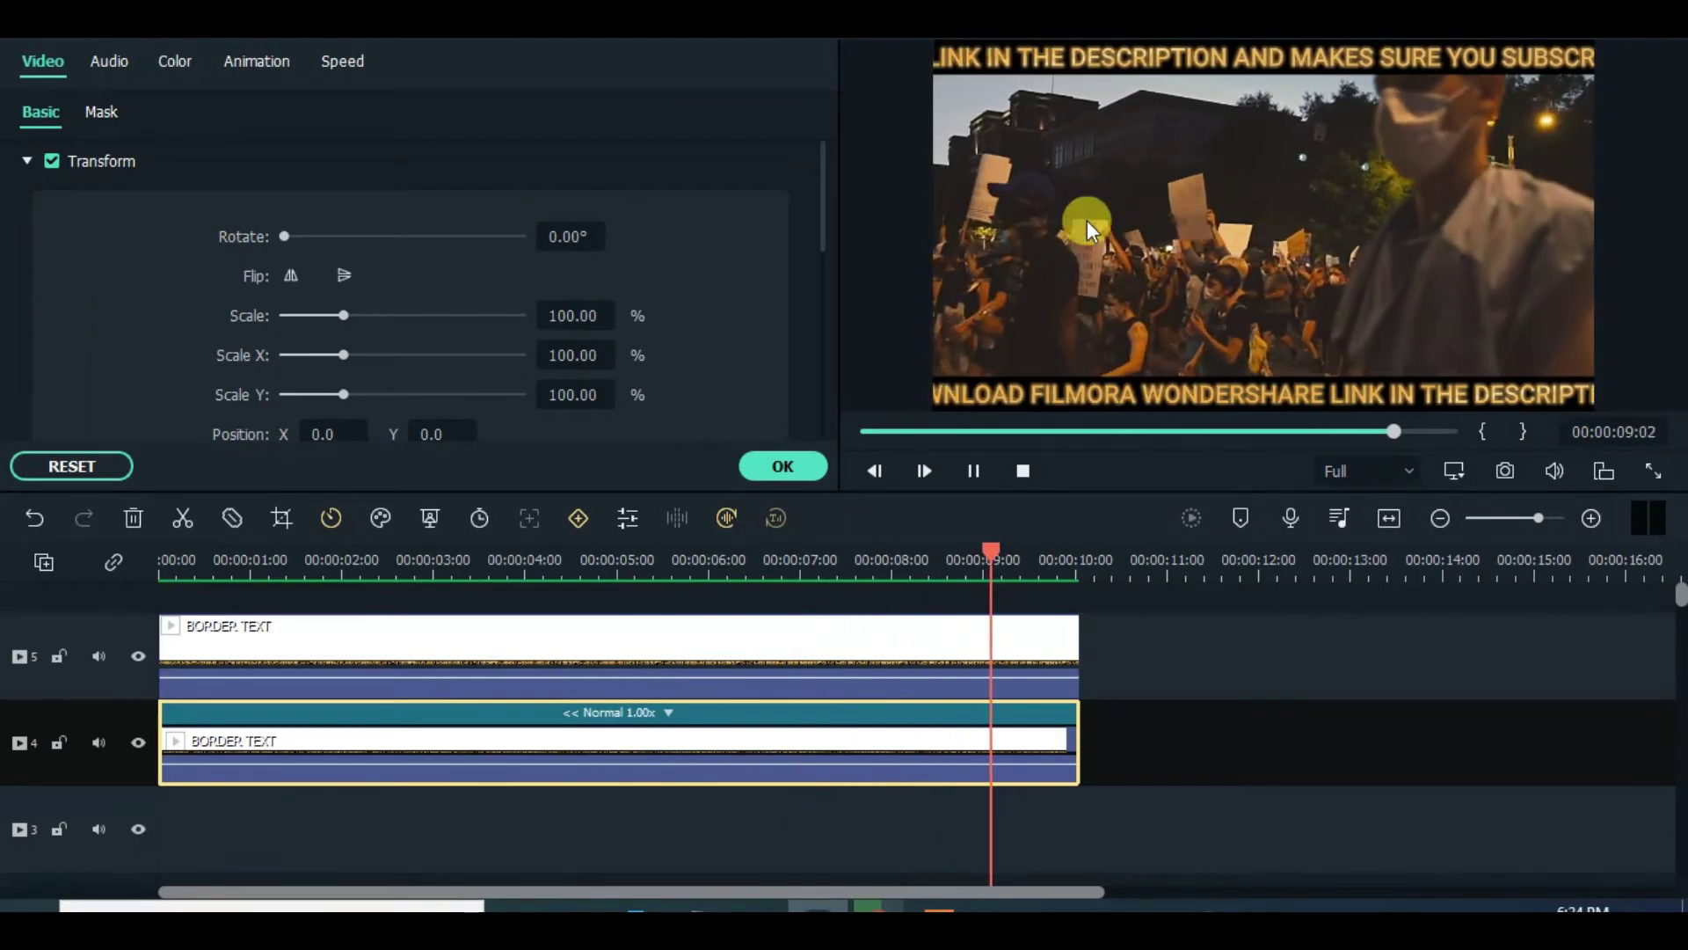
Rewind the preview and paste a third BORDER TEXT copy onto track 3.
left_click(872, 433)
left_click_drag(878, 436, 867, 431)
left_click(960, 484)
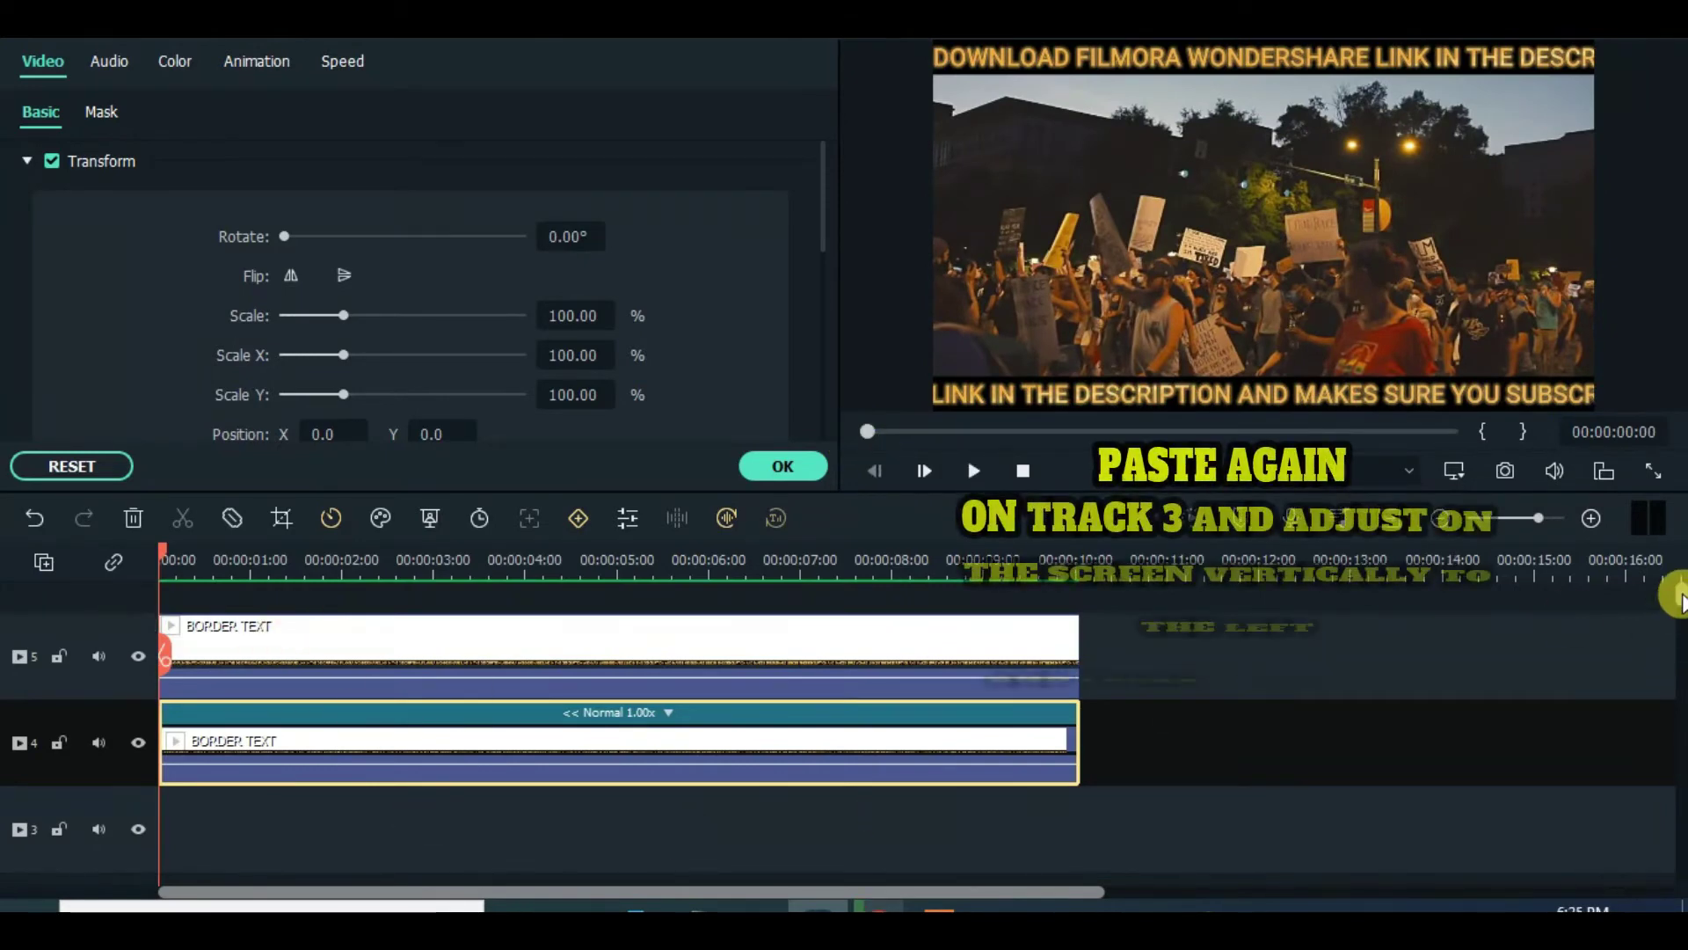
scroll(1612, 644, "down", 3)
left_click(121, 692)
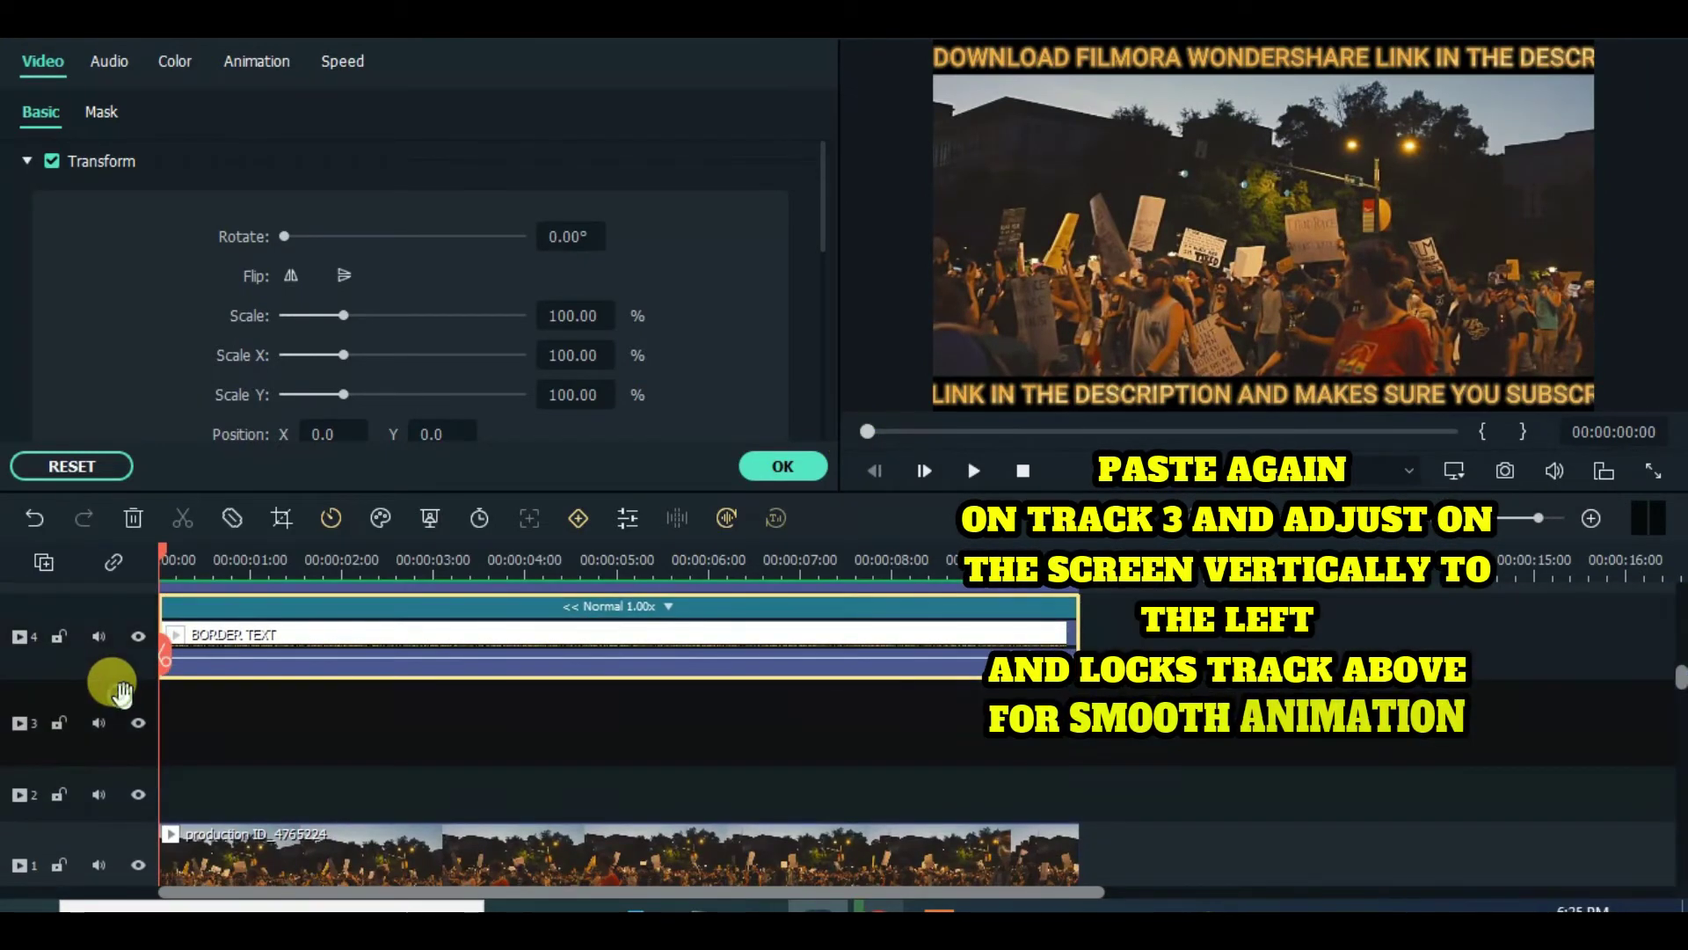
right_click(213, 721)
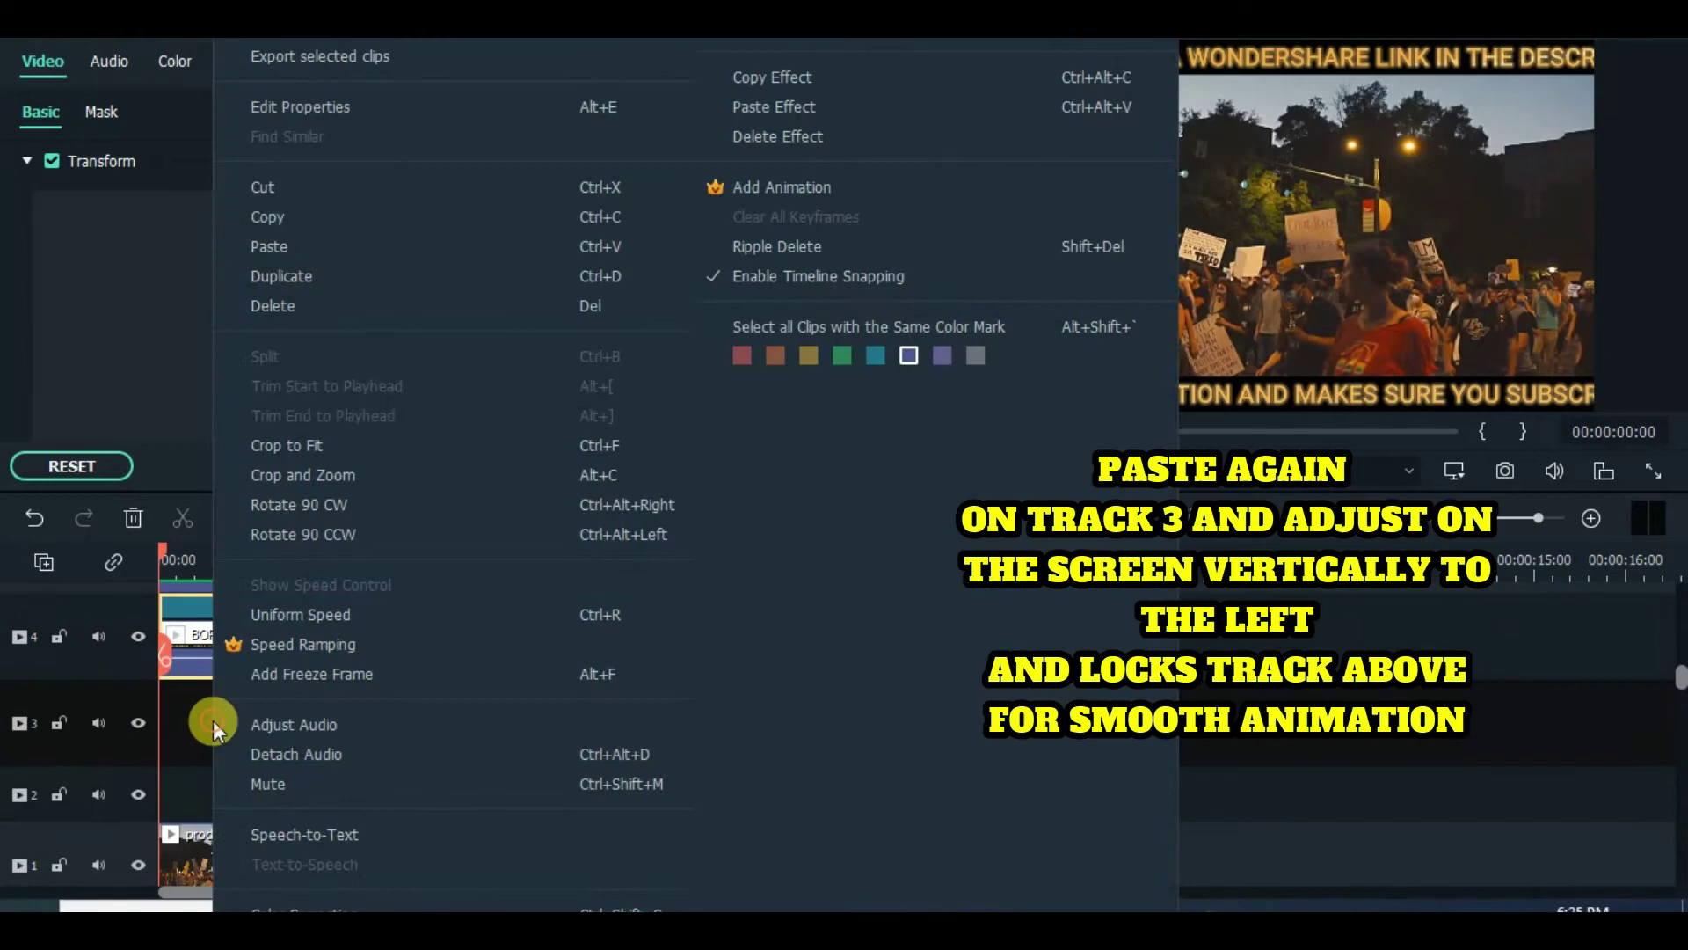
left_click(282, 250)
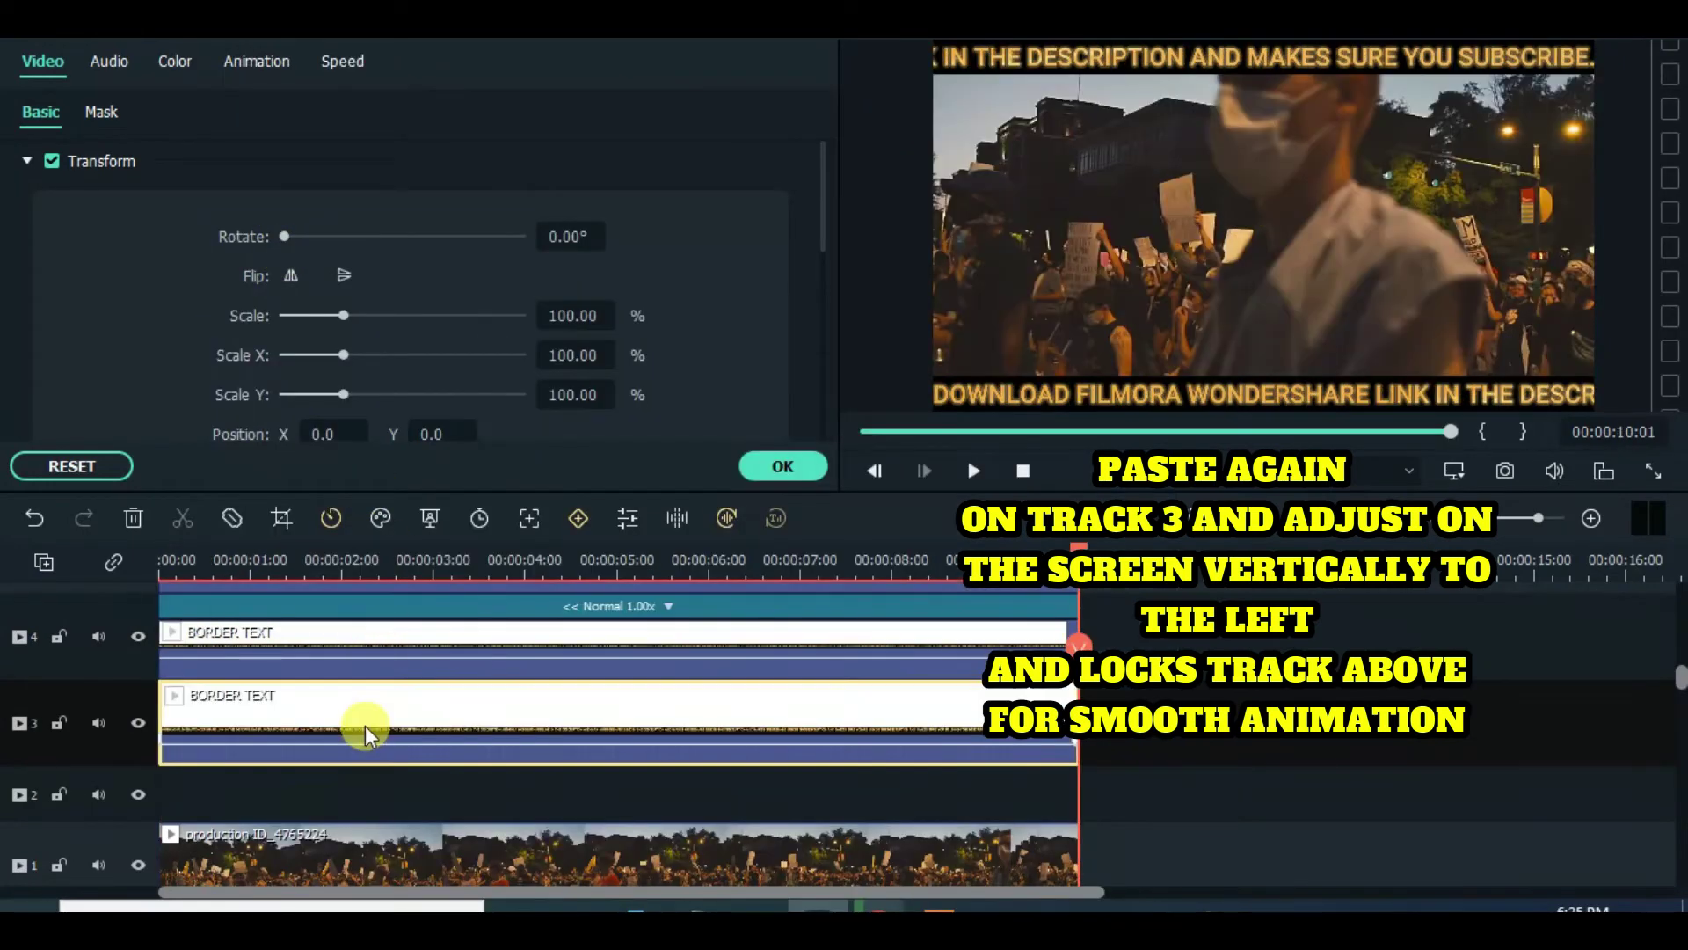
key("Home")
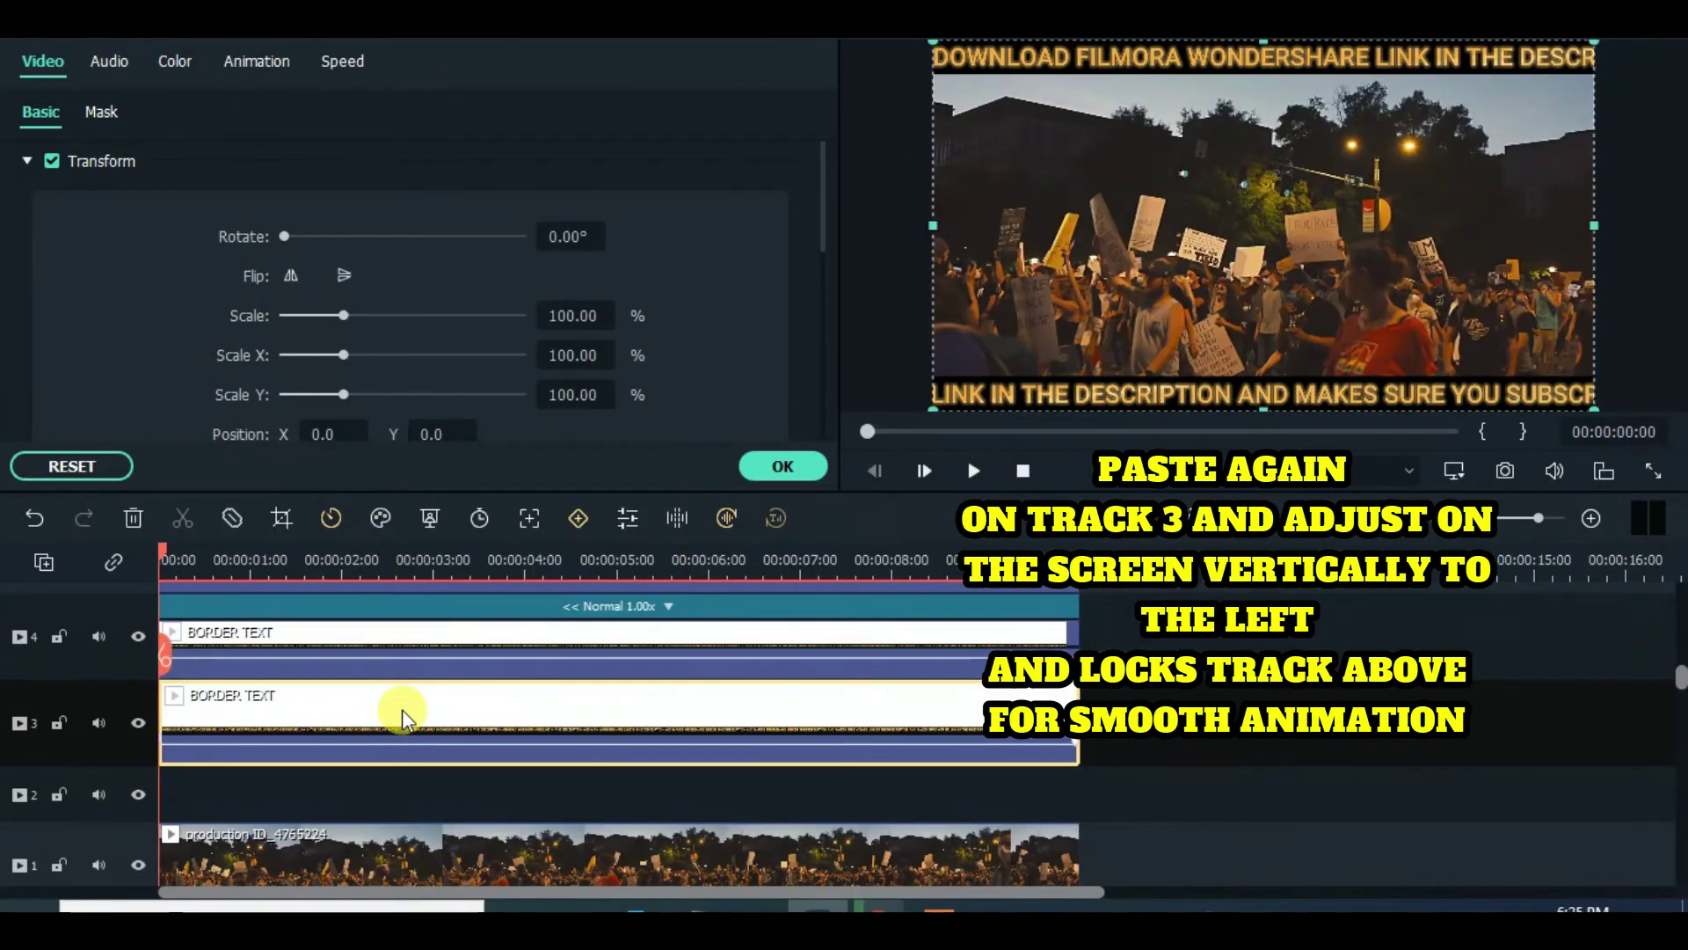
scroll(1671, 672, "up", 2)
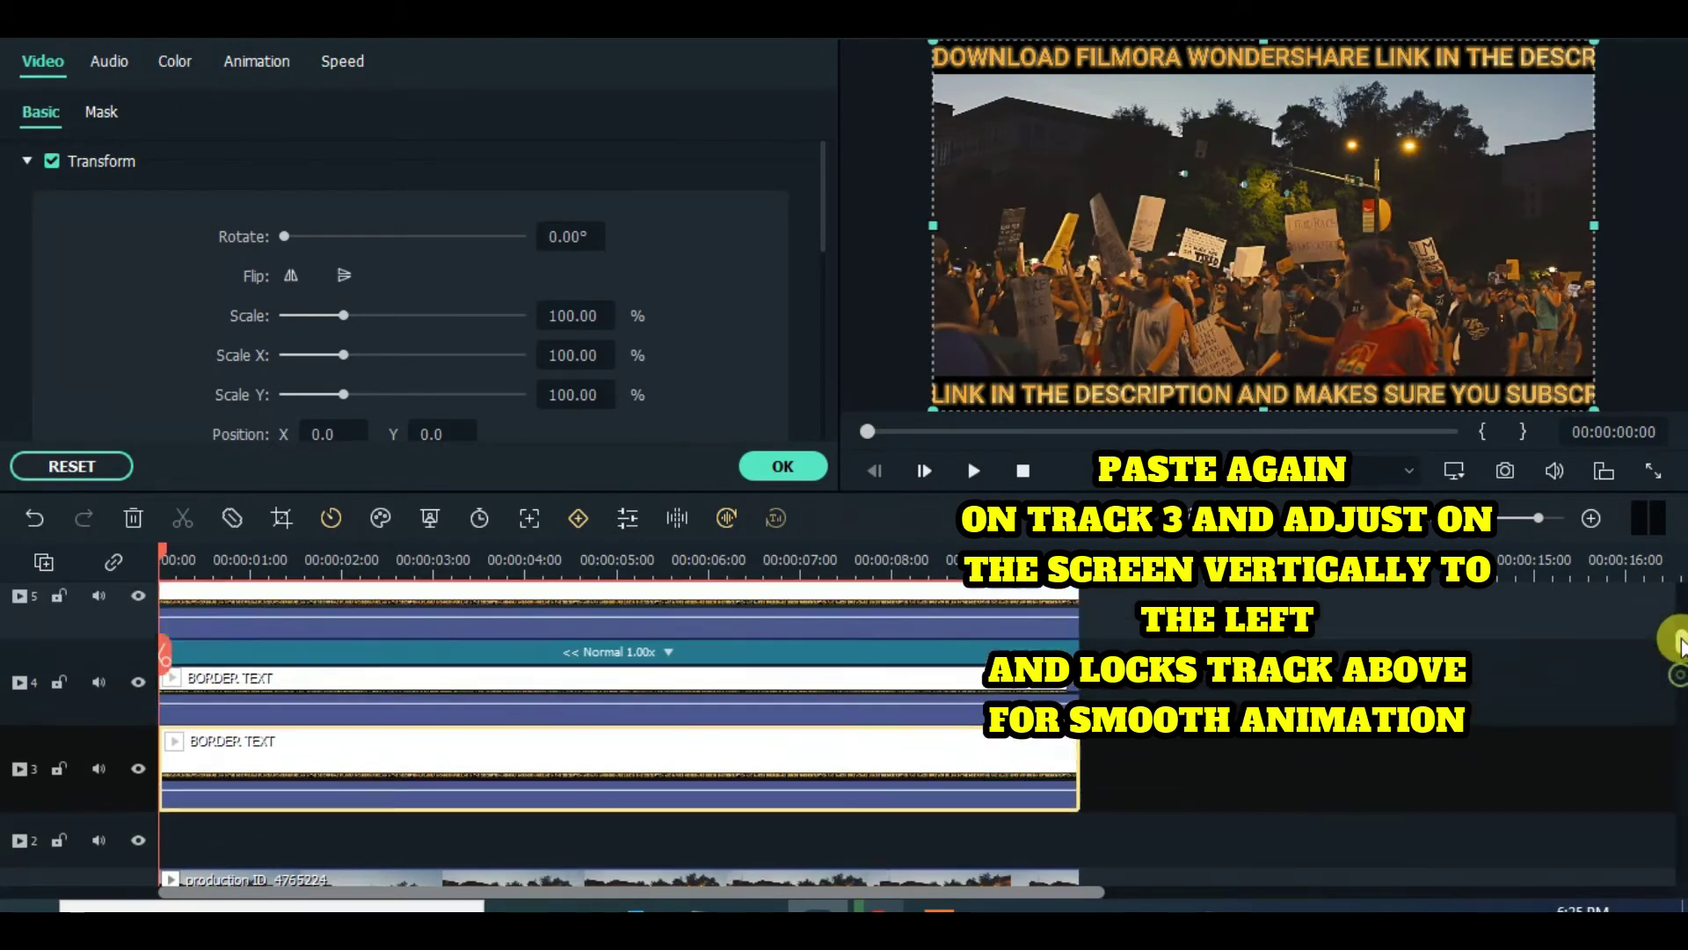
left_click(59, 622)
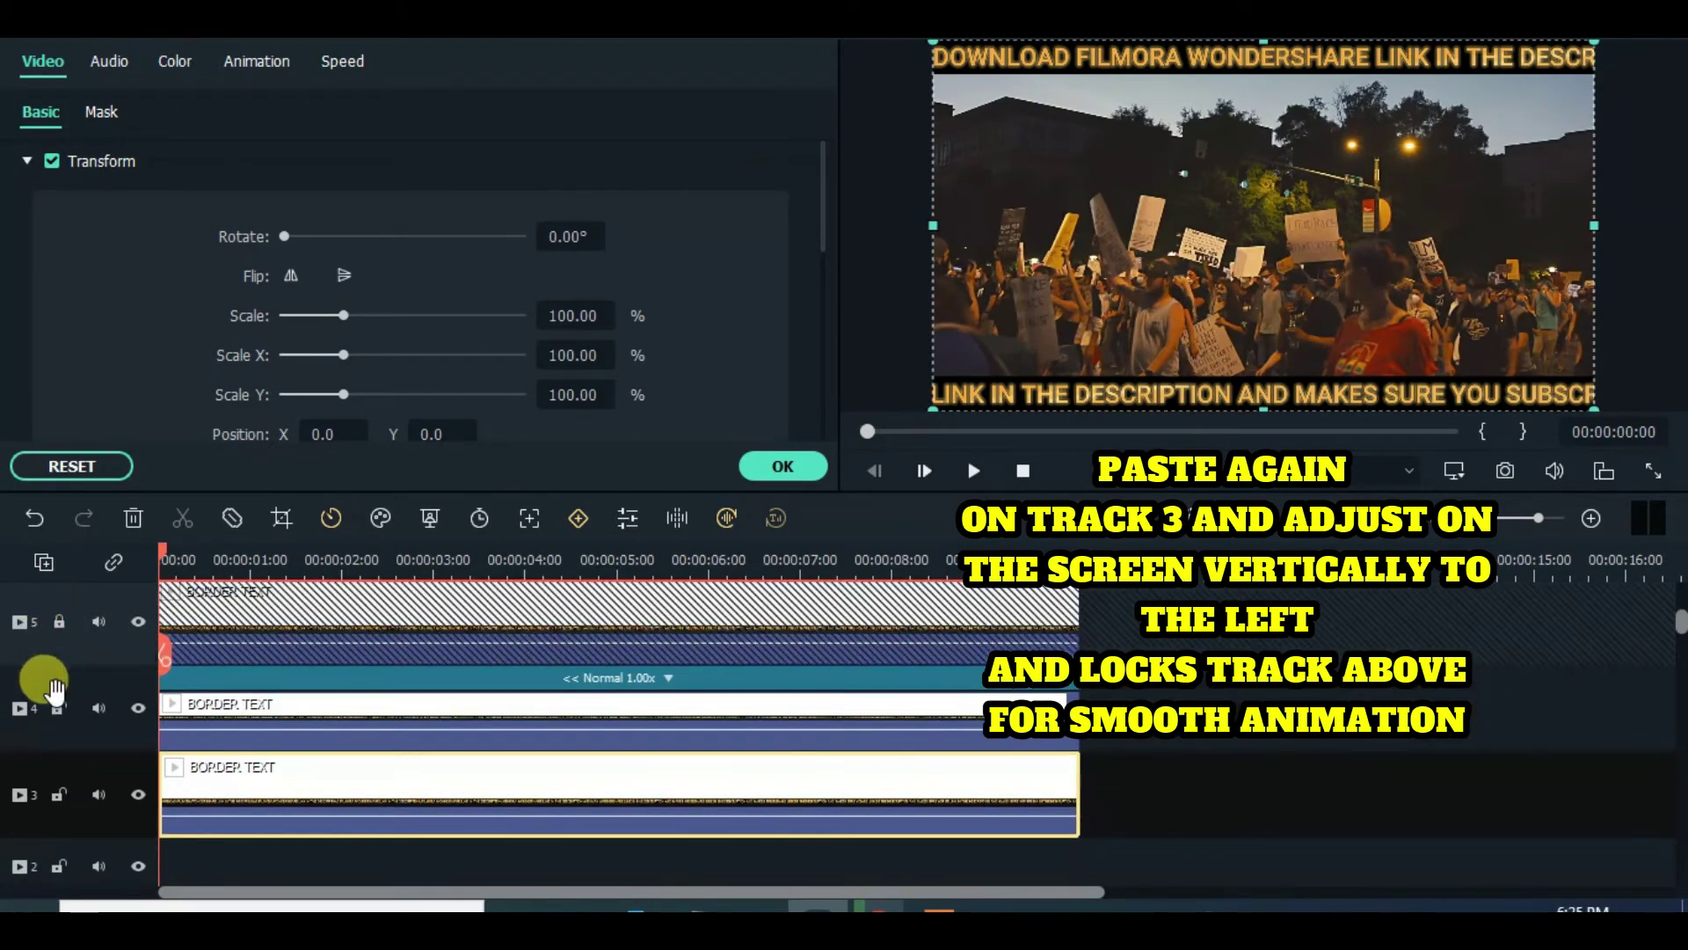
left_click(58, 707)
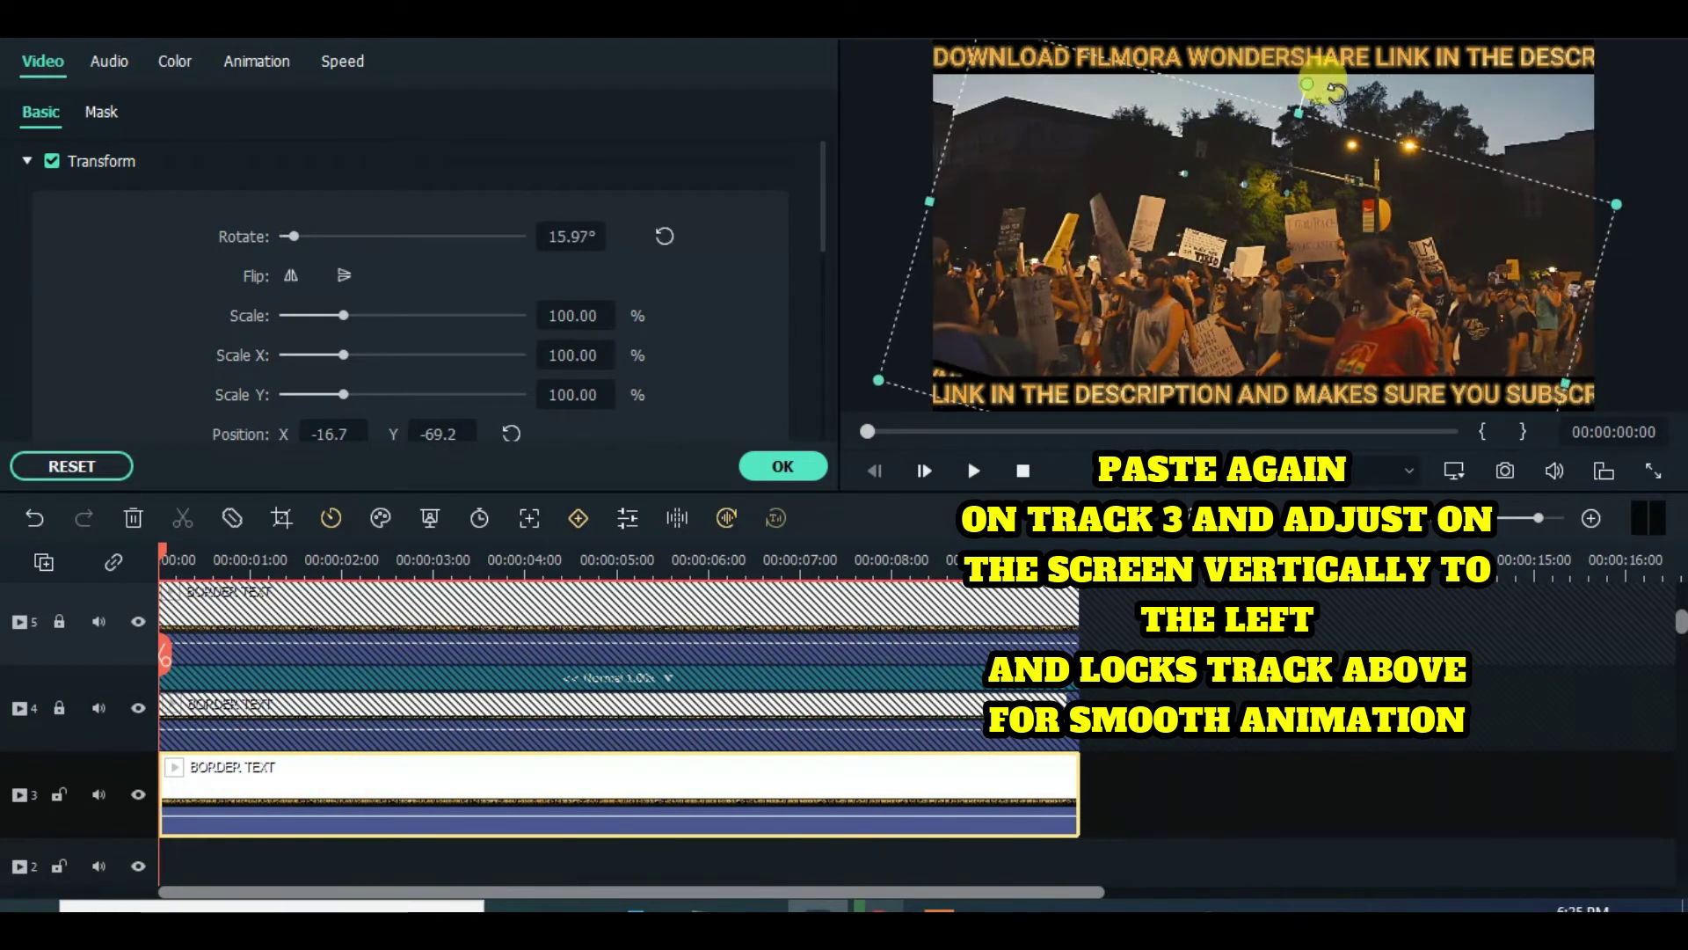
left_click_drag(1336, 91, 1089, 309)
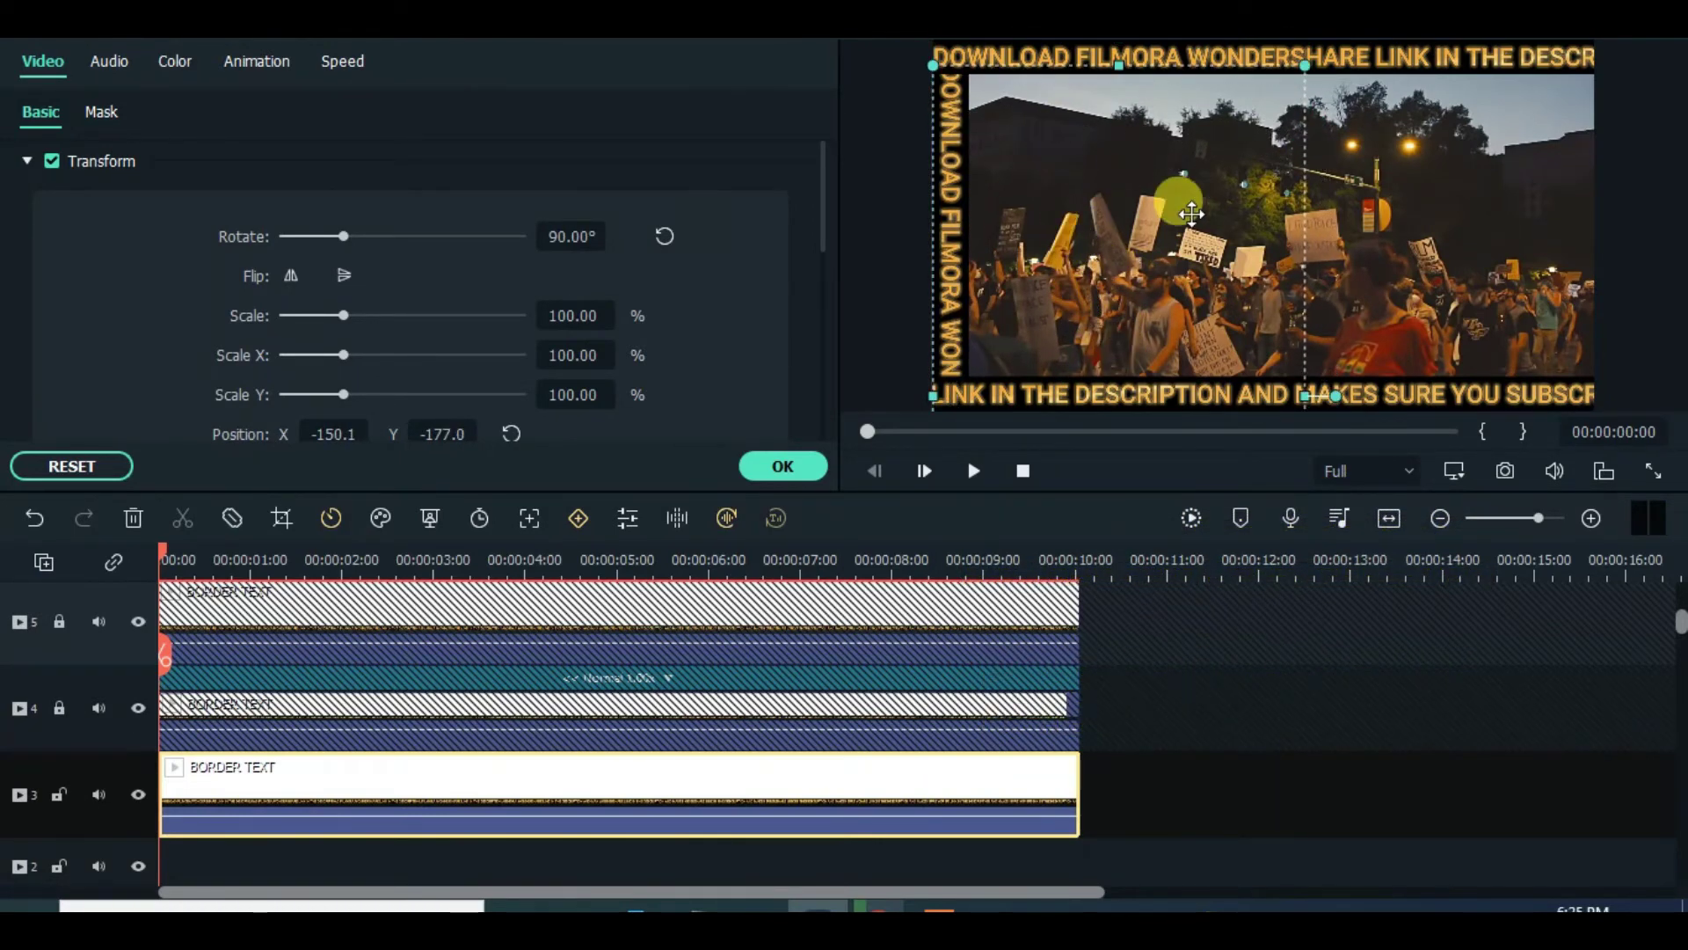
left_click(1372, 160)
left_click(1091, 183)
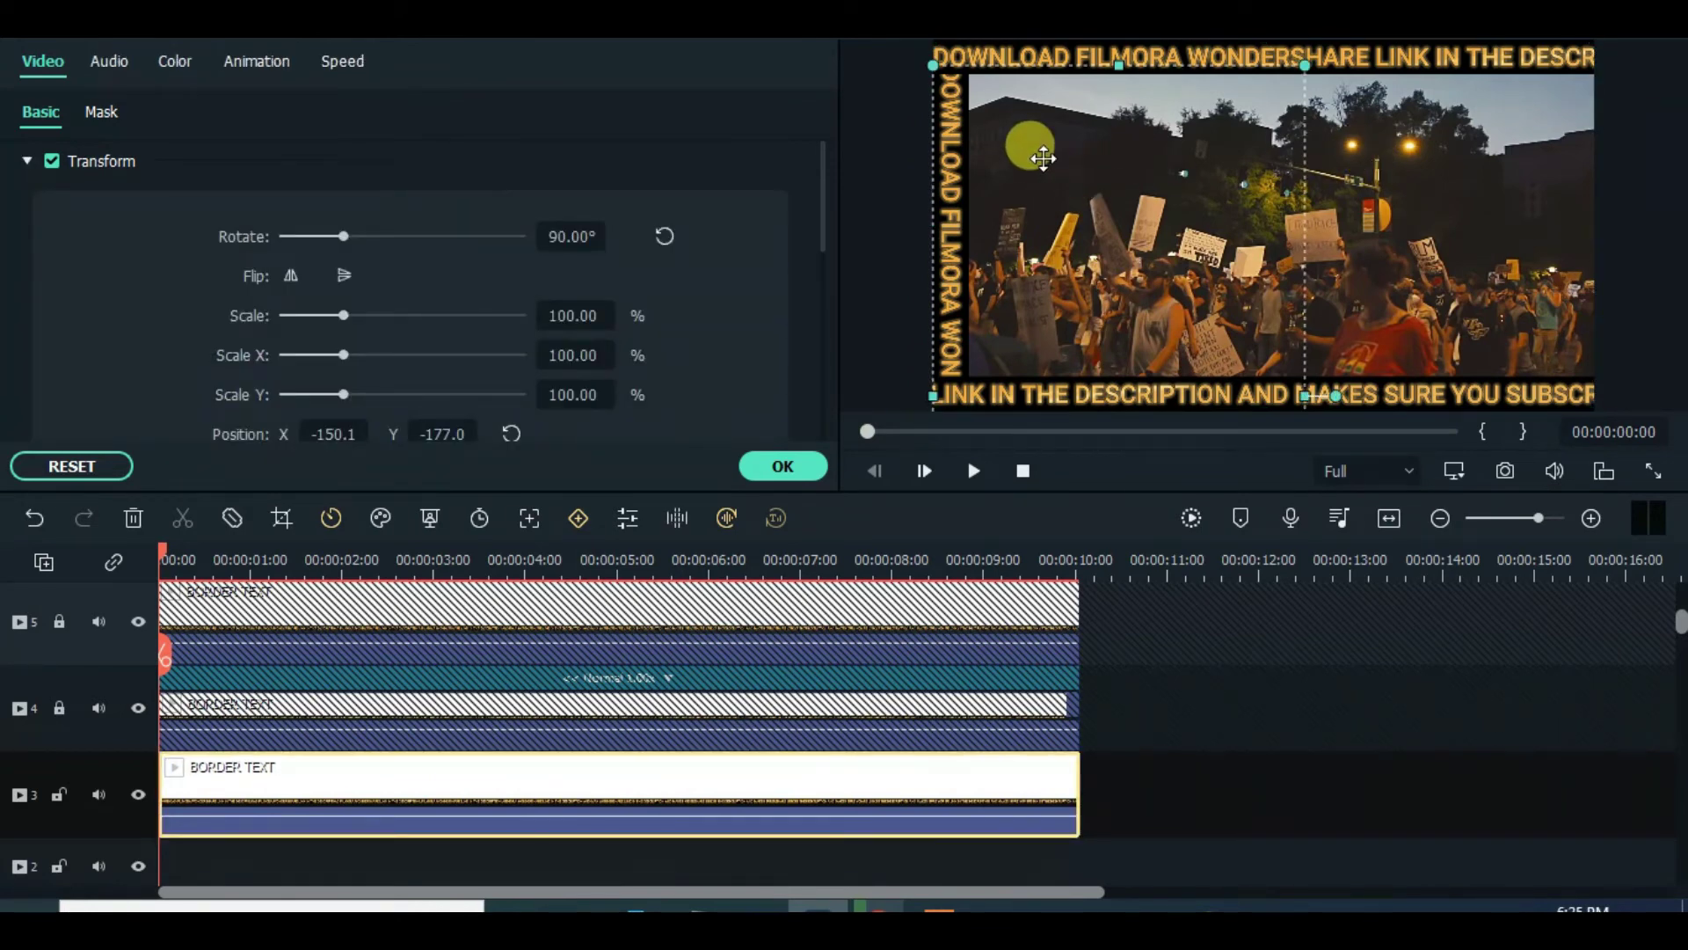
left_click(1231, 183)
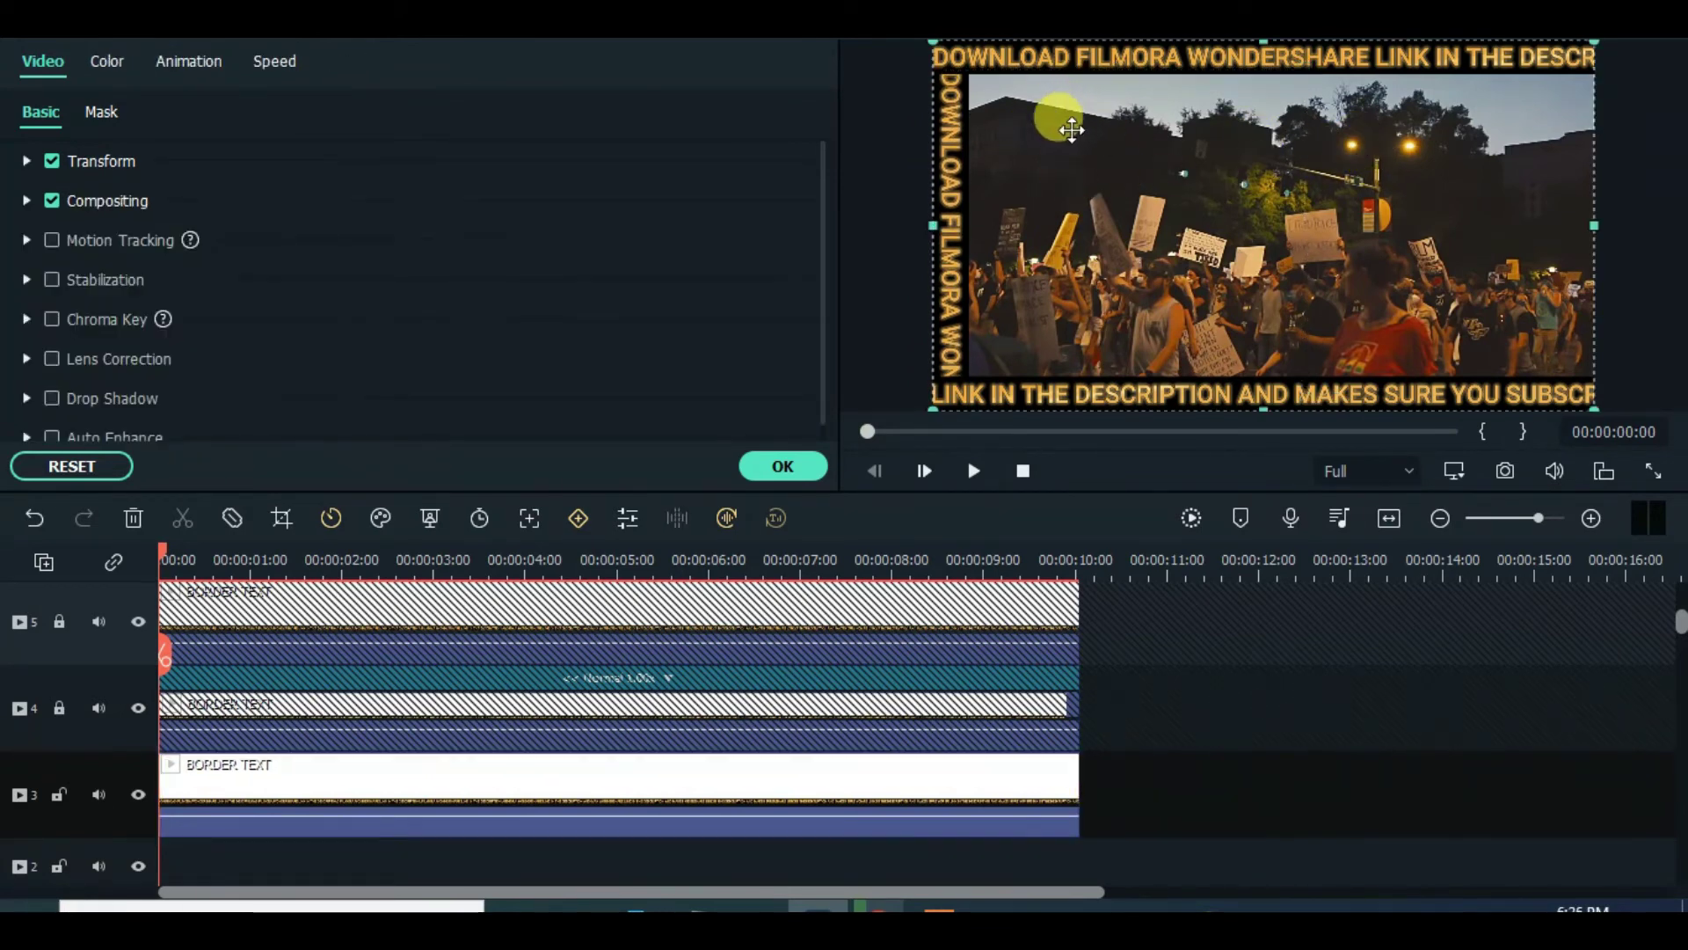
left_click(1072, 130)
left_click(1149, 190)
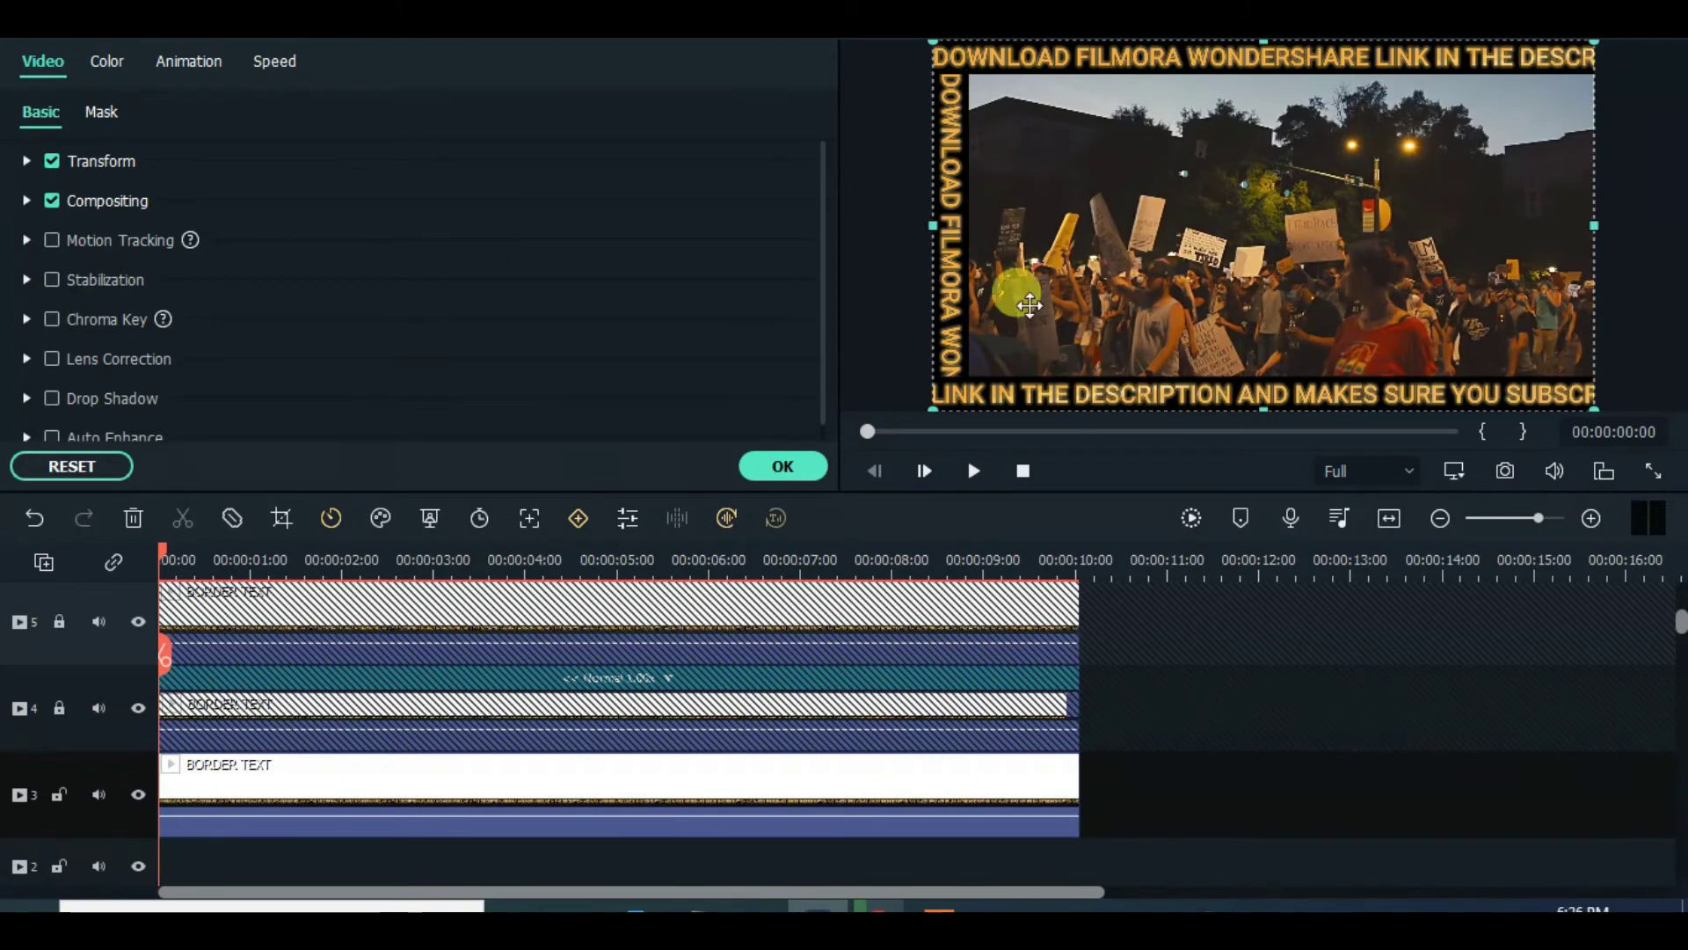
Copy the vertical BORDER TEXT clip from track 3 and paste a duplicate onto track 2.
left_click_drag(1675, 620, 1678, 686)
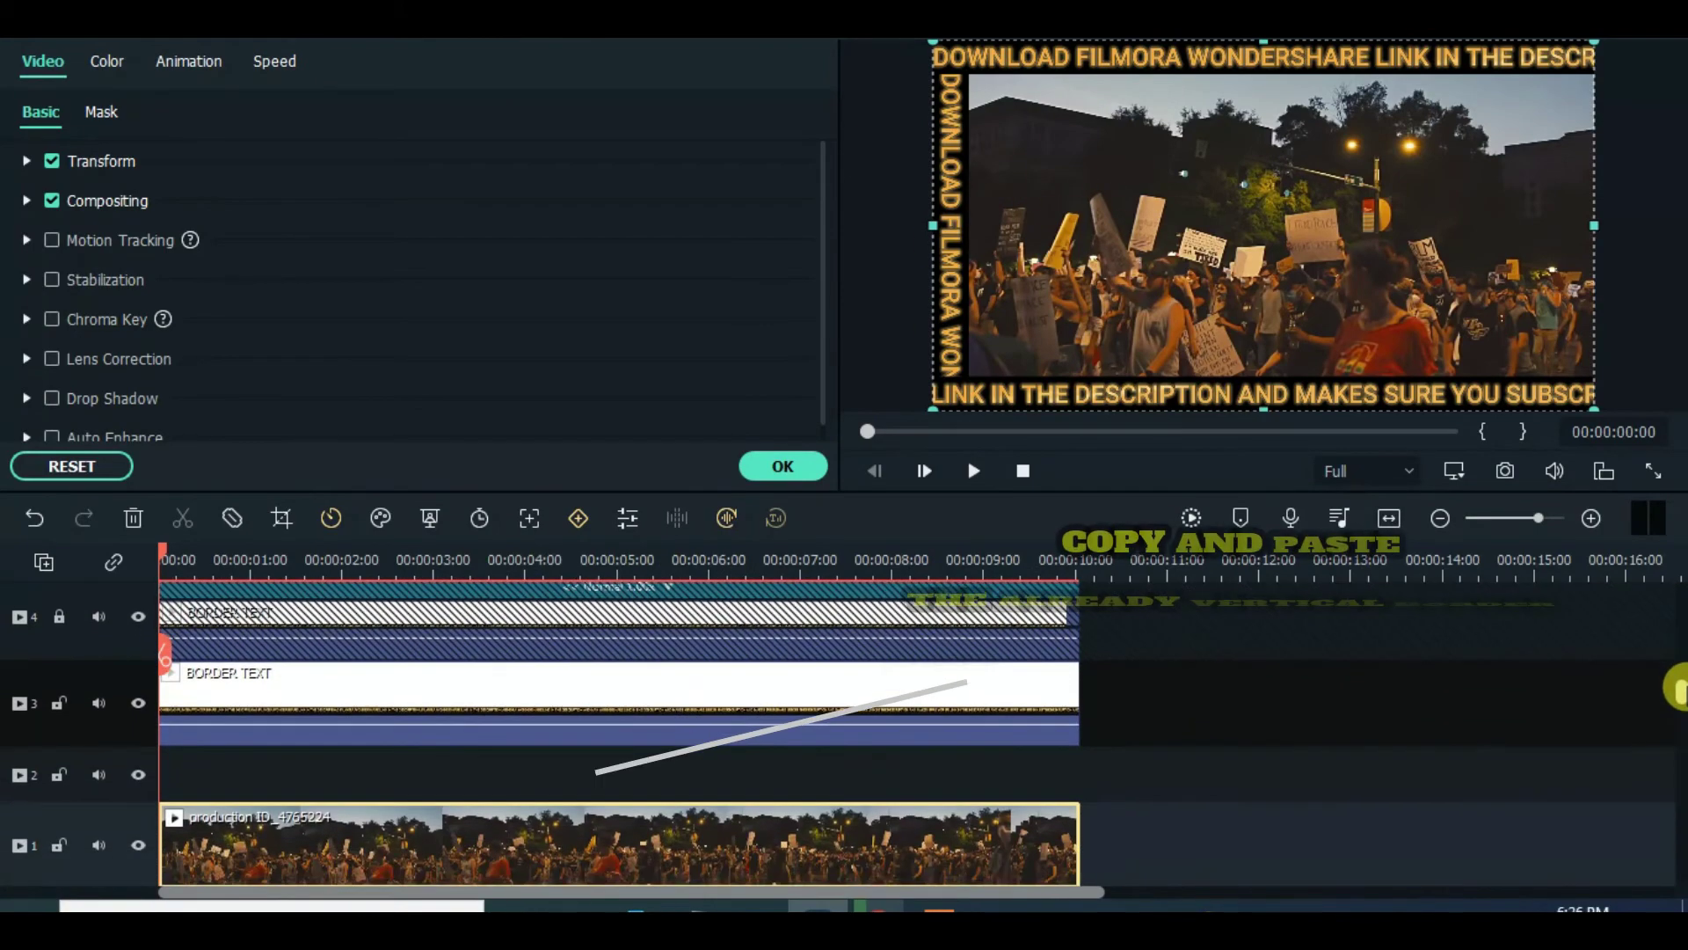
left_click(335, 672)
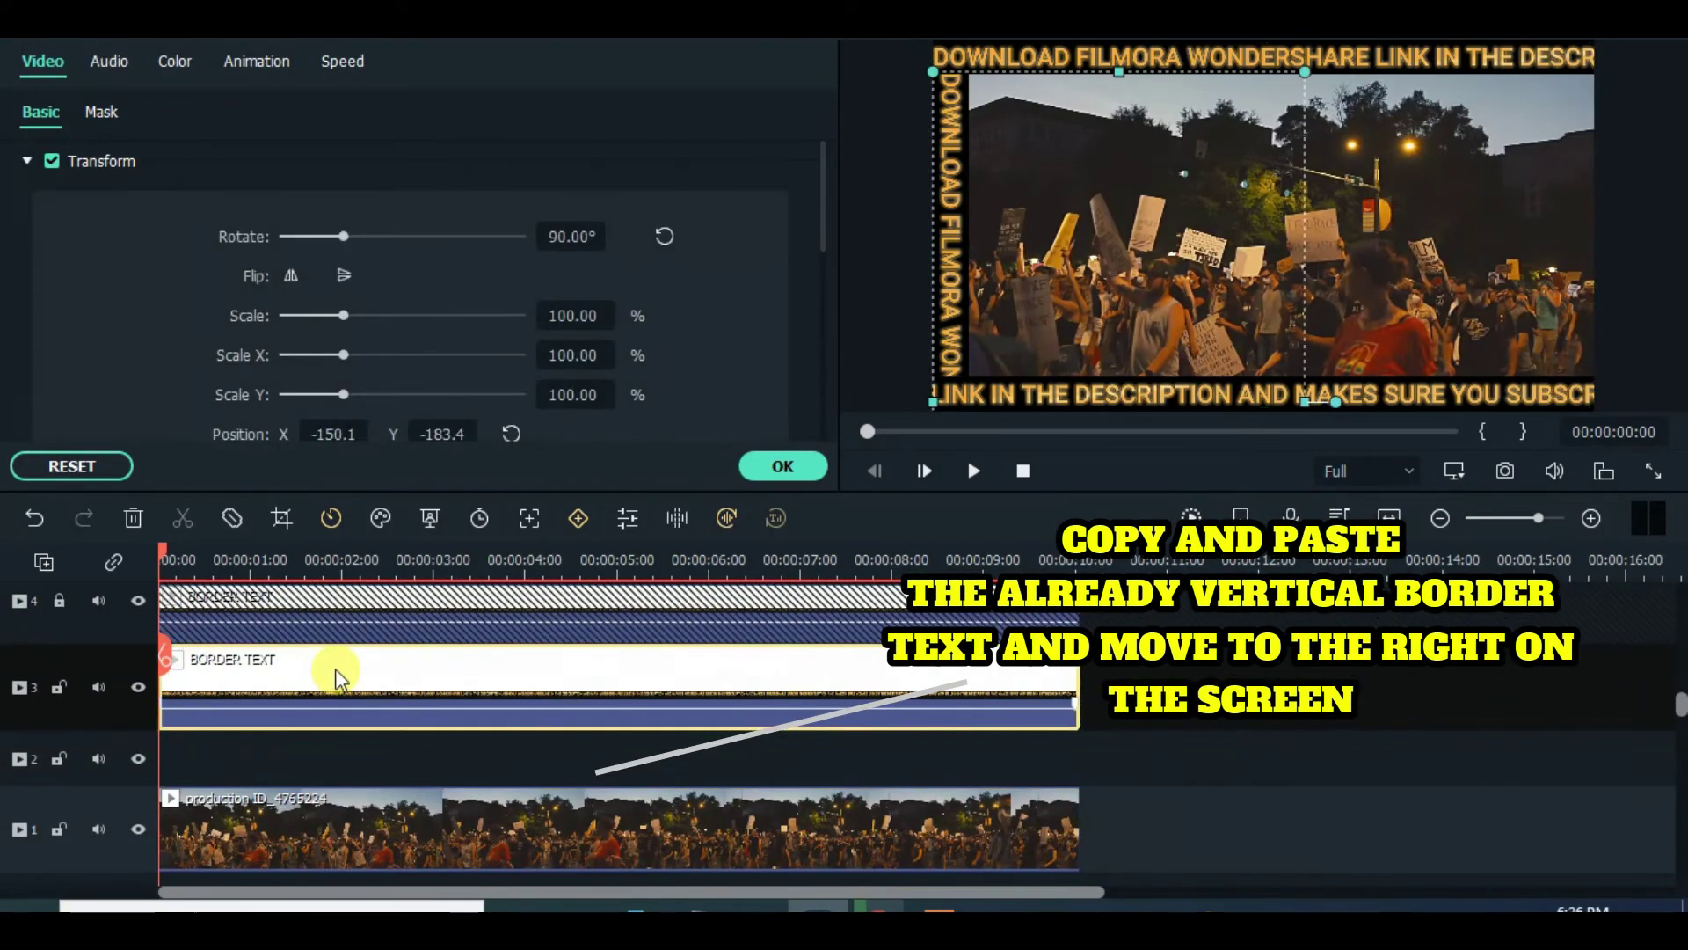
right_click(345, 668)
left_click(399, 218)
right_click(190, 760)
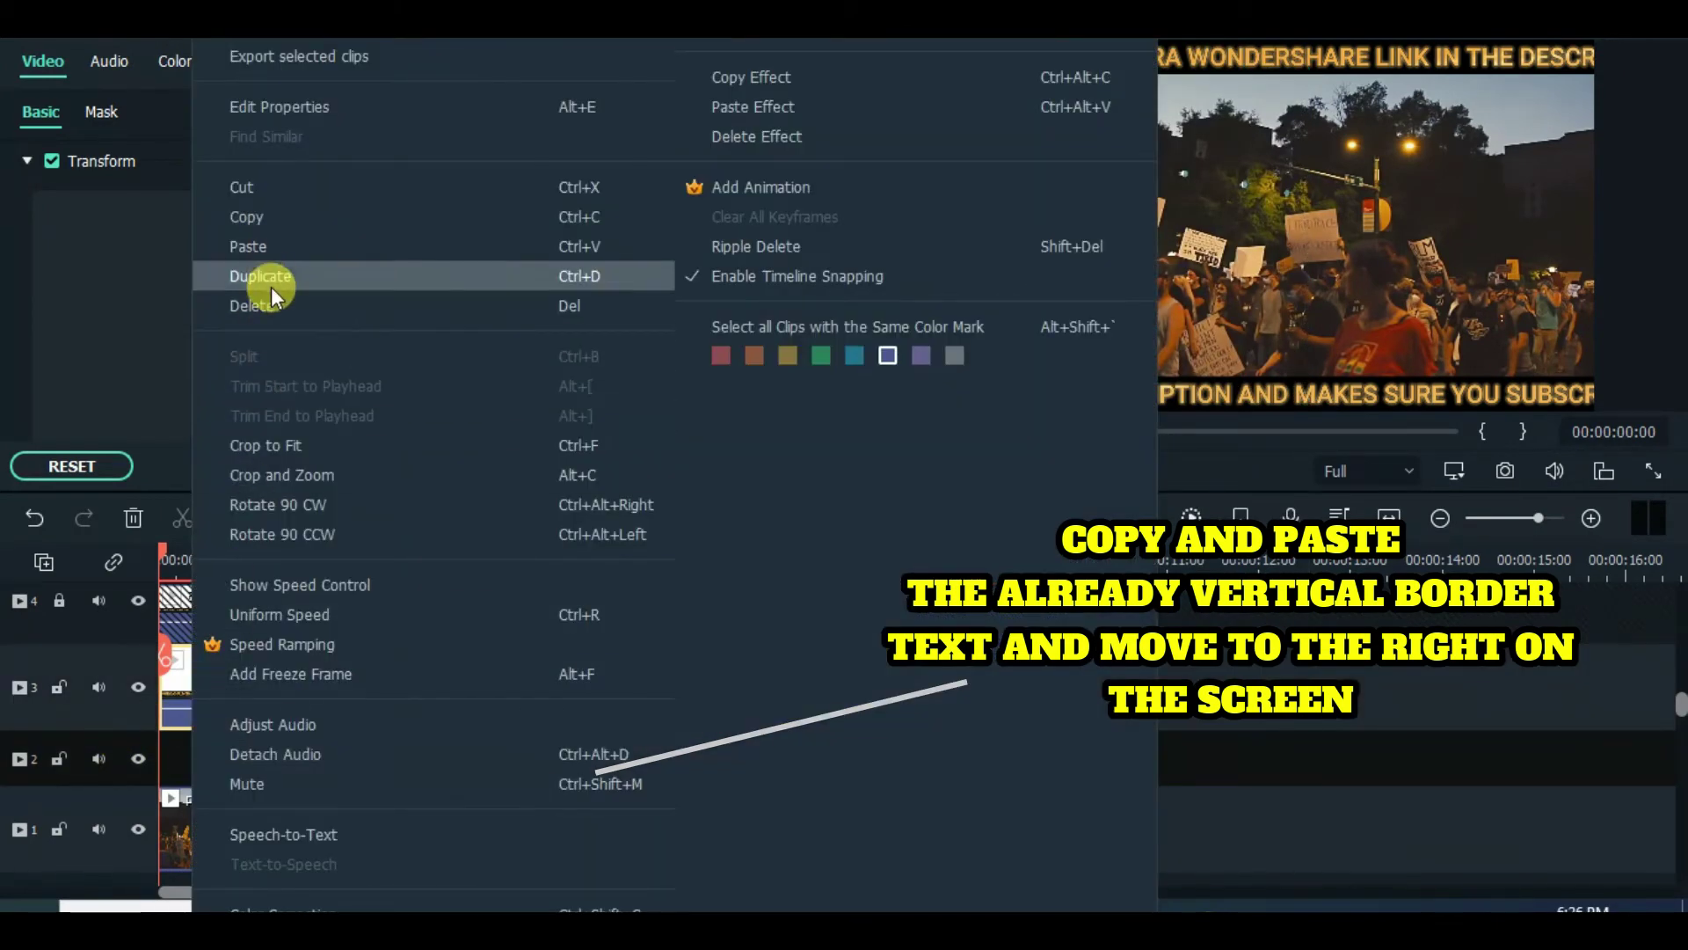
left_click(271, 255)
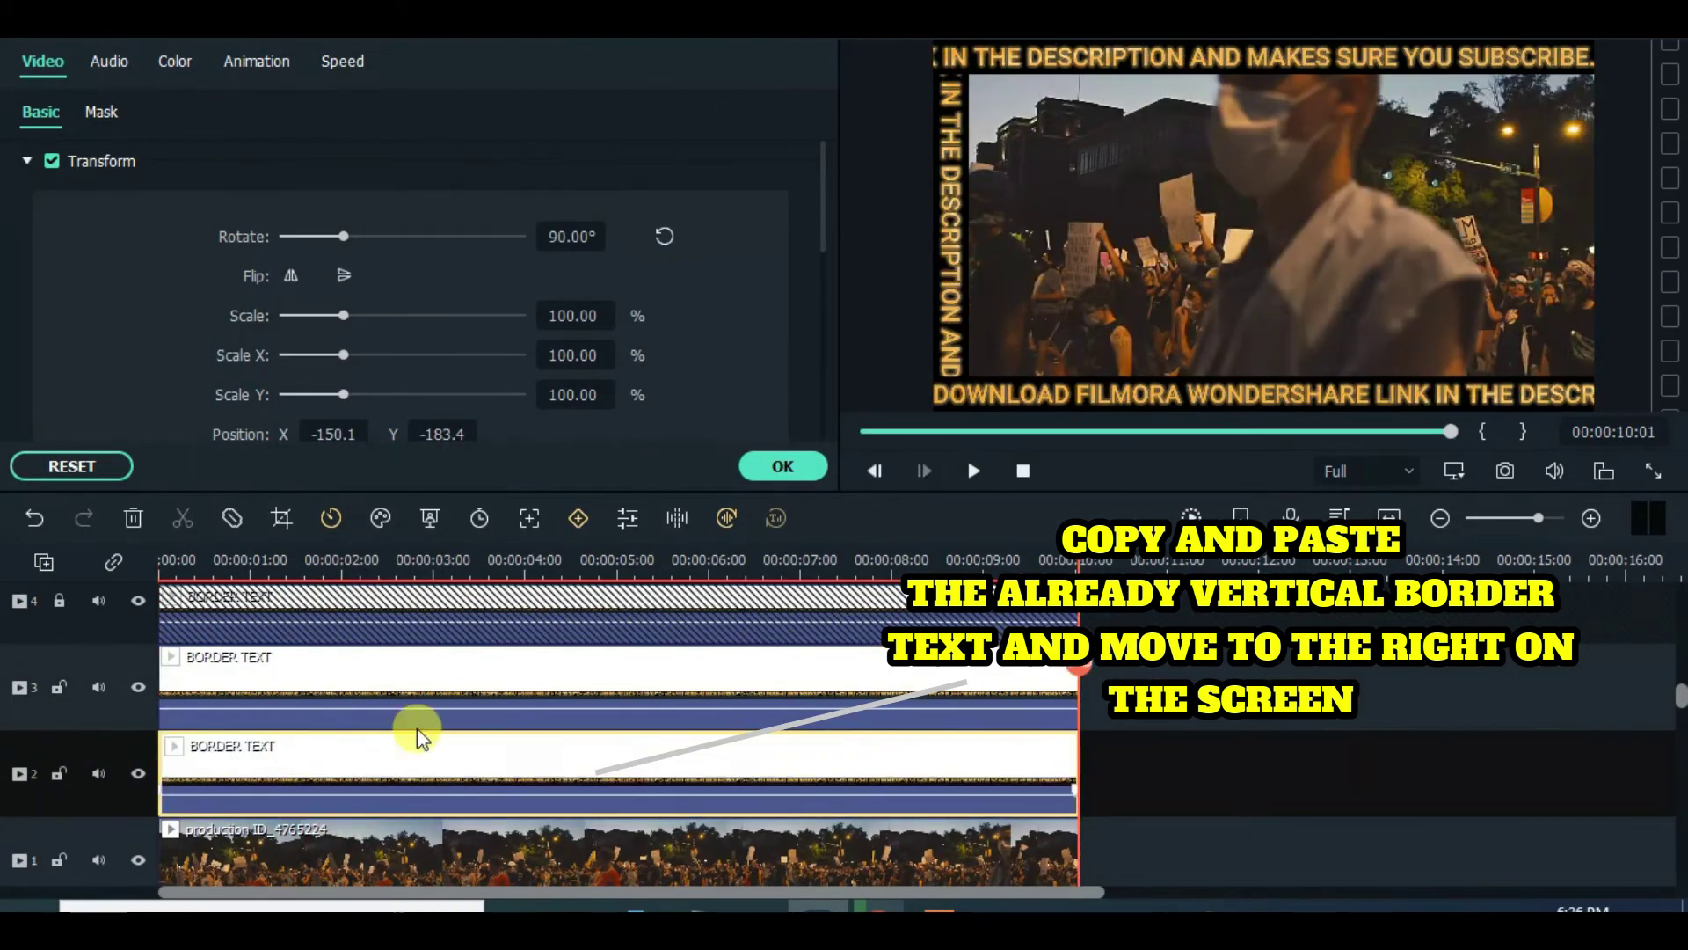
Lock track 3 and return the playhead to the start.
left_click(60, 686)
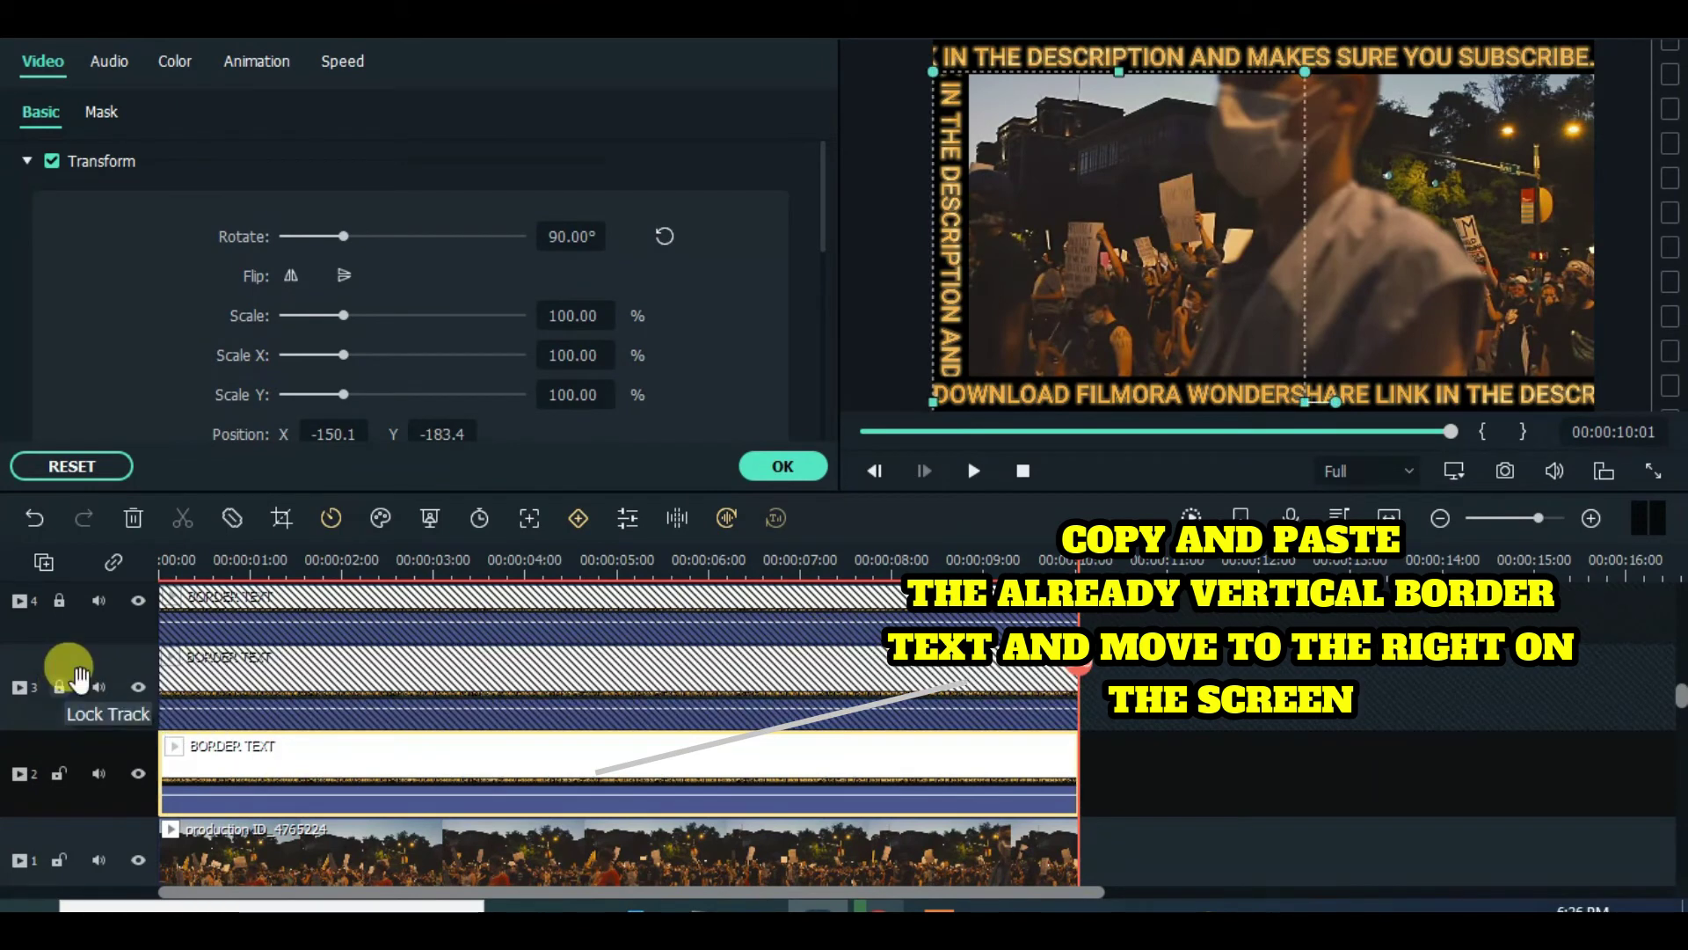
left_click(393, 763)
key("Home")
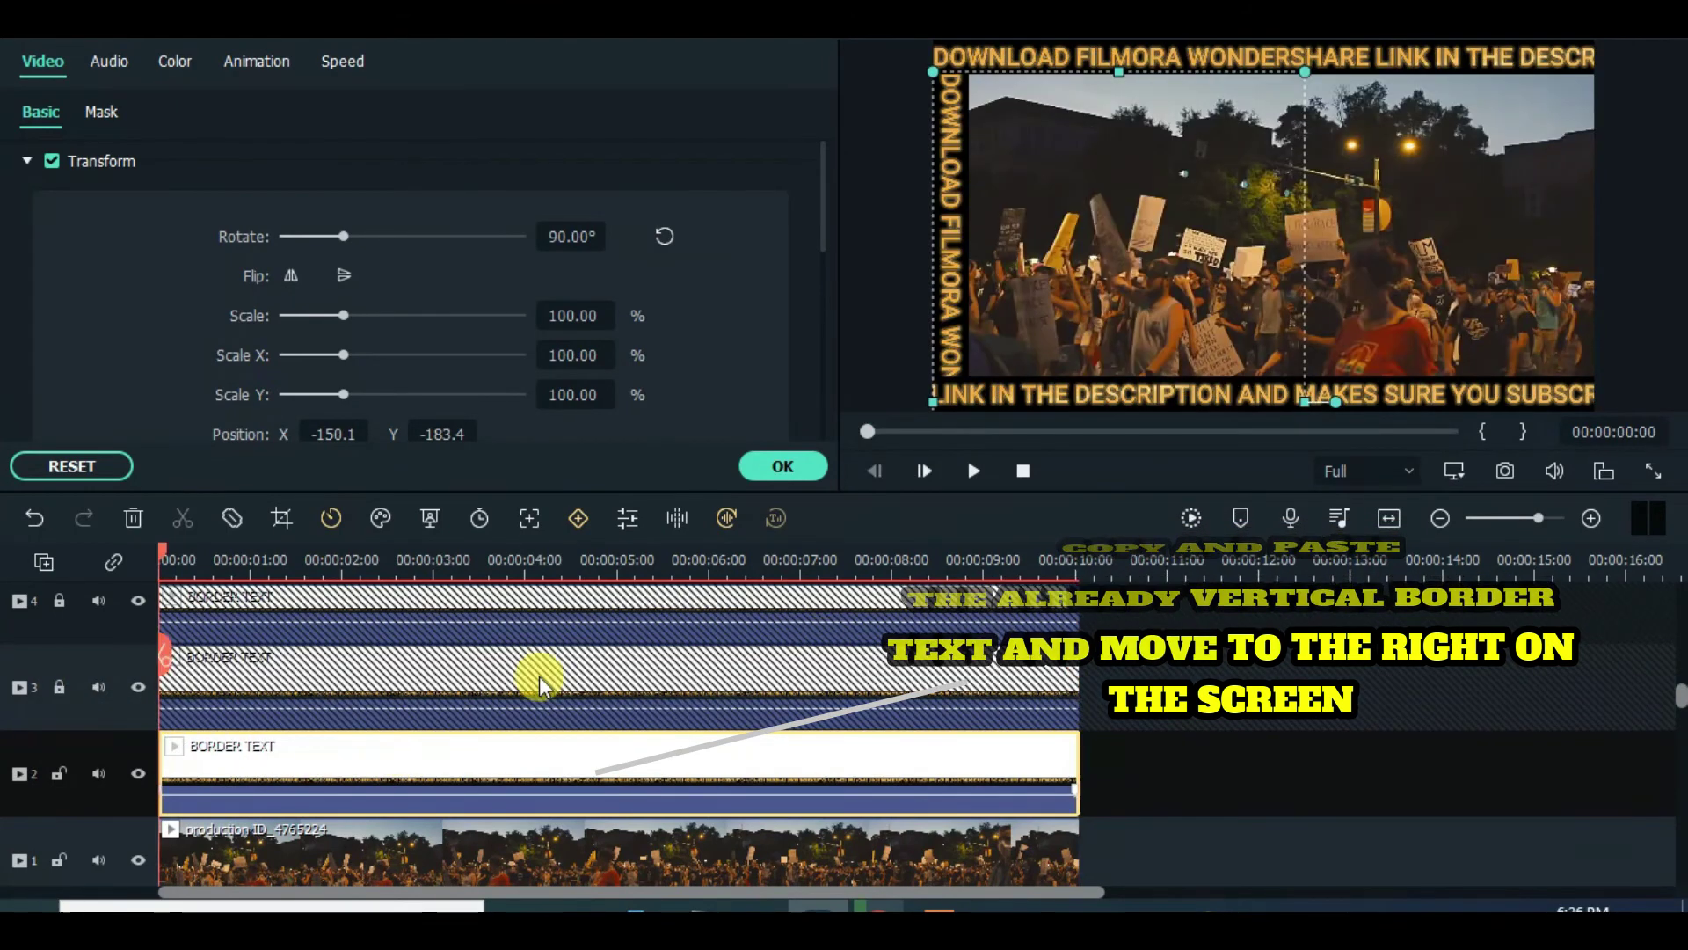
Drag the track 2 copy of the border text to the frame's right edge, Position X 501.3.
left_click(1048, 259)
left_click_drag(1058, 262, 1612, 254)
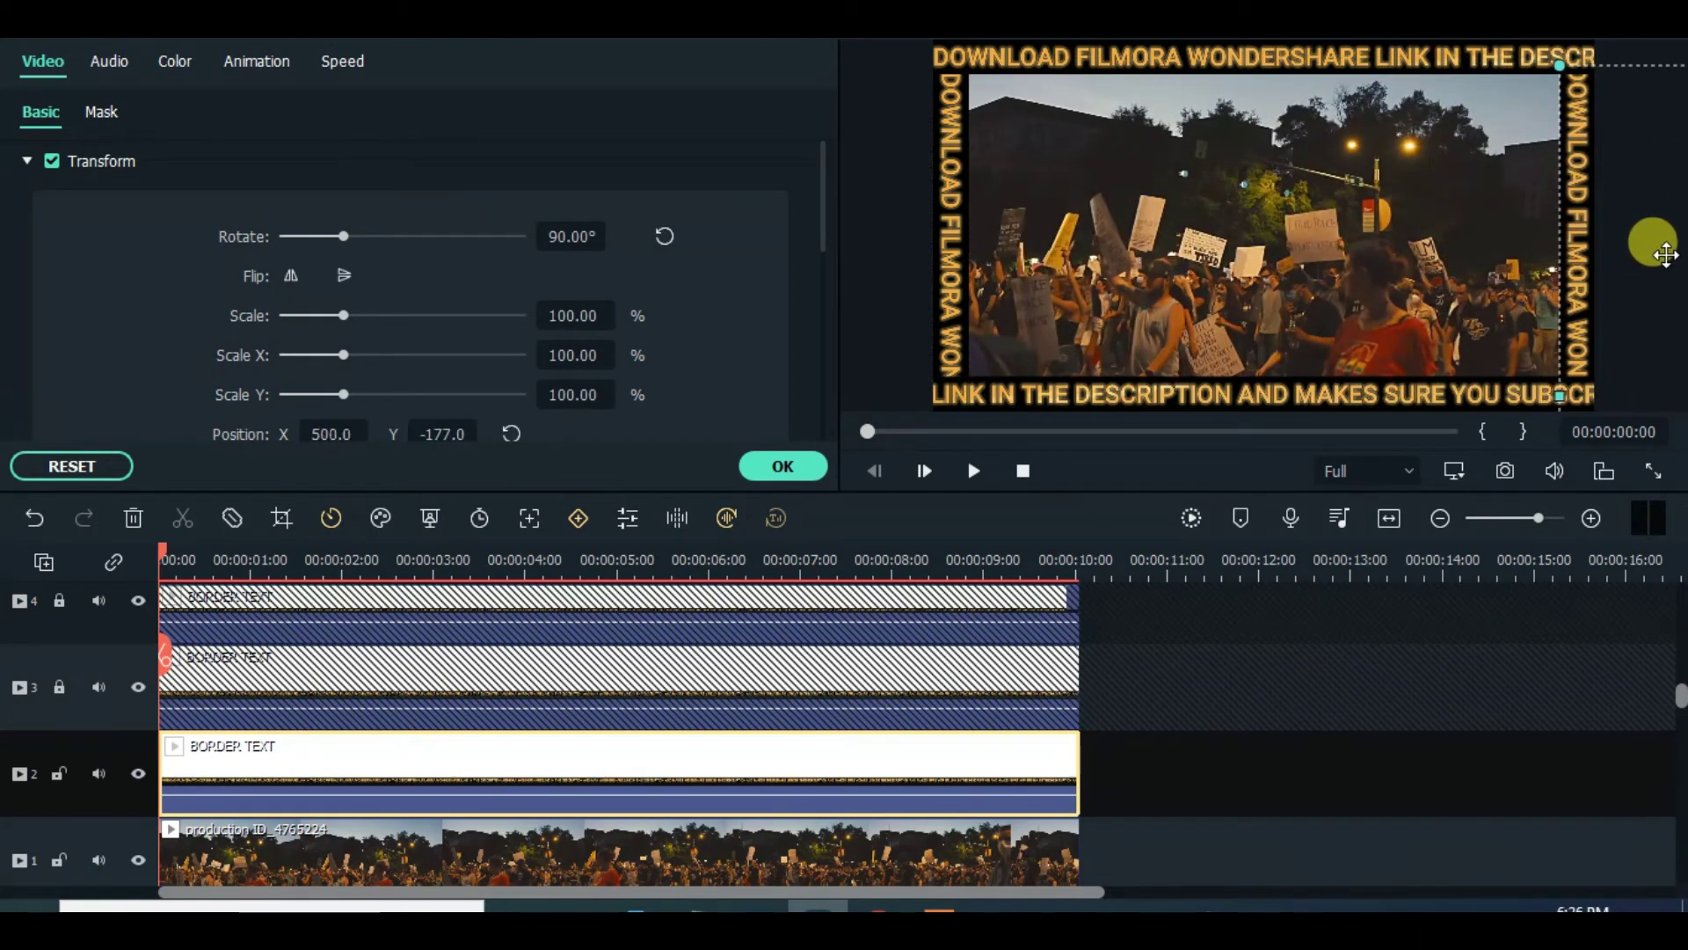
left_click(1465, 225)
left_click(1569, 176)
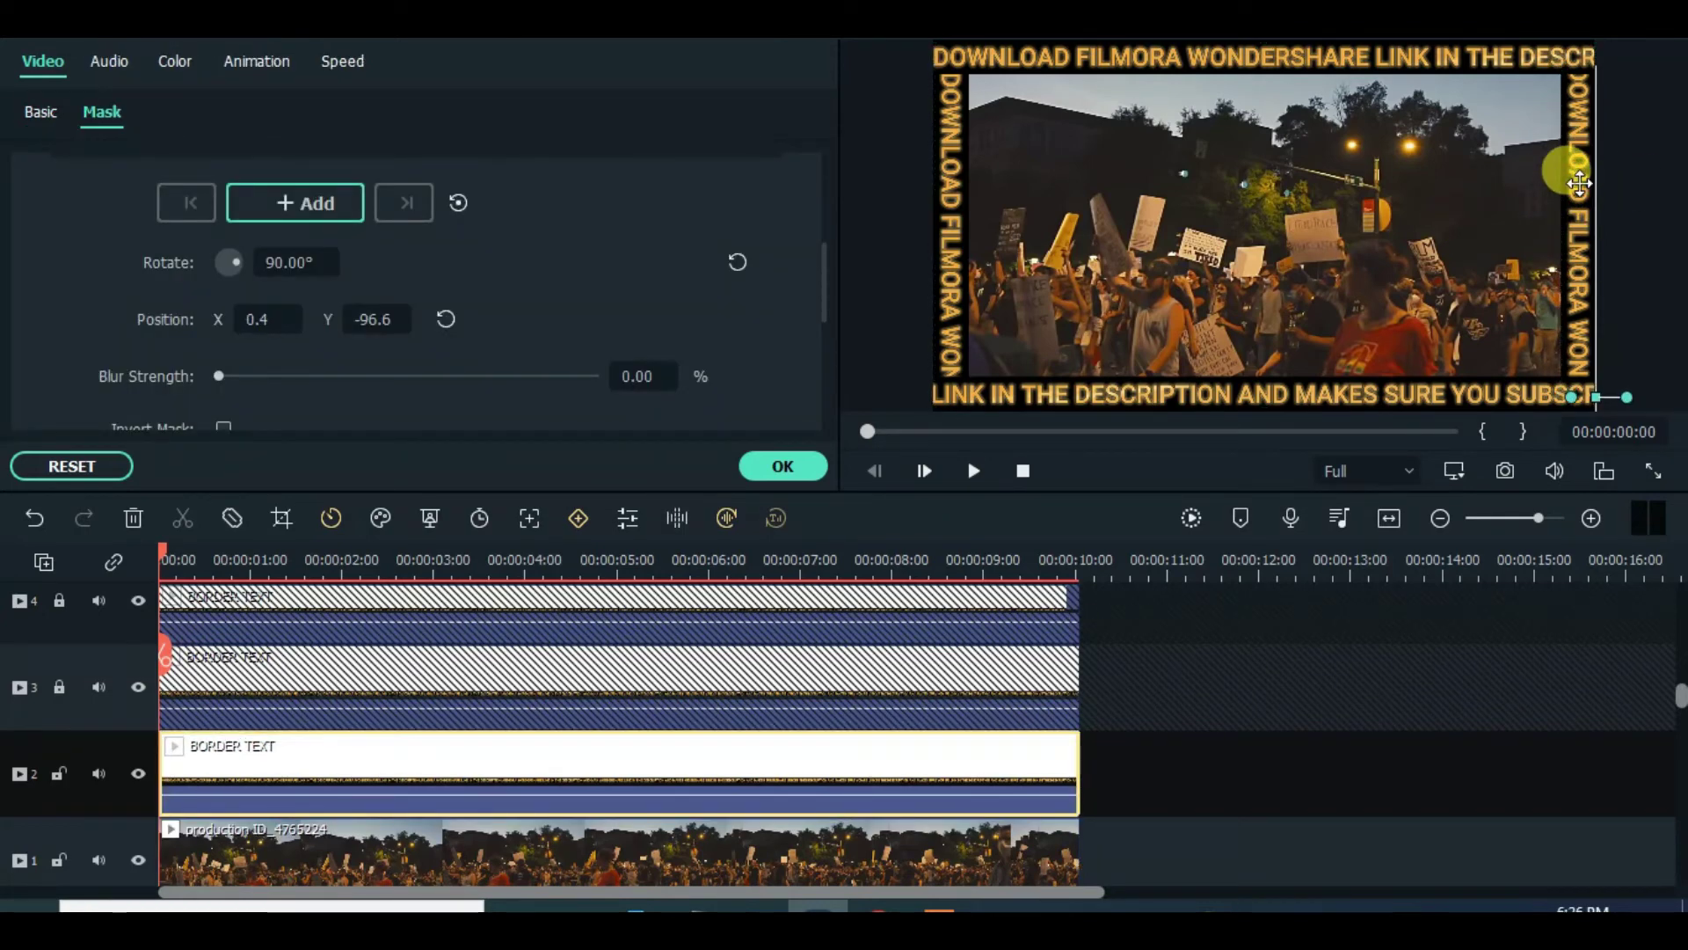
left_click(1595, 119)
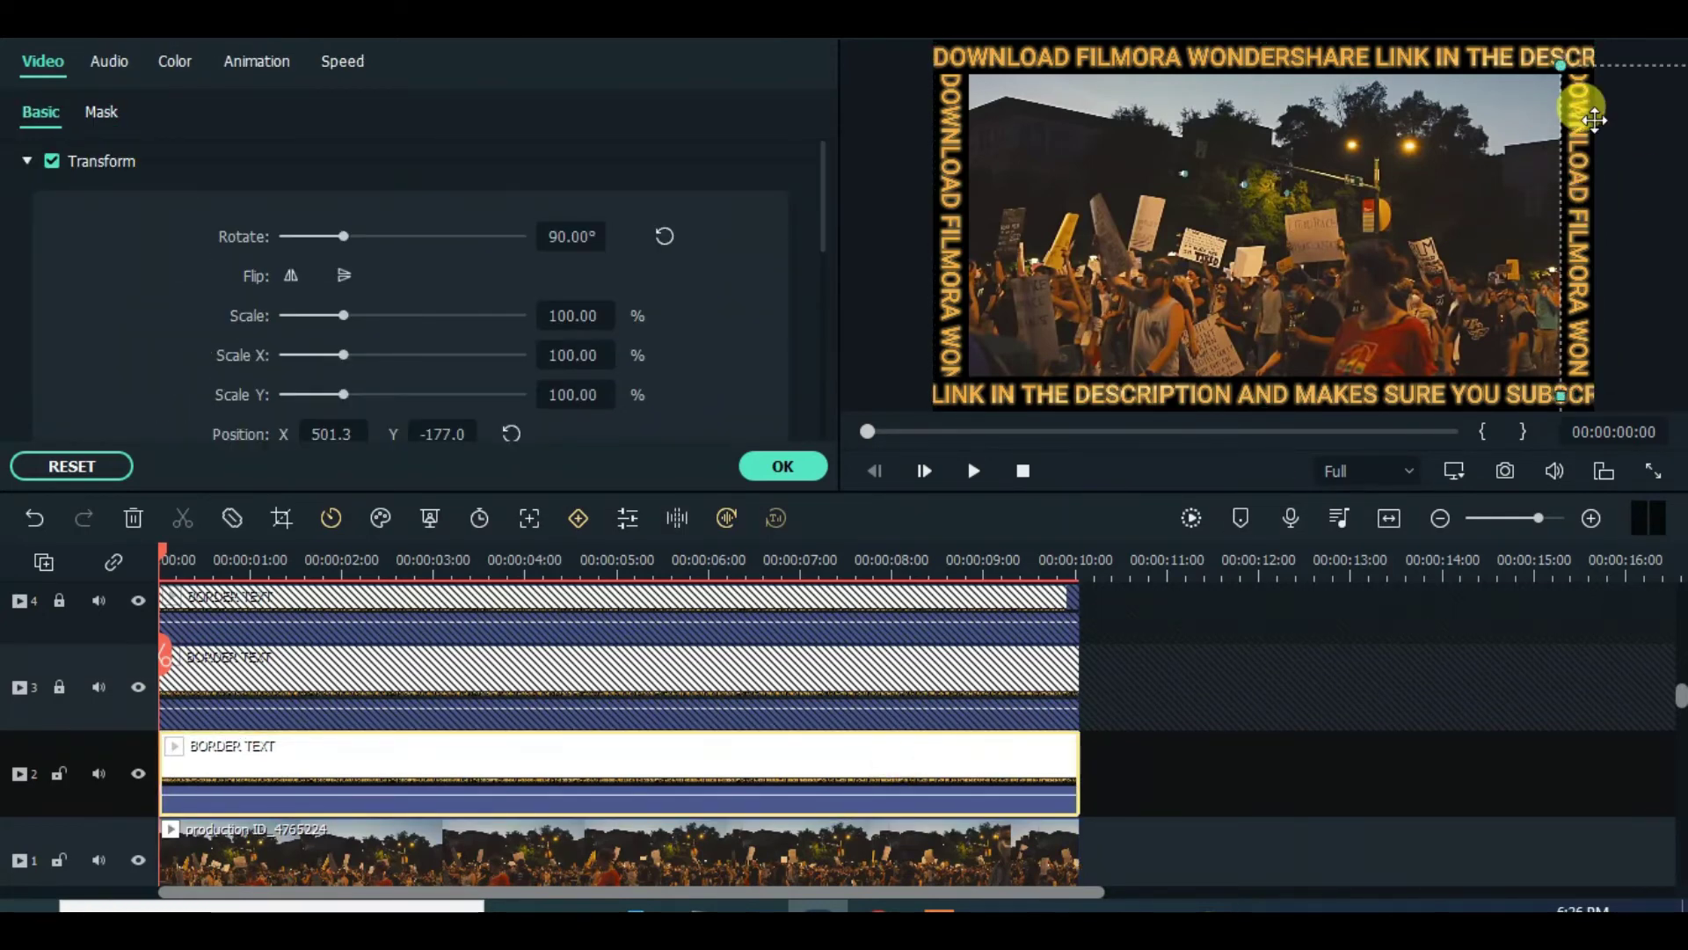
left_click(1552, 141)
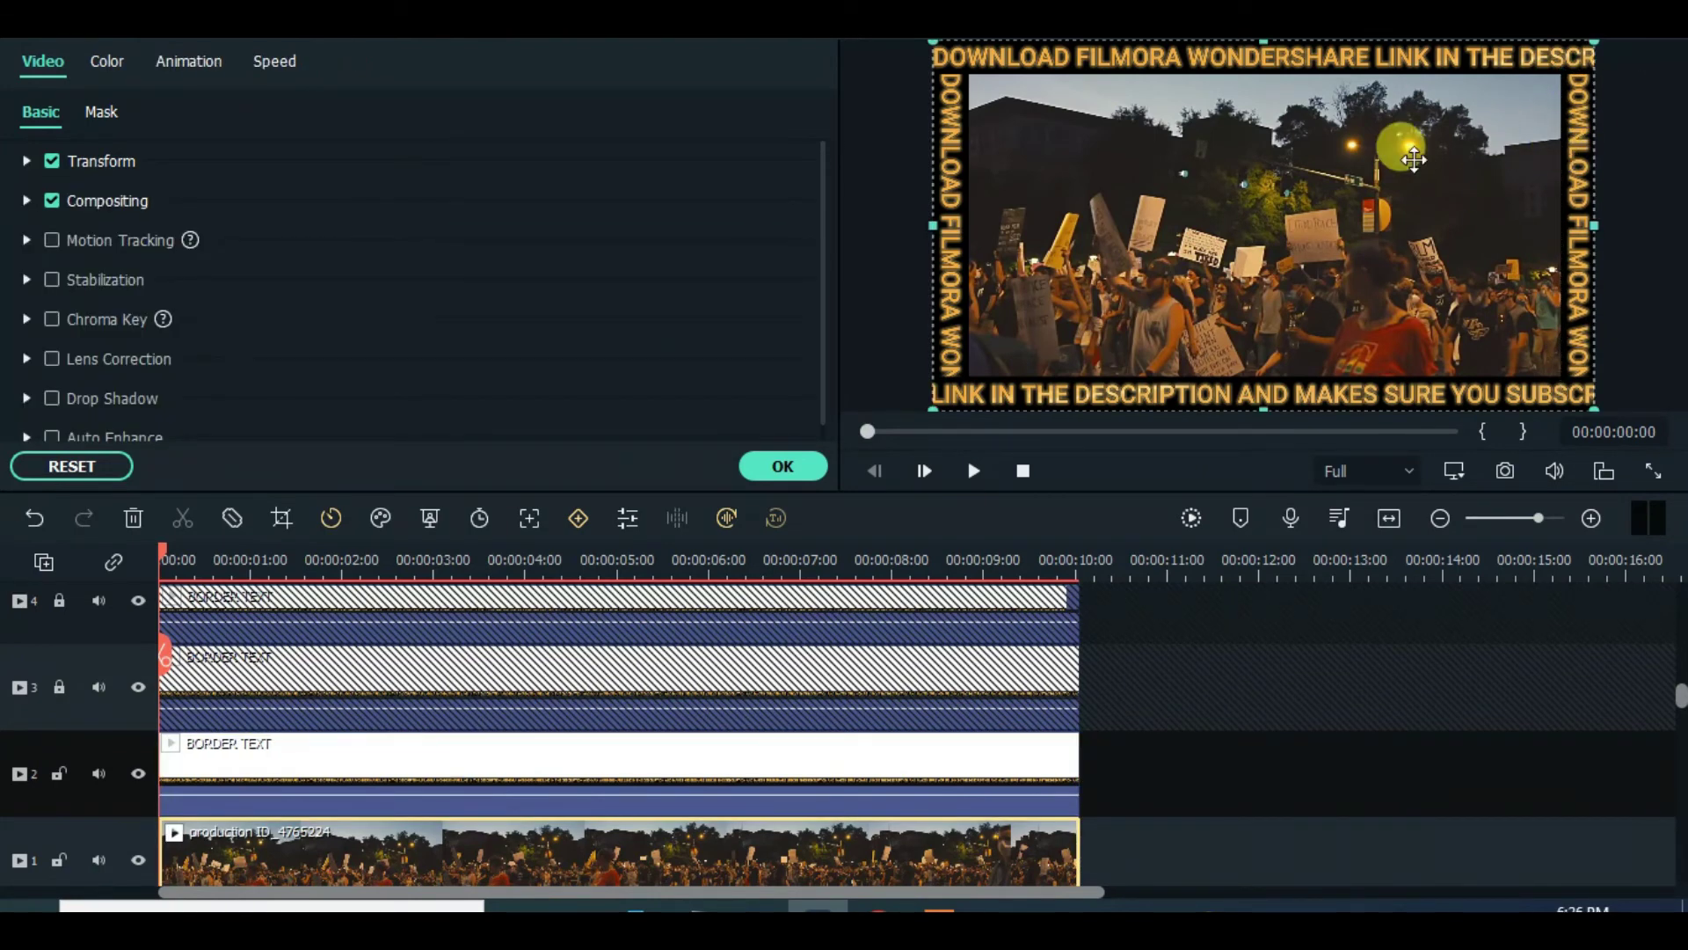
left_click(320, 755)
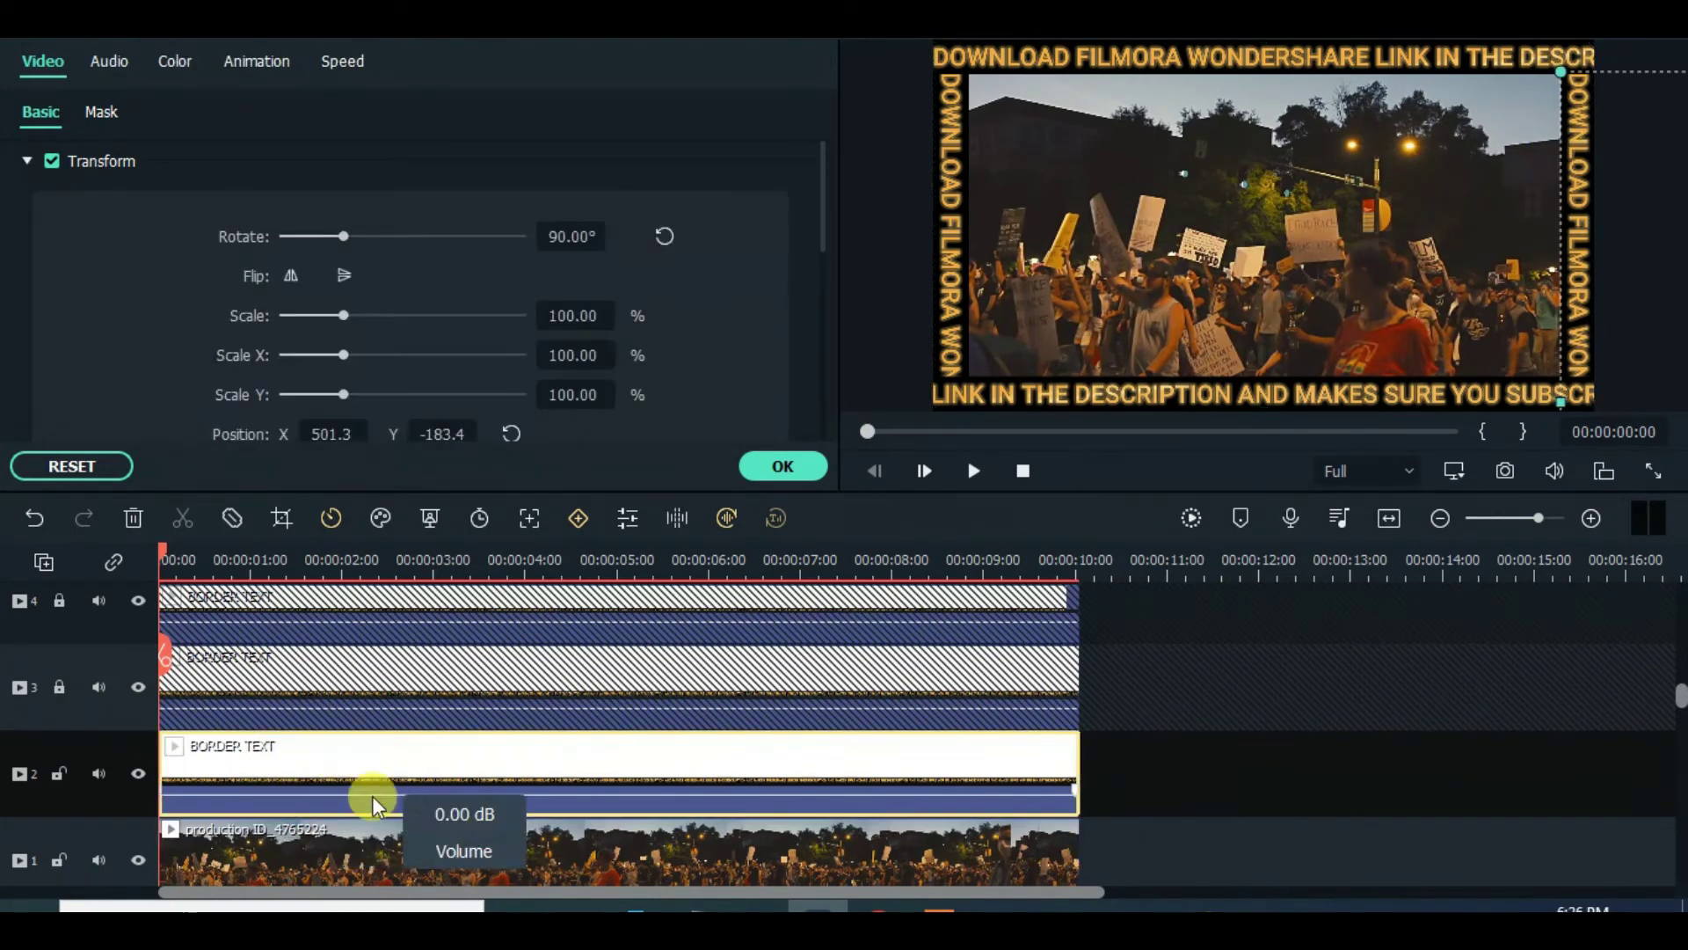
Reverse the track 2 border text clip's playback and unlock tracks 3, 4 and 5.
left_click(338, 526)
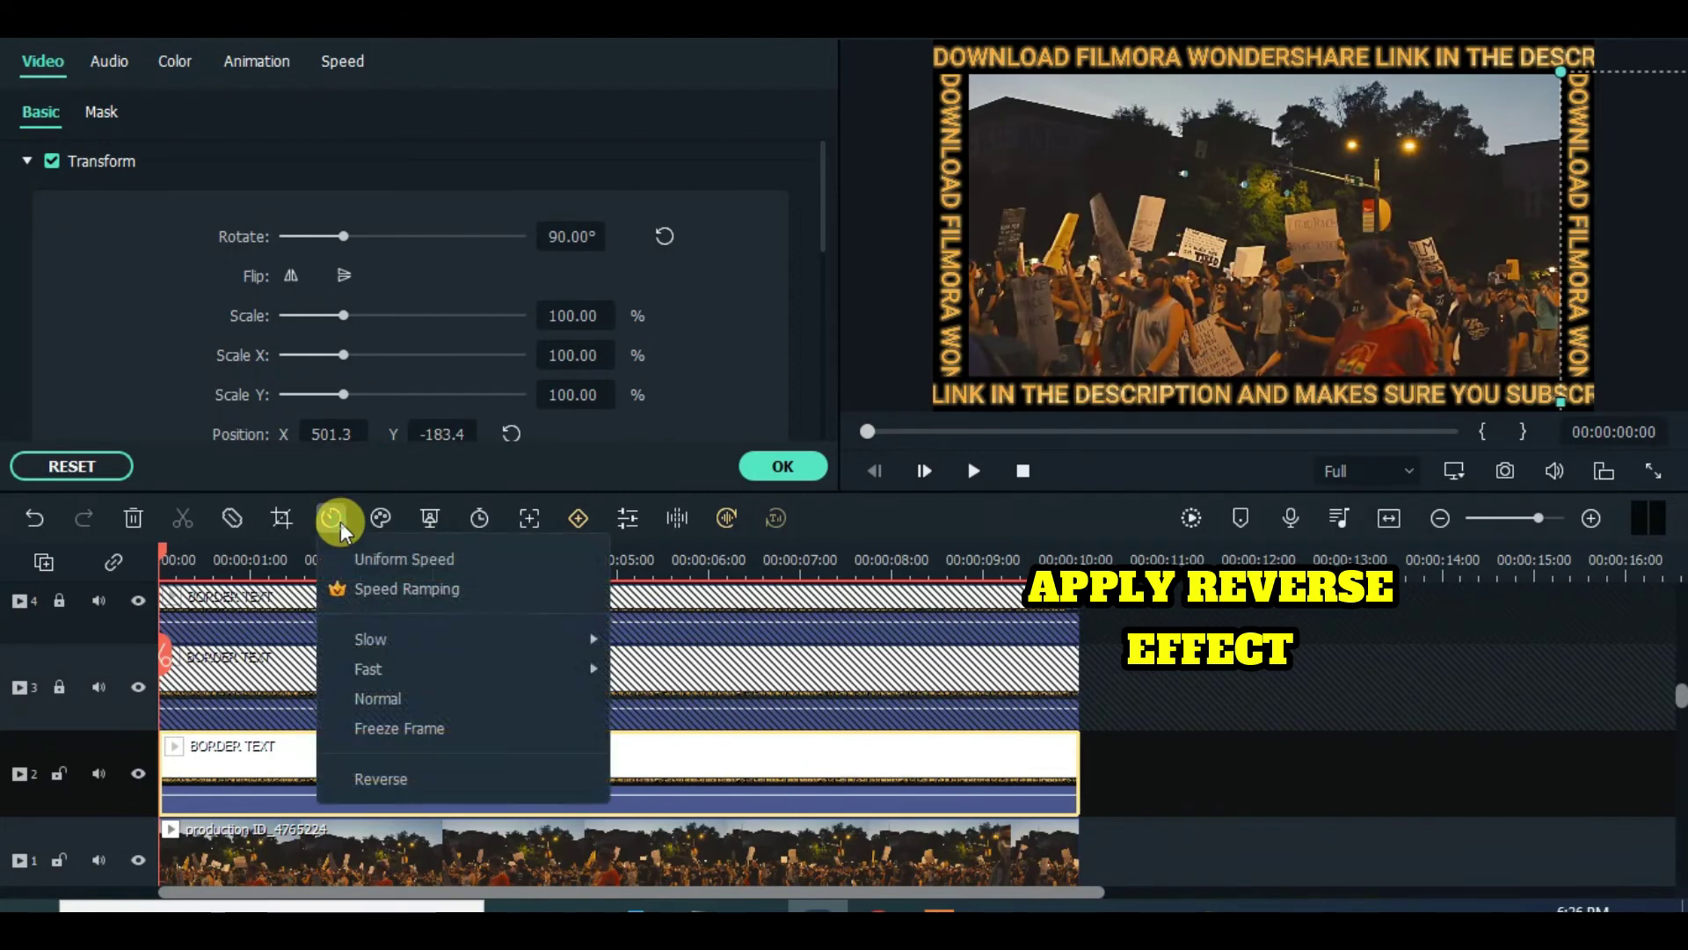
left_click(426, 780)
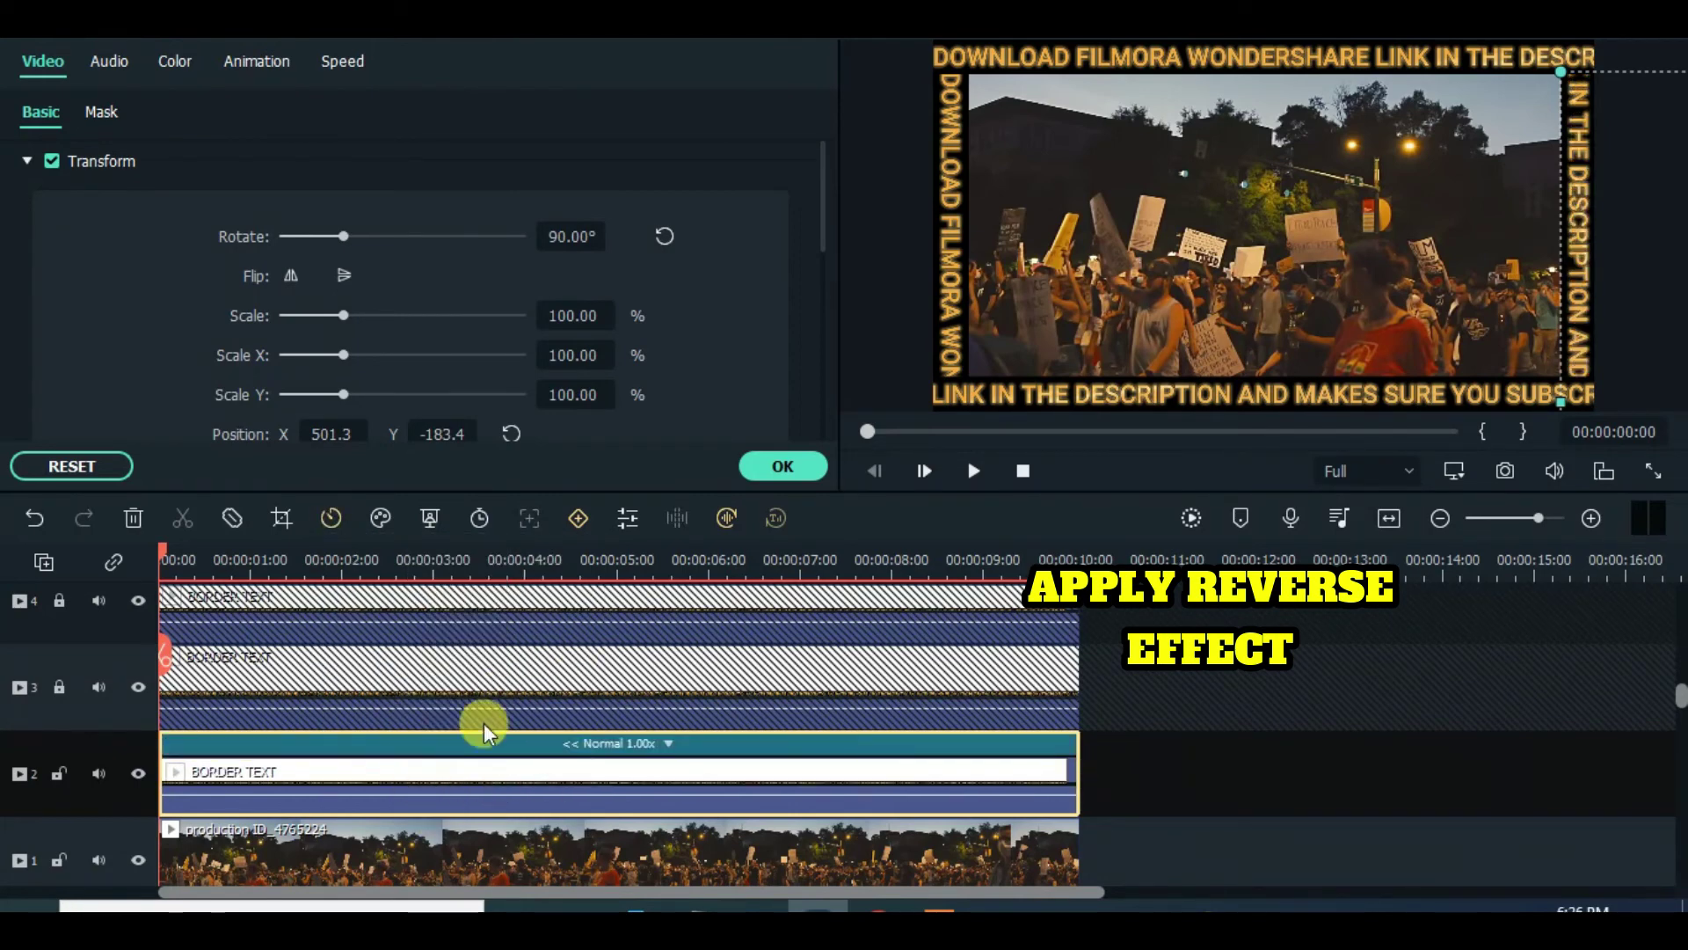
left_click(58, 687)
left_click(58, 599)
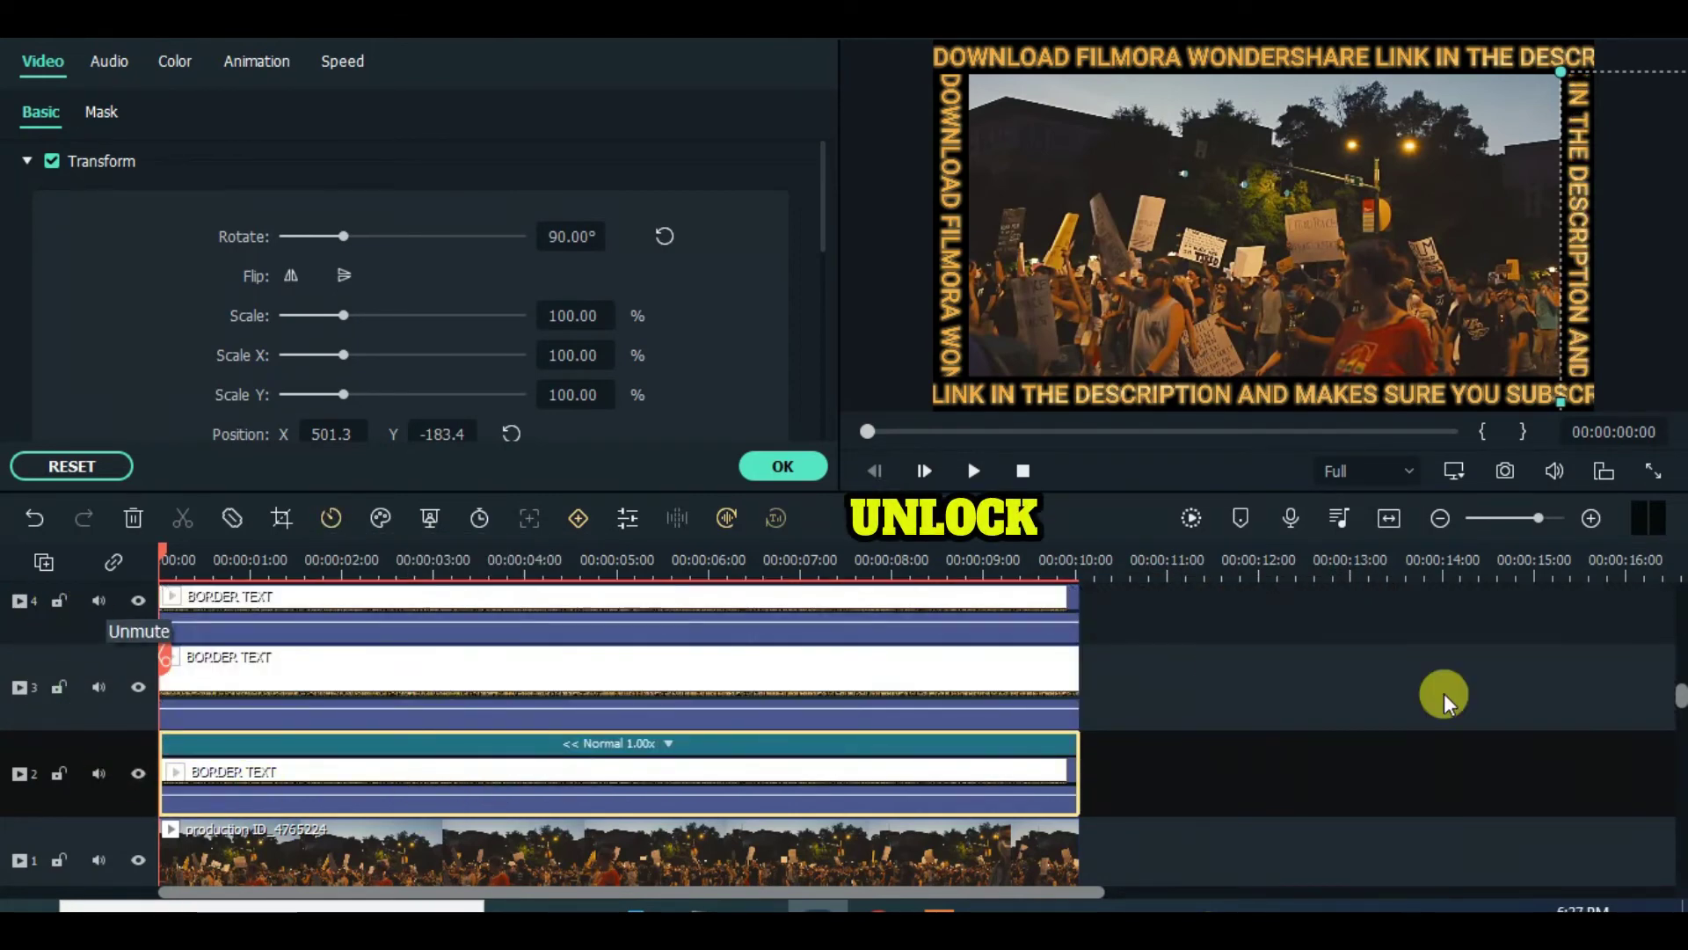
left_click_drag(1671, 696, 1679, 582)
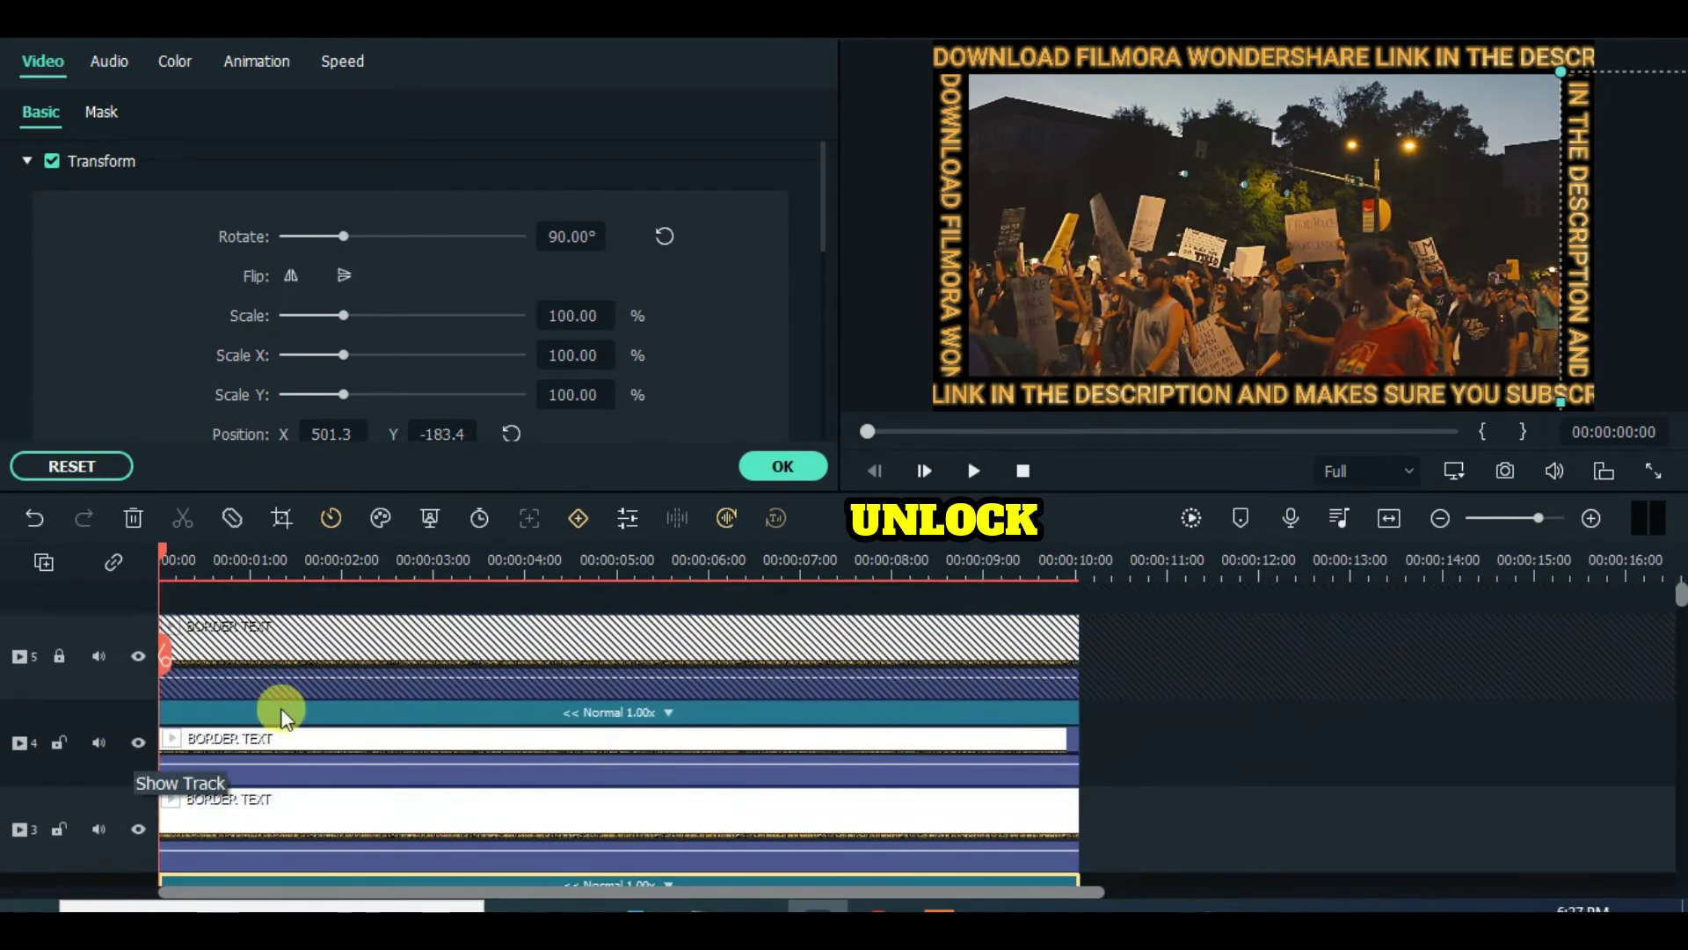
left_click(58, 656)
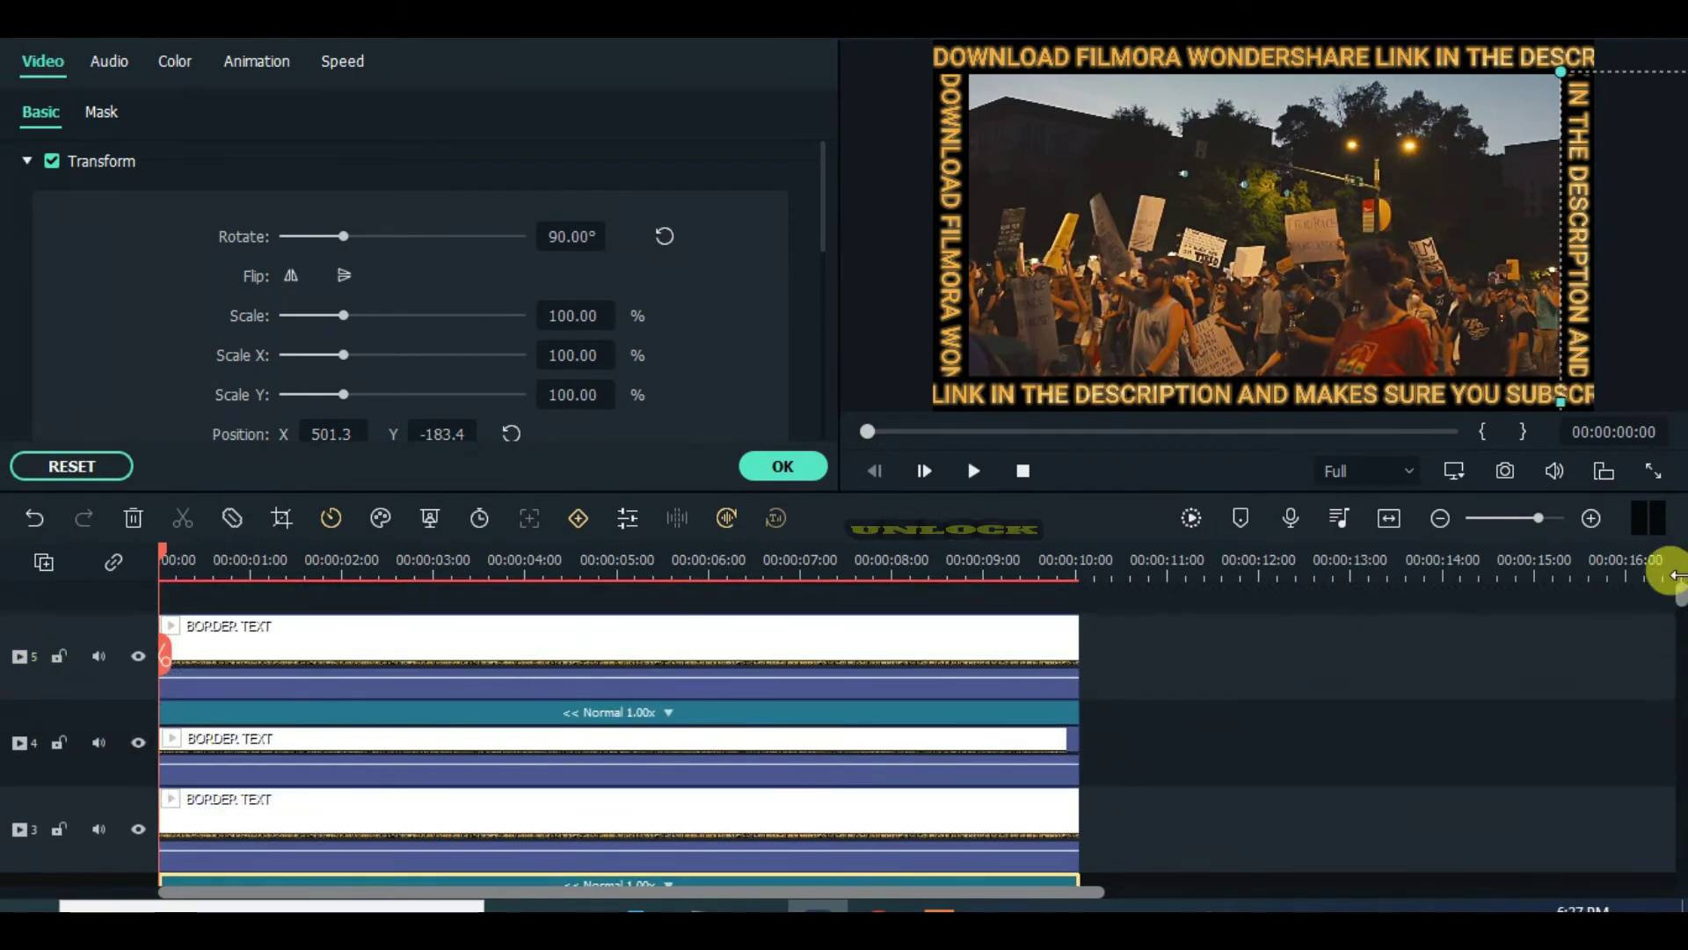
left_click(758, 473)
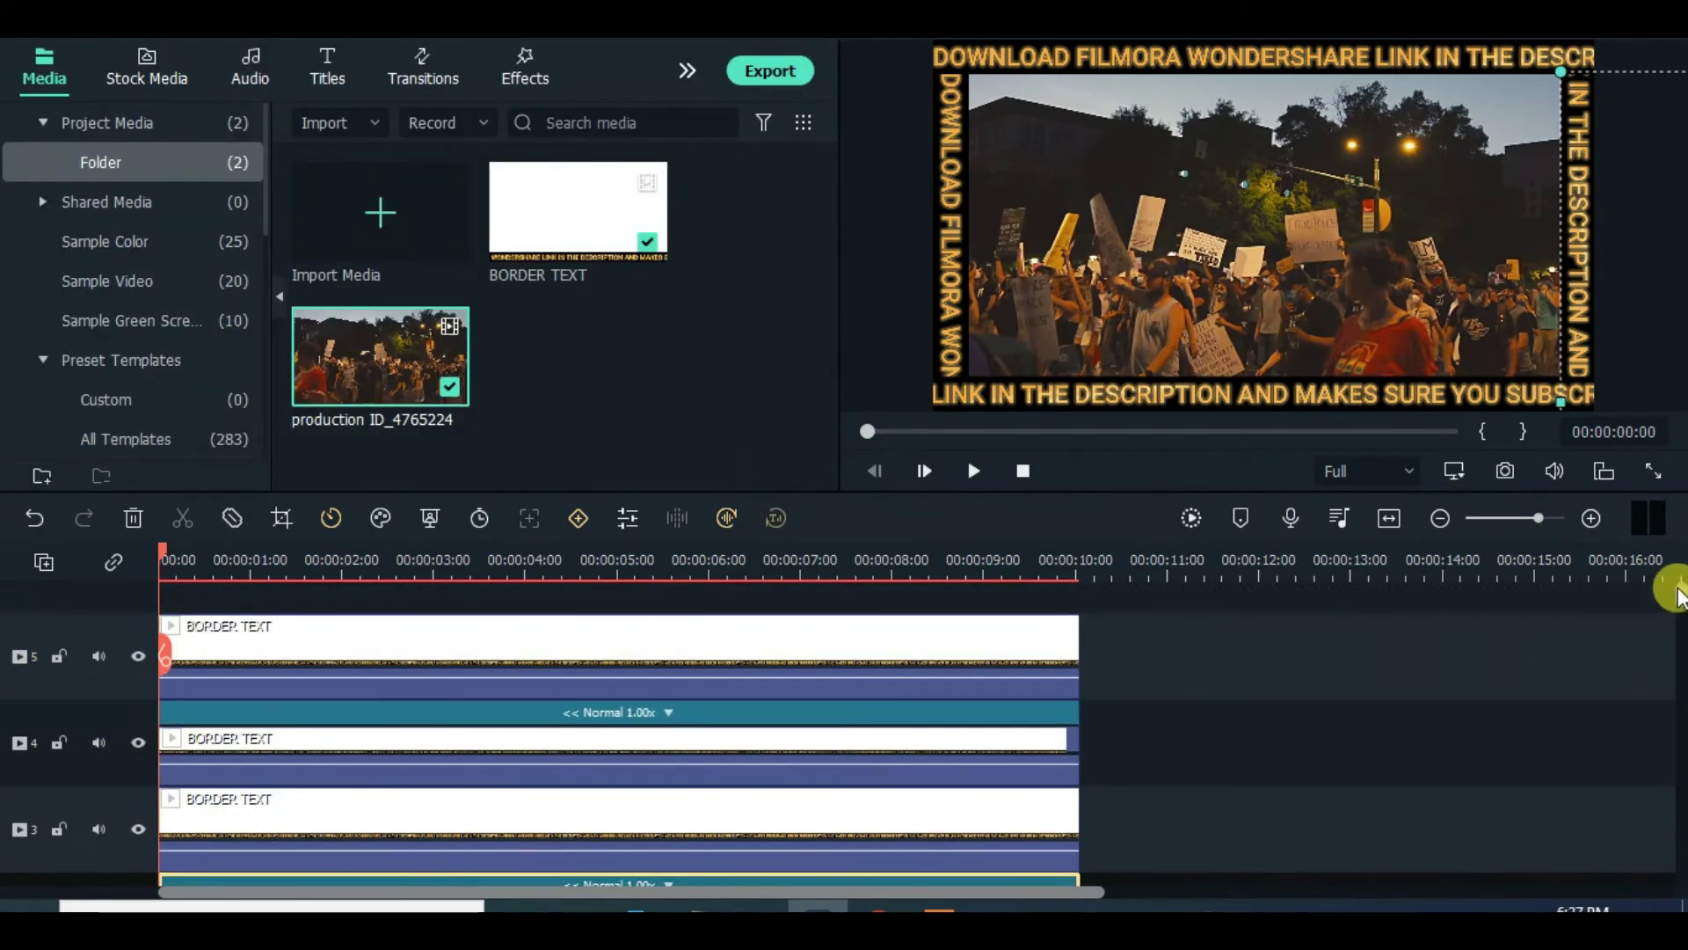
Render a preview, then nudge the track 3 left border text slightly left to about X -154.
left_click_drag(1675, 594, 1669, 698)
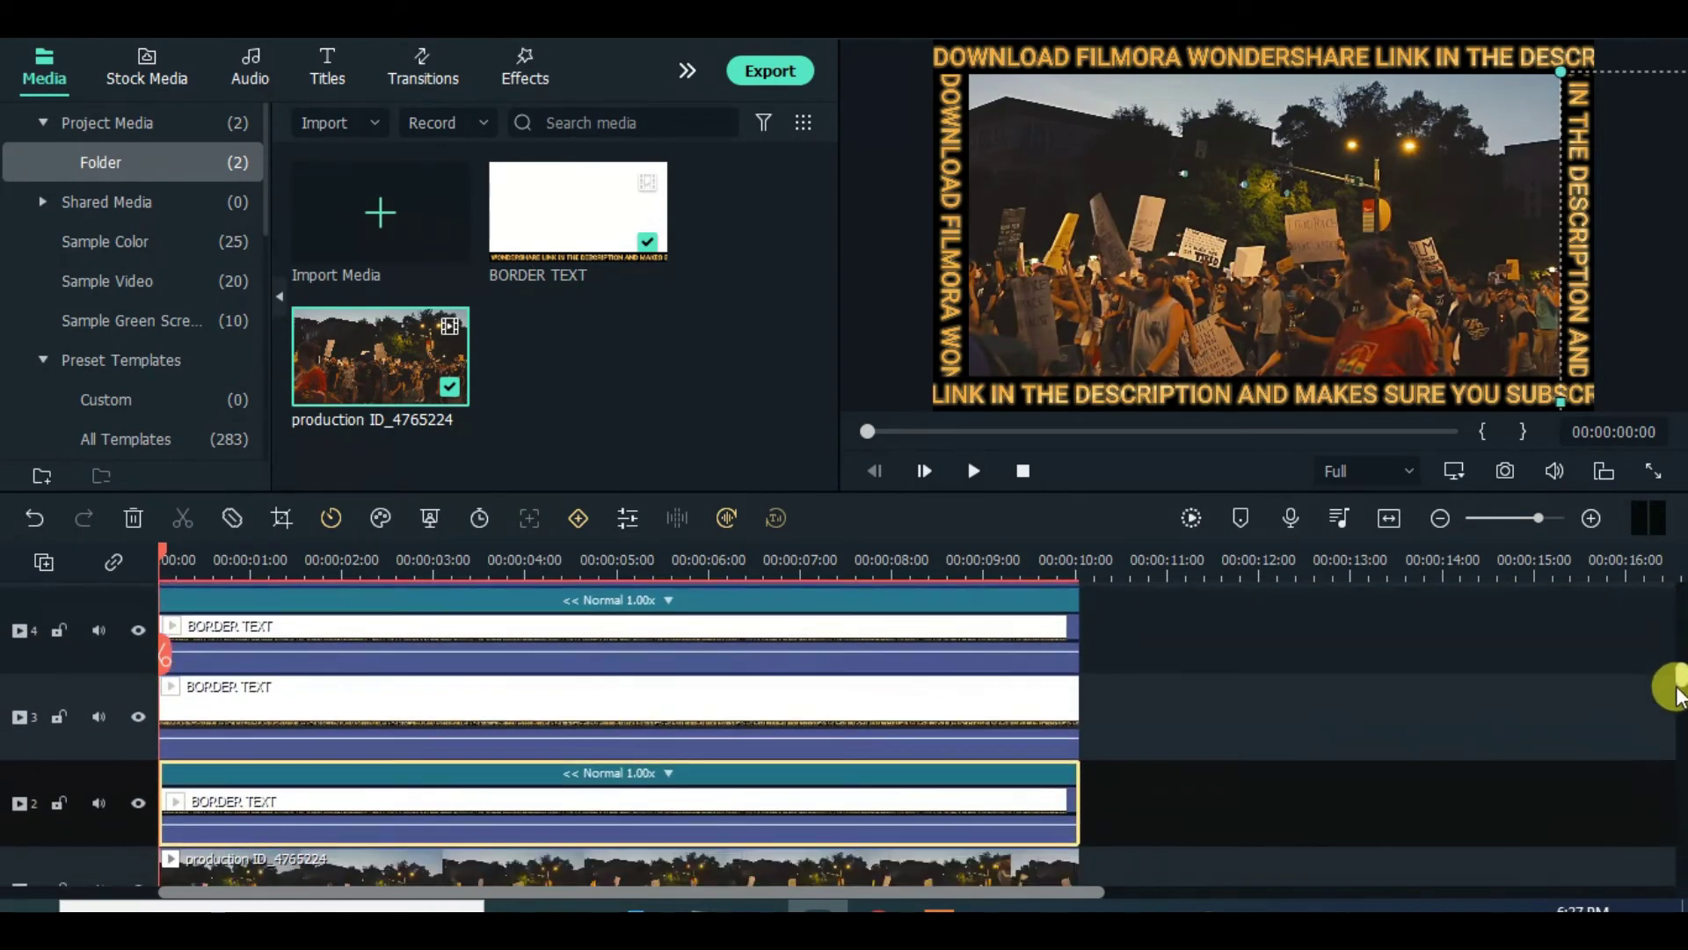
left_click(1189, 519)
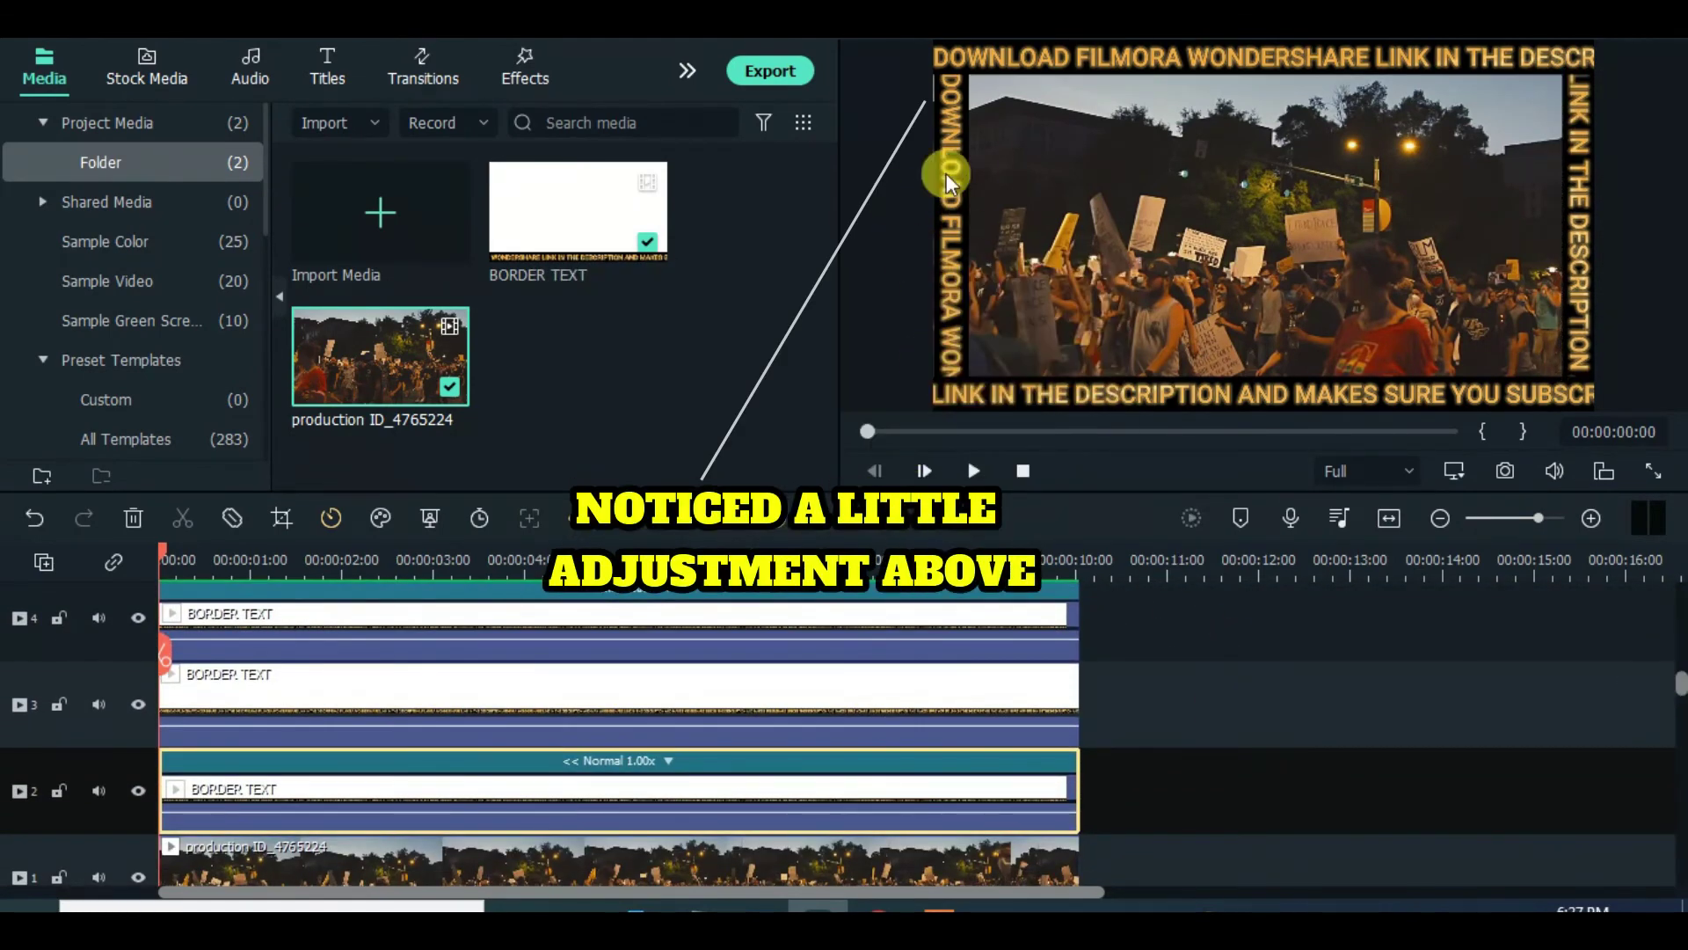
double_click(652, 698)
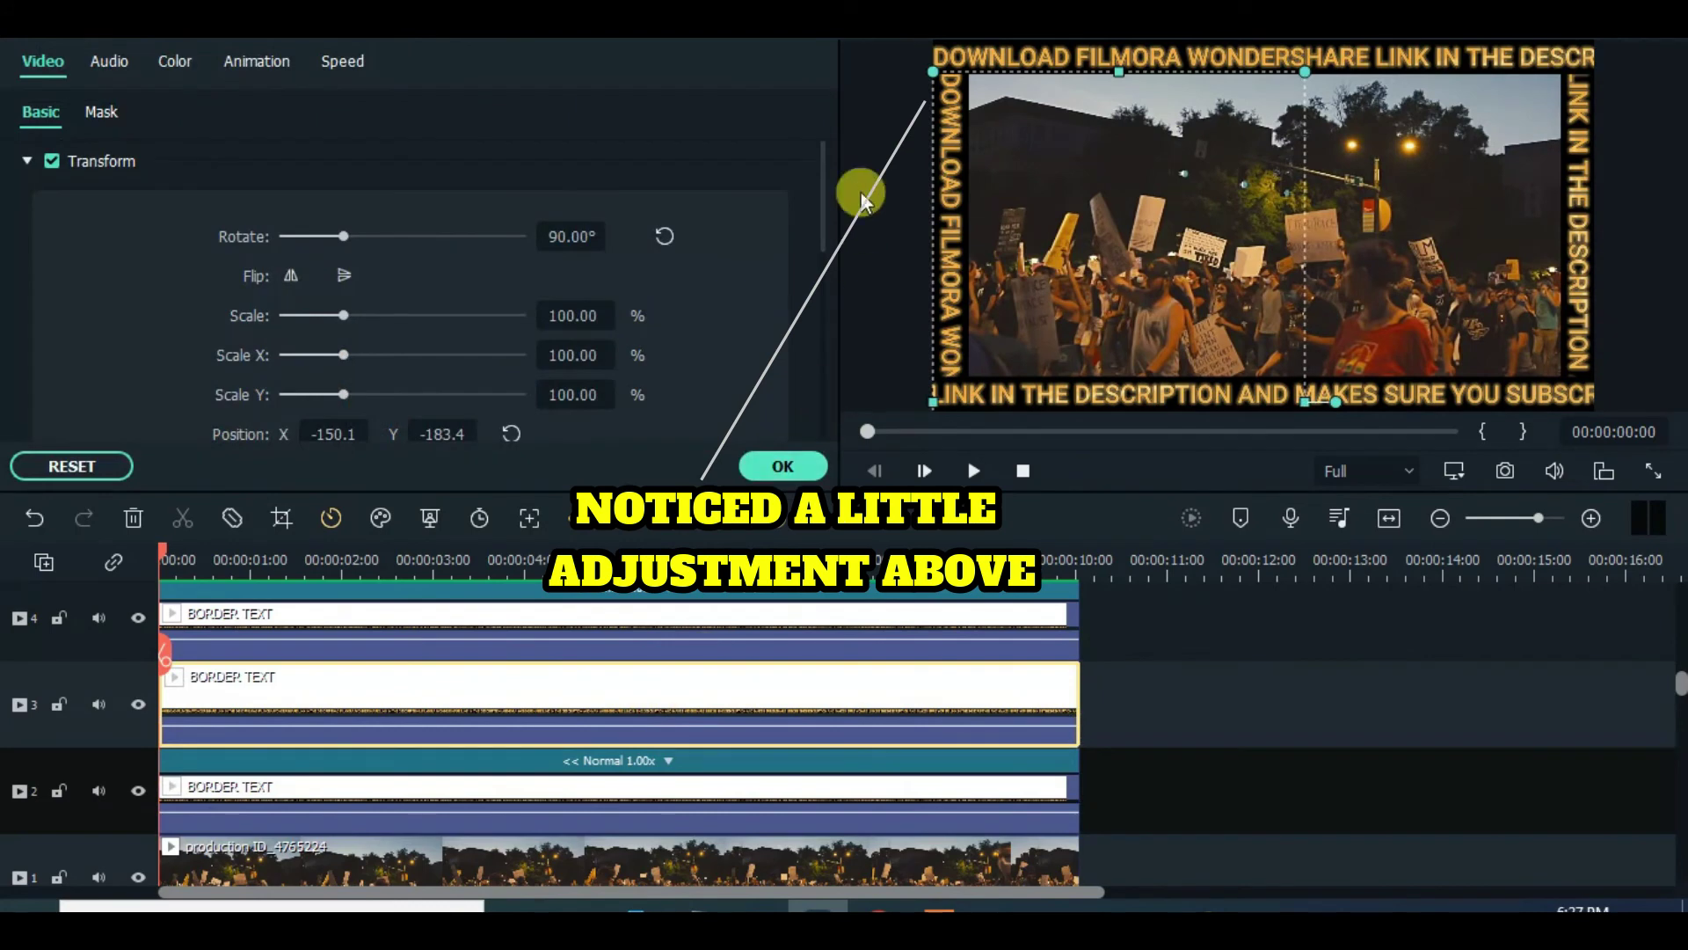
left_click_drag(944, 130, 967, 125)
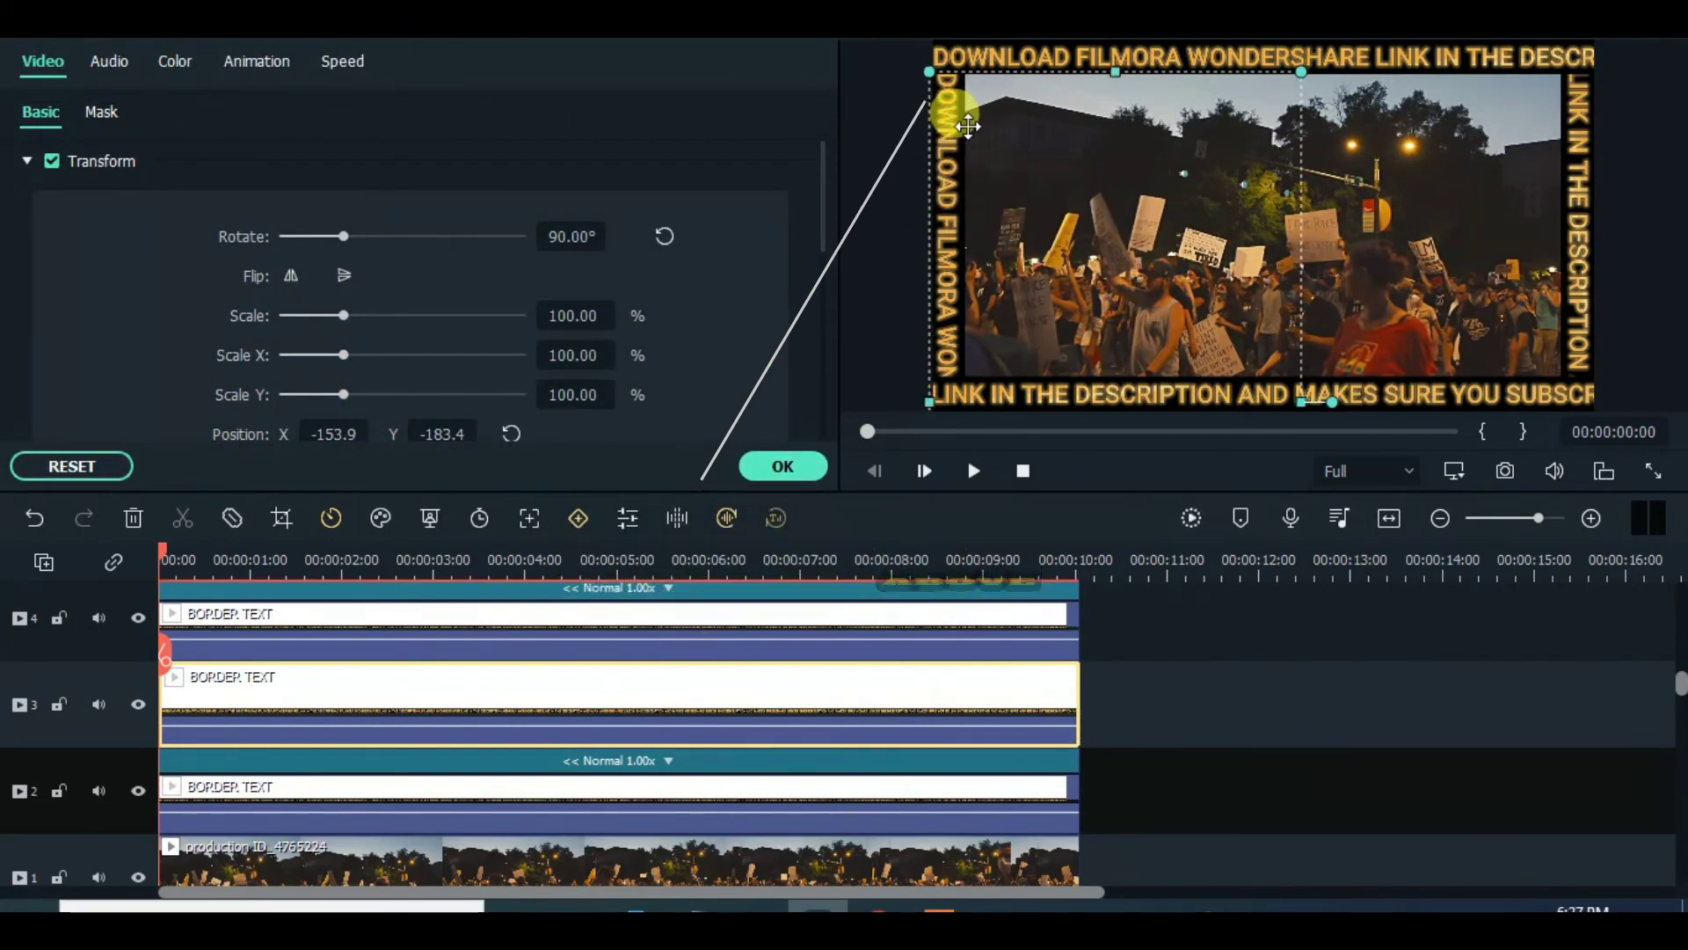
Confirm the left border text at X -155.2 and render the preview for playback.
left_click(816, 475)
left_click(1182, 517)
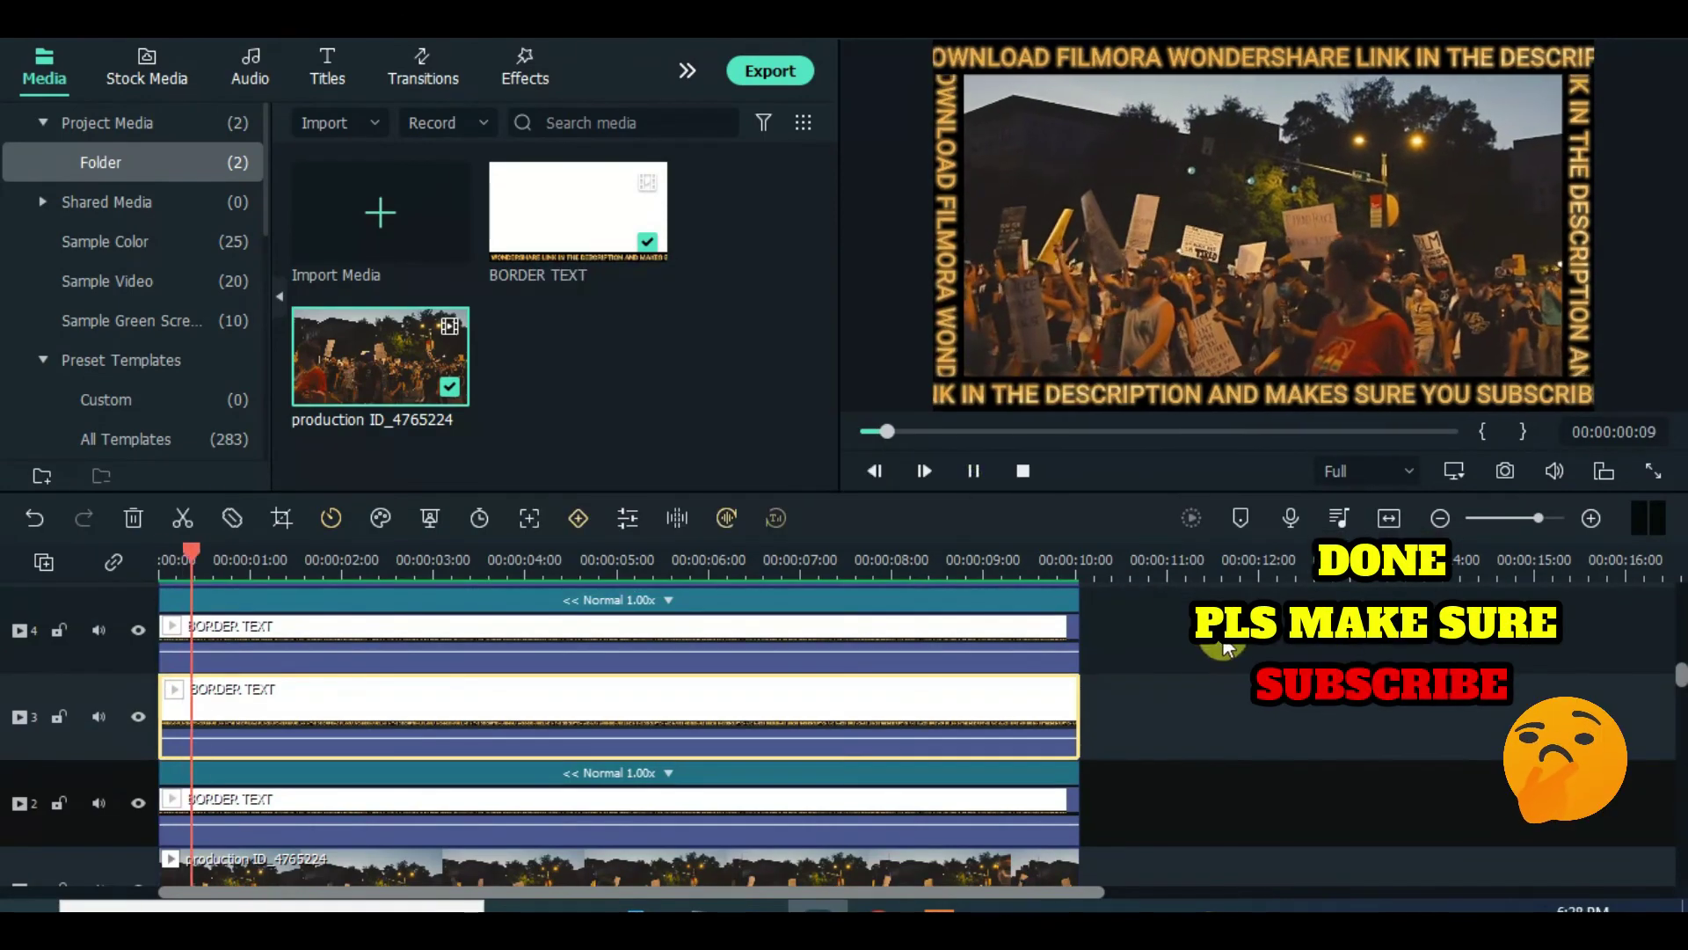